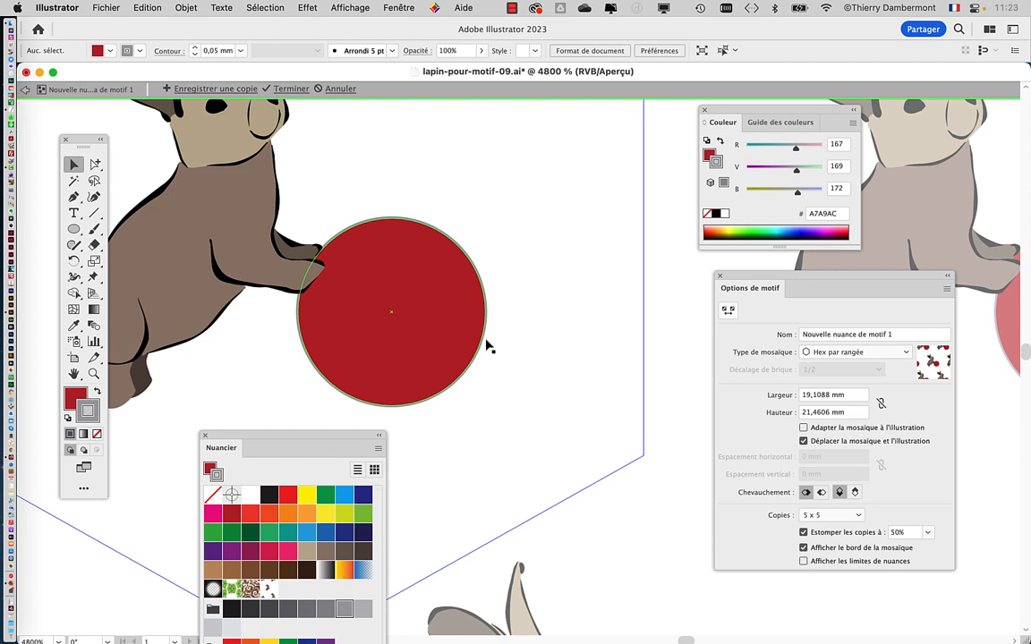
Step: Arrange the floating Nuancier, Couleur and Options de motif panels clear of the red ball
left_click(307, 413)
left_click_drag(299, 440, 555, 157)
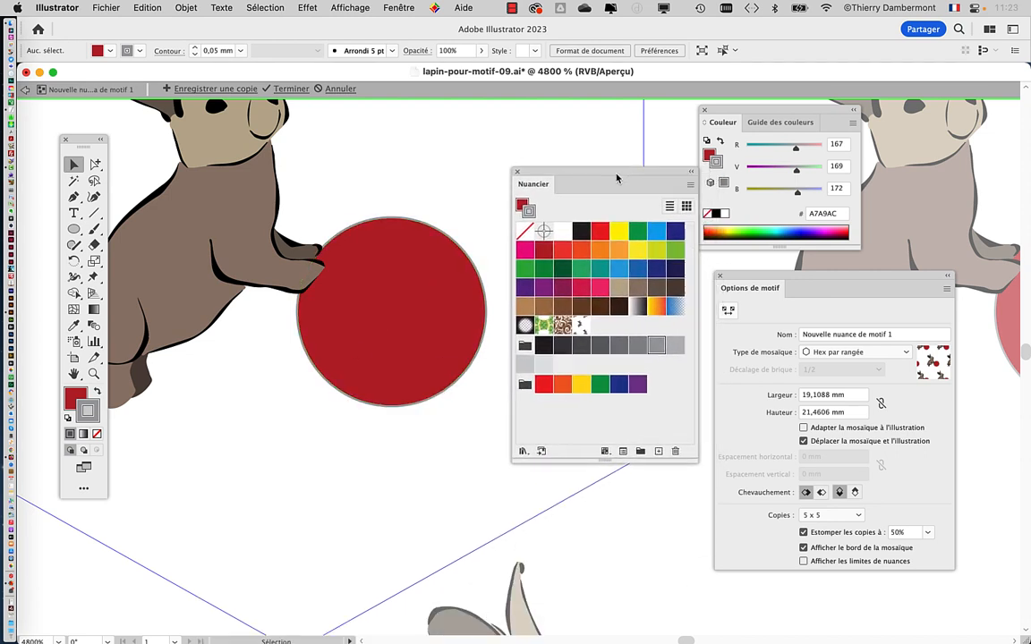
left_click_drag(716, 110, 839, 106)
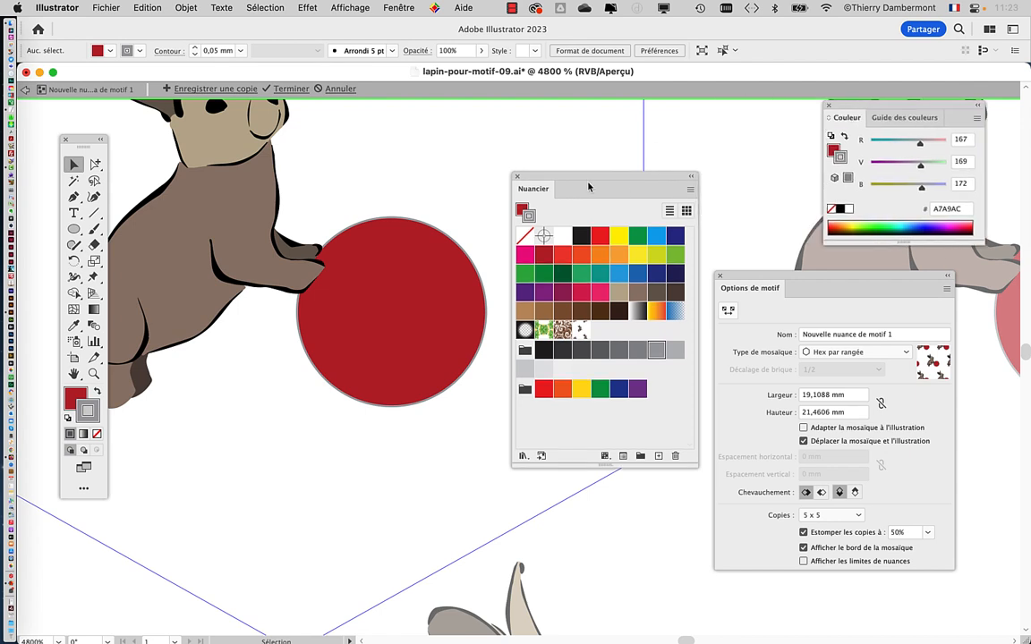
left_click_drag(588, 176, 602, 142)
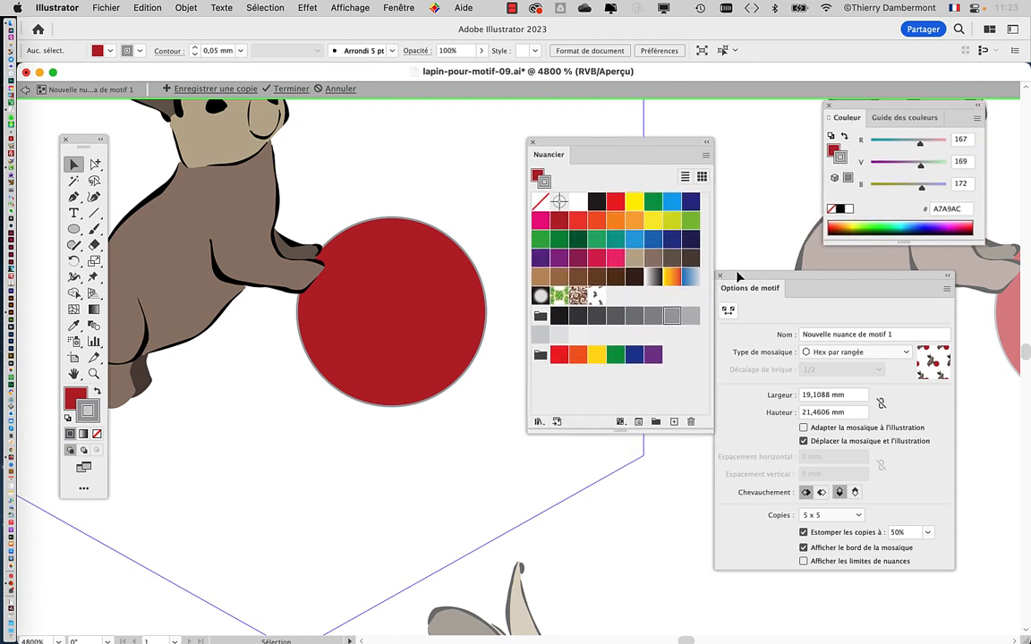
left_click_drag(747, 278, 791, 304)
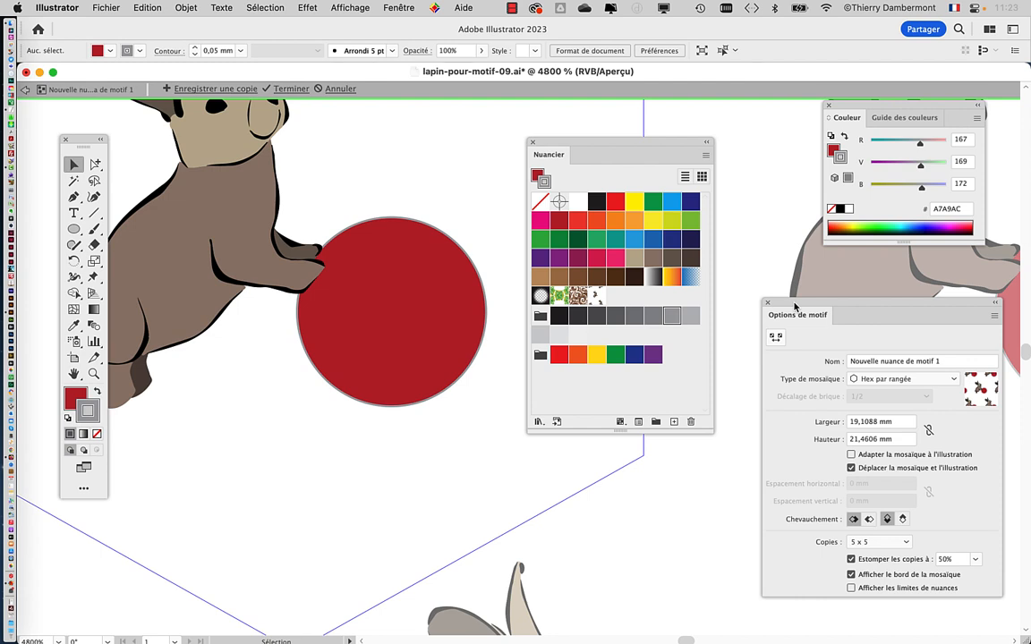
Step: Select the red ball and display the Dégradé panel beside it, with the Nuancier panel moved below the rabbit
left_click(399, 259)
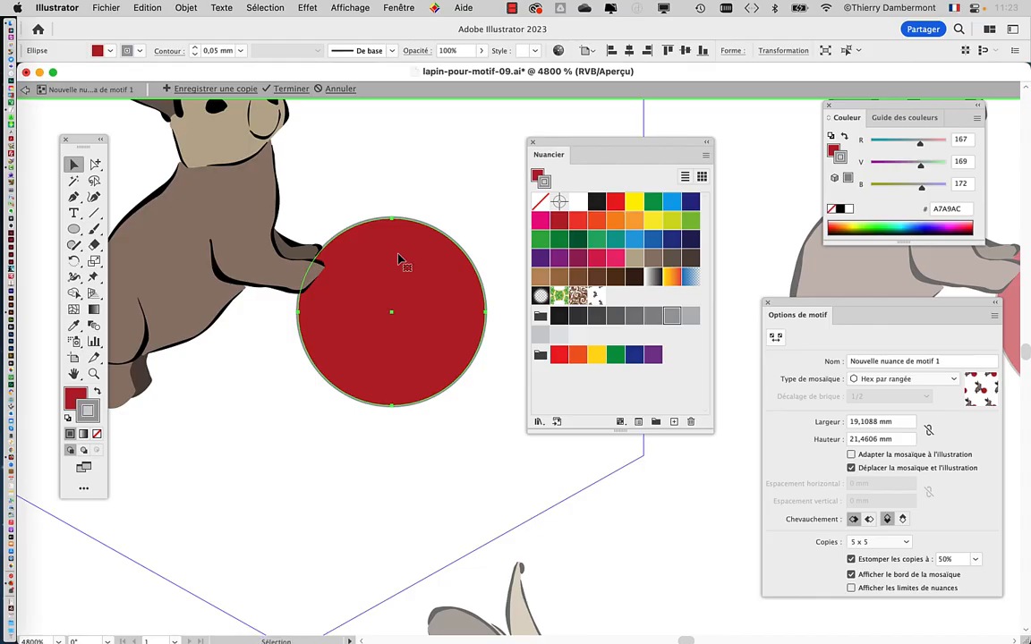
left_click_drag(609, 147, 248, 397)
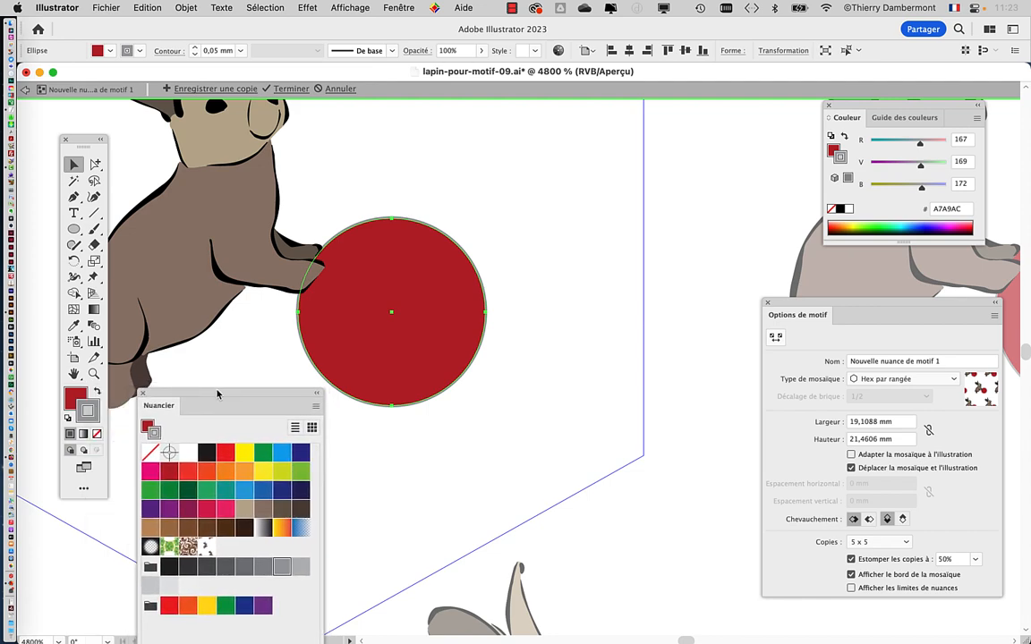
left_click(399, 8)
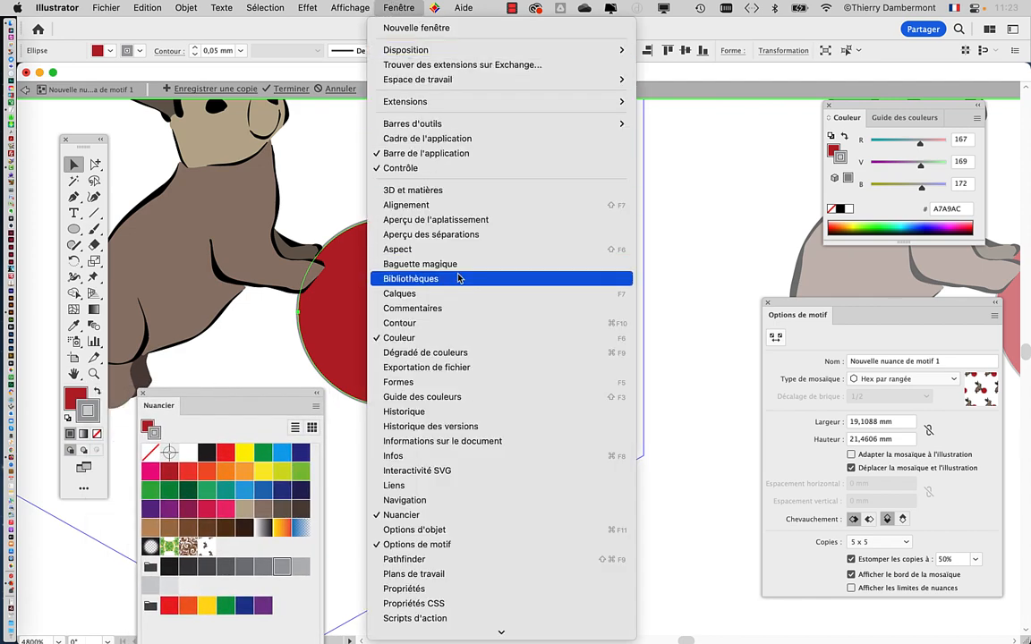
left_click(456, 355)
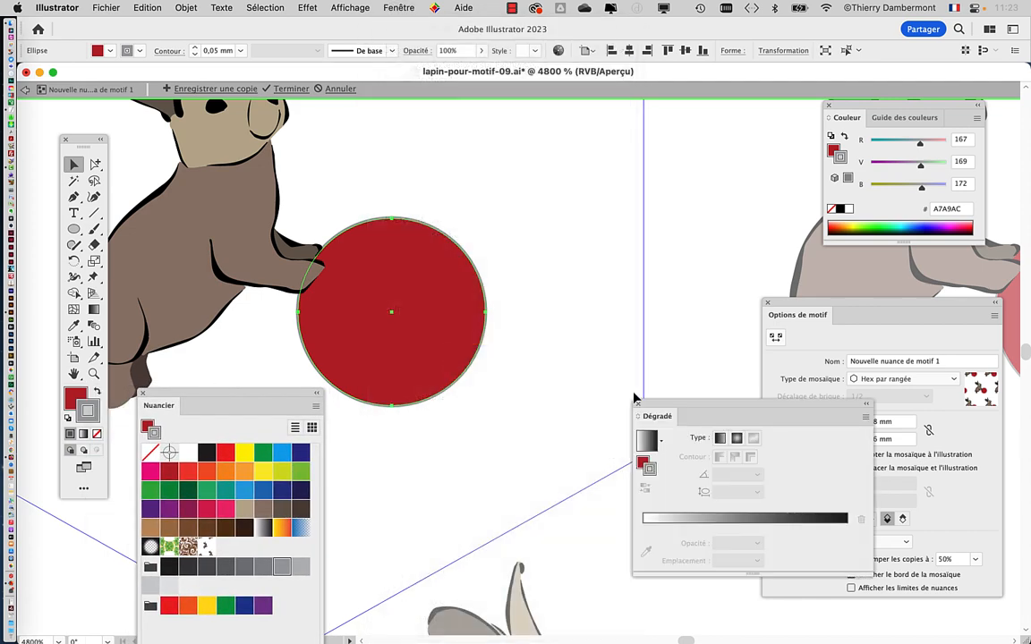
left_click_drag(671, 405, 568, 216)
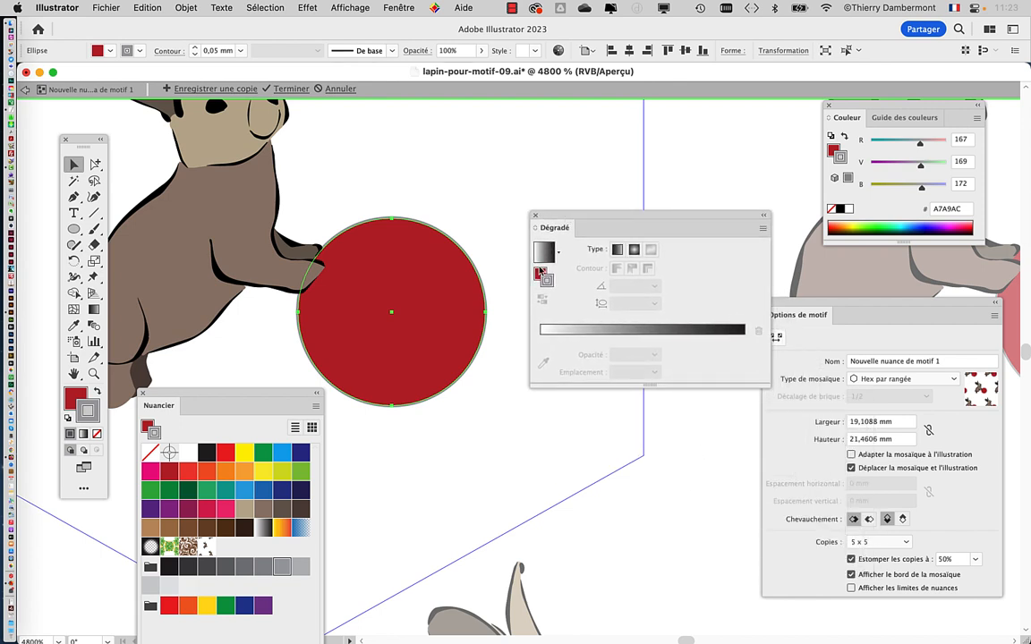
Step: Apply the white-to-black linear gradient to the ball's fill and look through the preset gradients
left_click(539, 273)
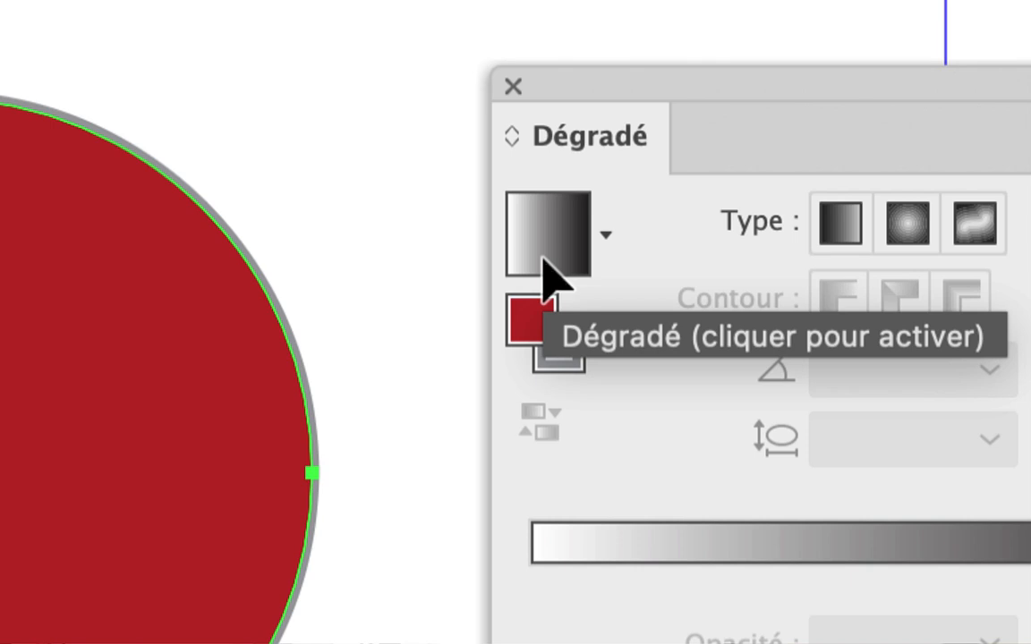
left_click(547, 269)
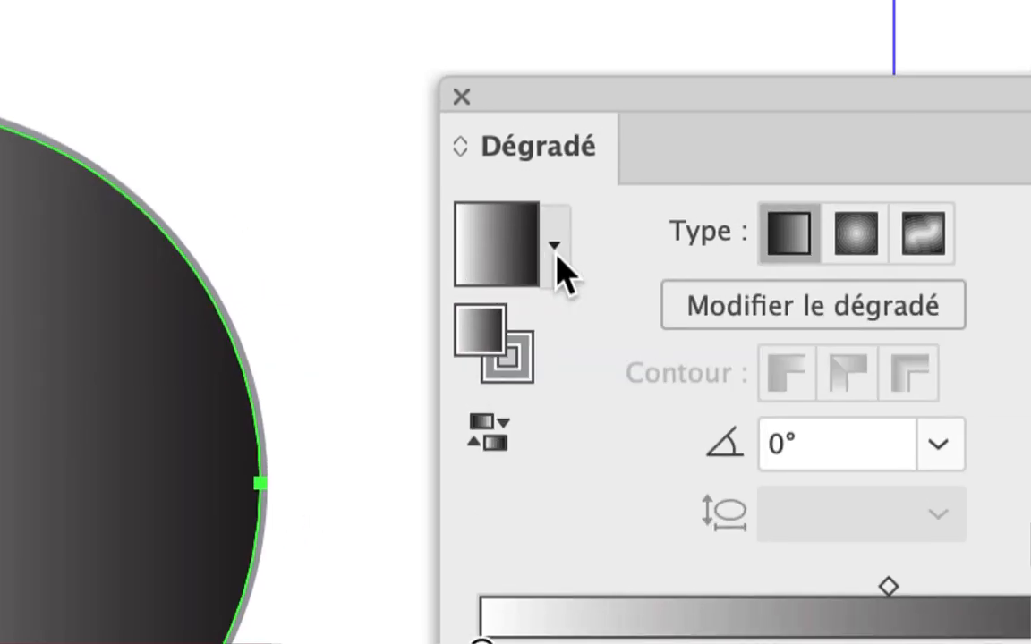
left_click(594, 256)
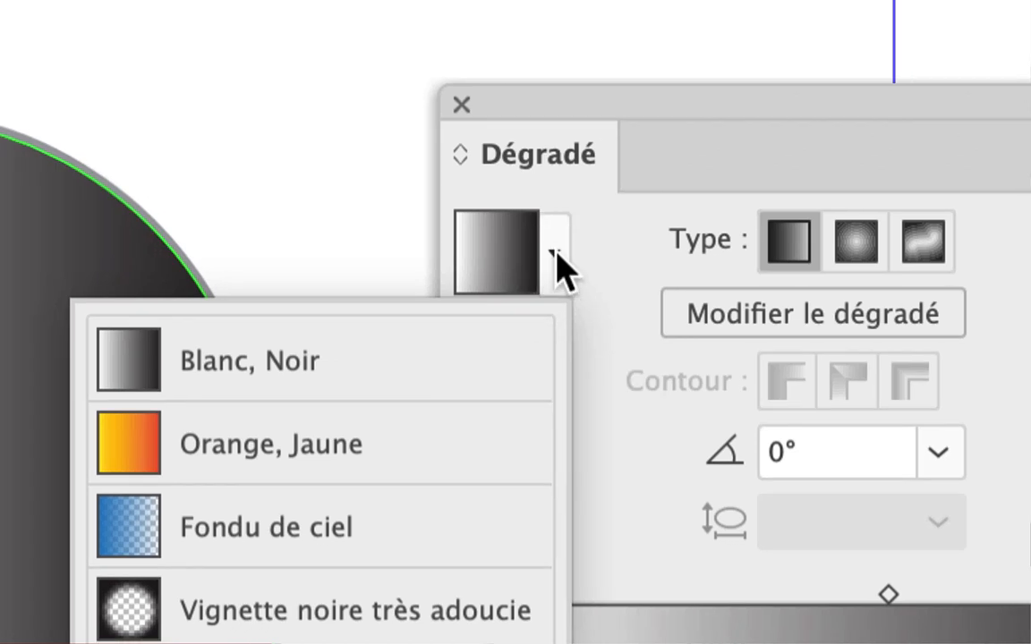
left_click(683, 181)
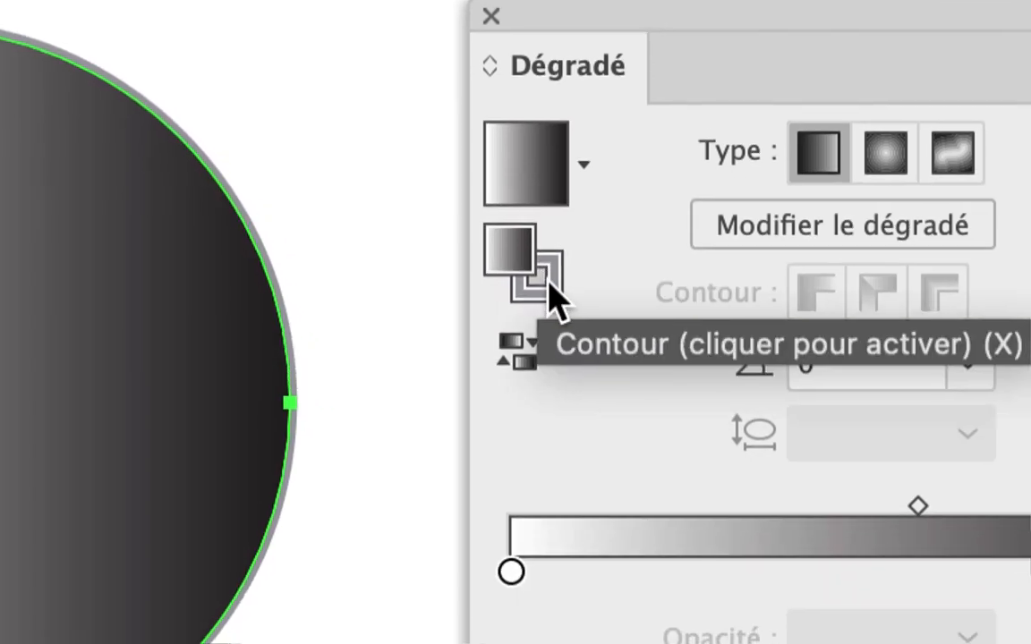
Step: Make the ball's fill gradient radial, keeping the fill rather than the stroke as the active attribute
left_click(548, 281)
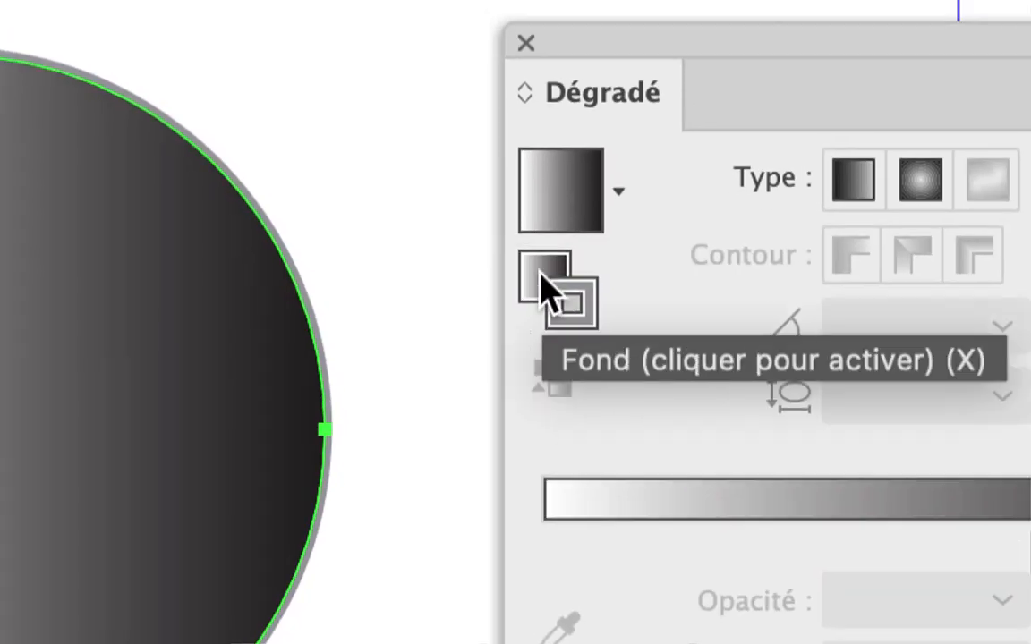
left_click(546, 281)
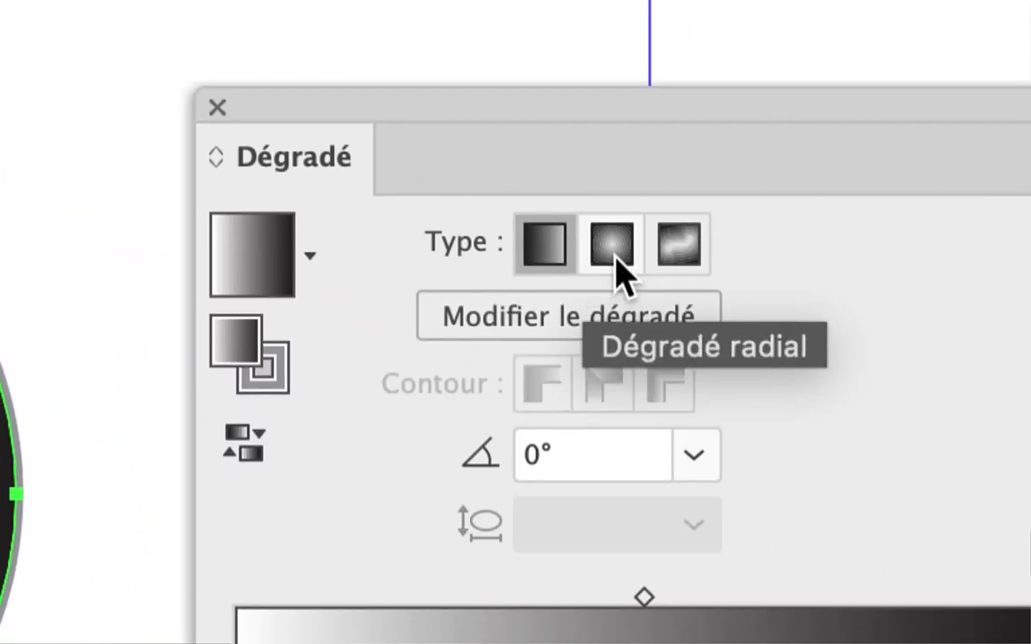
left_click(611, 251)
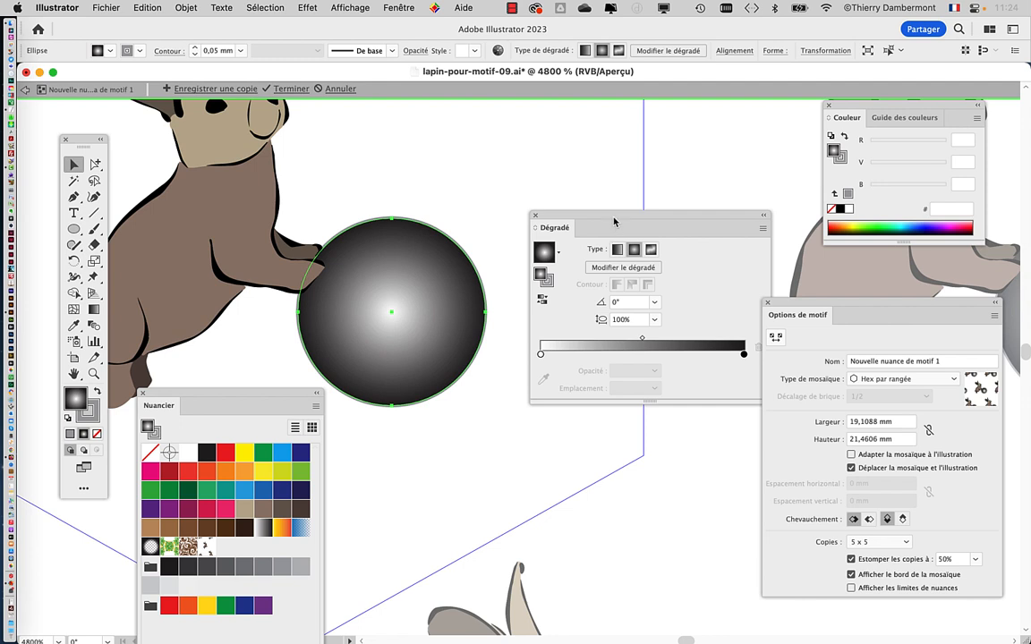
left_click_drag(614, 221, 603, 158)
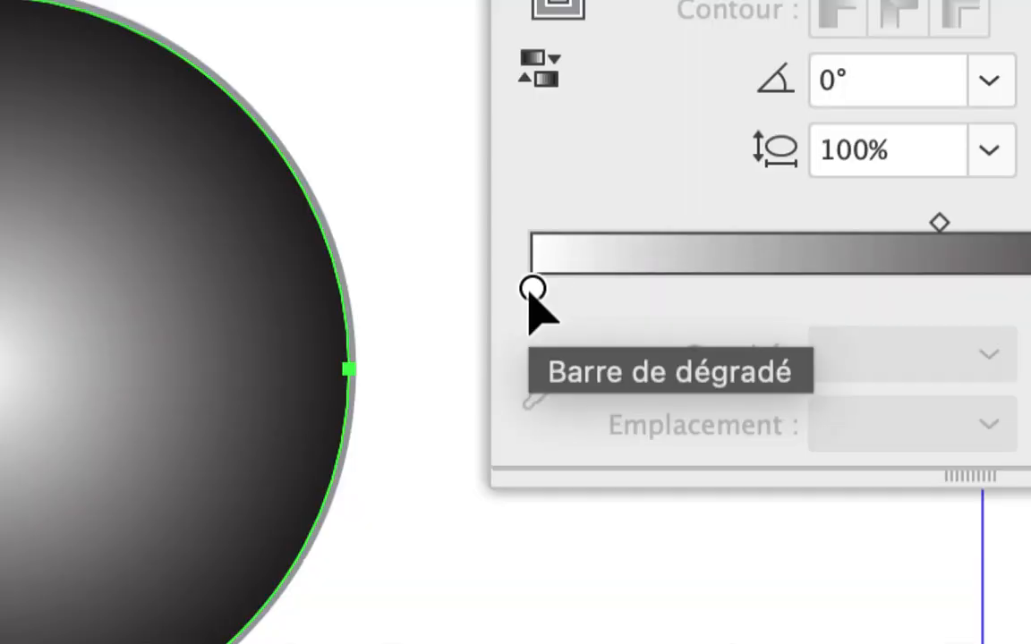
Step: Recolour the gradient's white starting stop with the dark red swatch C=15 M=100 J=90 N=10
left_click(532, 289)
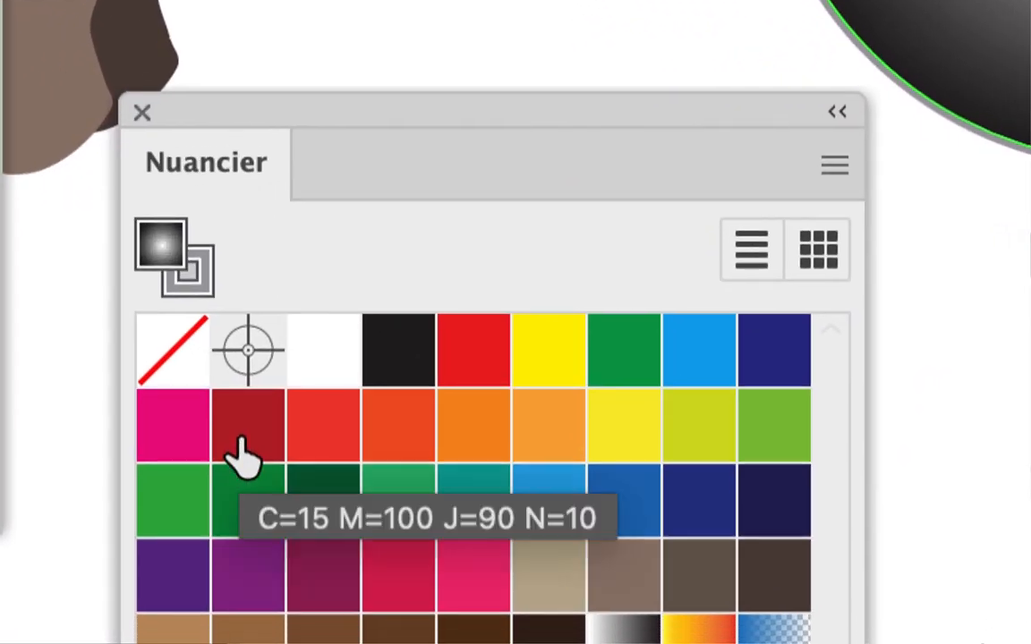
left_click_drag(242, 452, 535, 215)
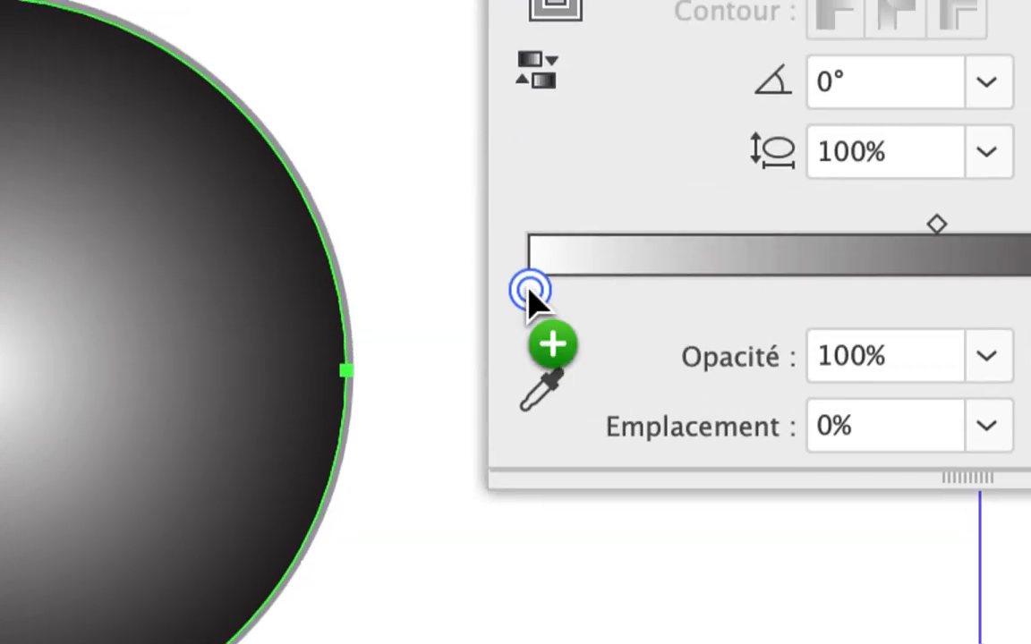
left_click_drag(529, 290, 530, 287)
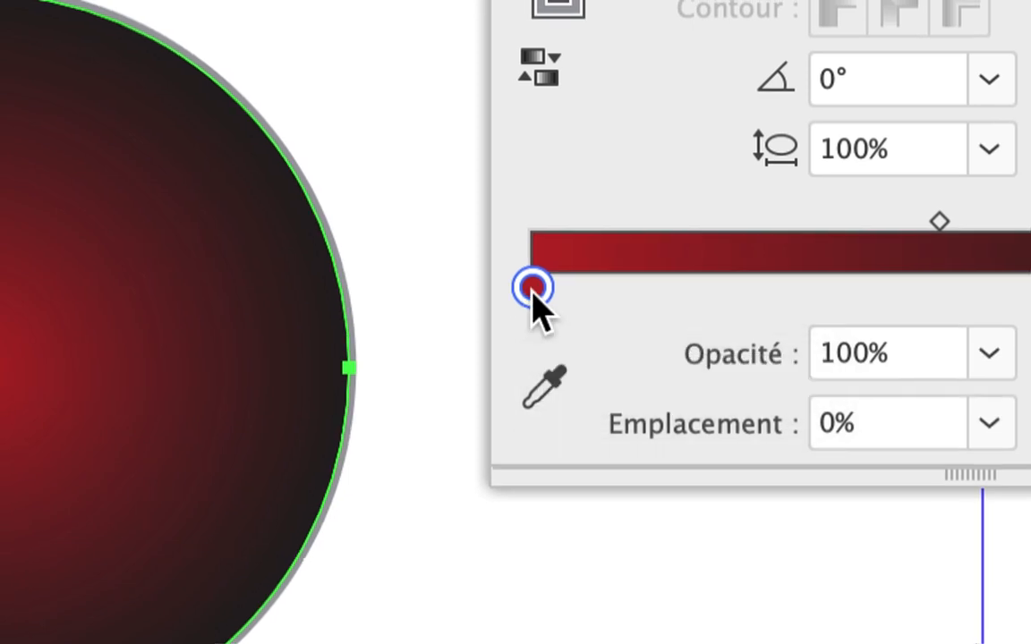
Step: Examine the colour mixer and swatch options available for the gradient's red stop
double_click(533, 288)
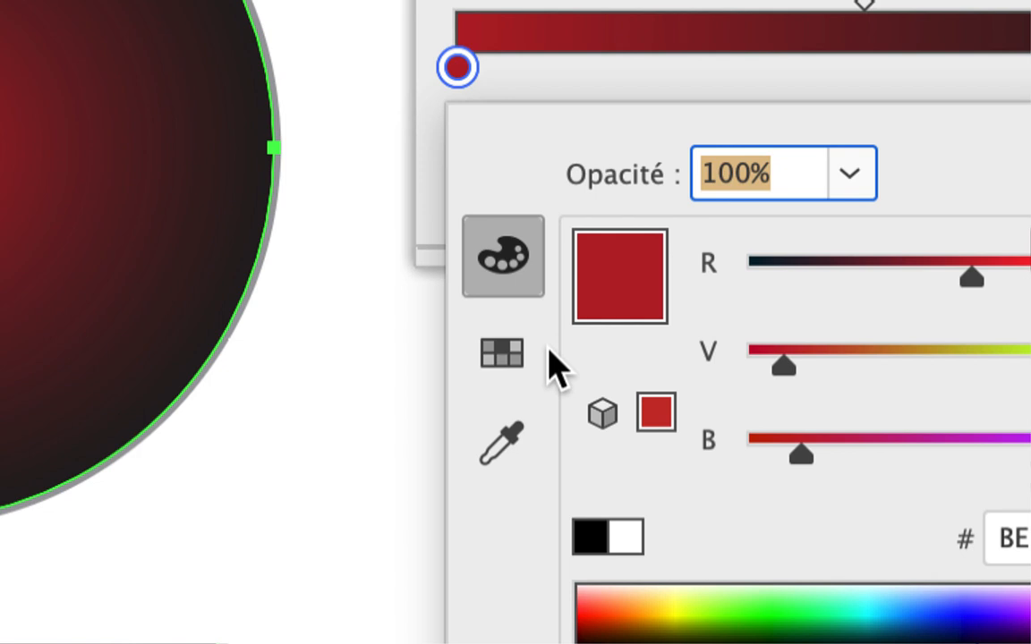
left_click(539, 362)
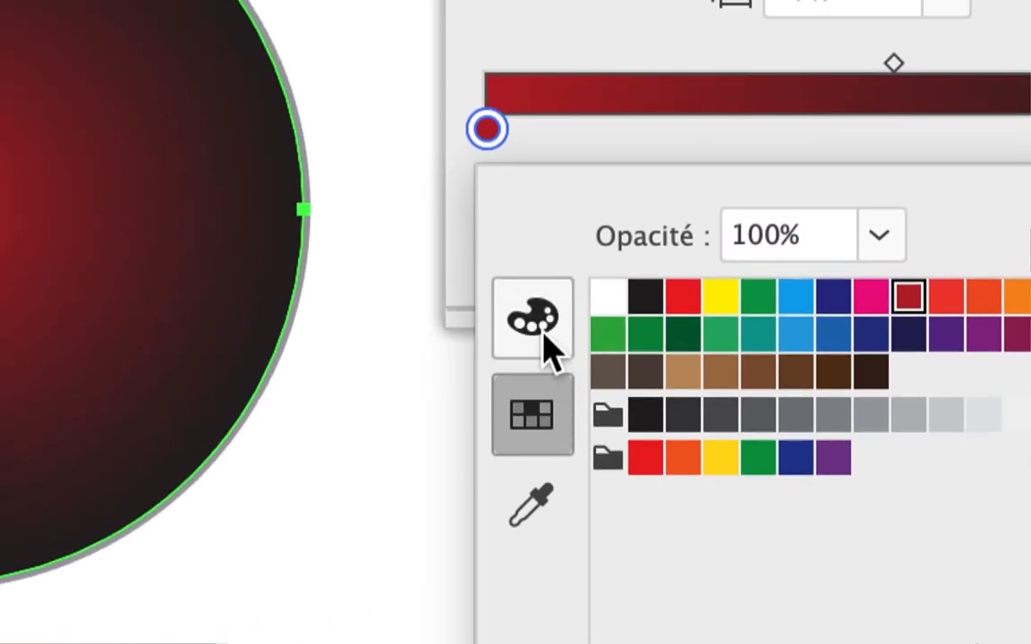
left_click(510, 278)
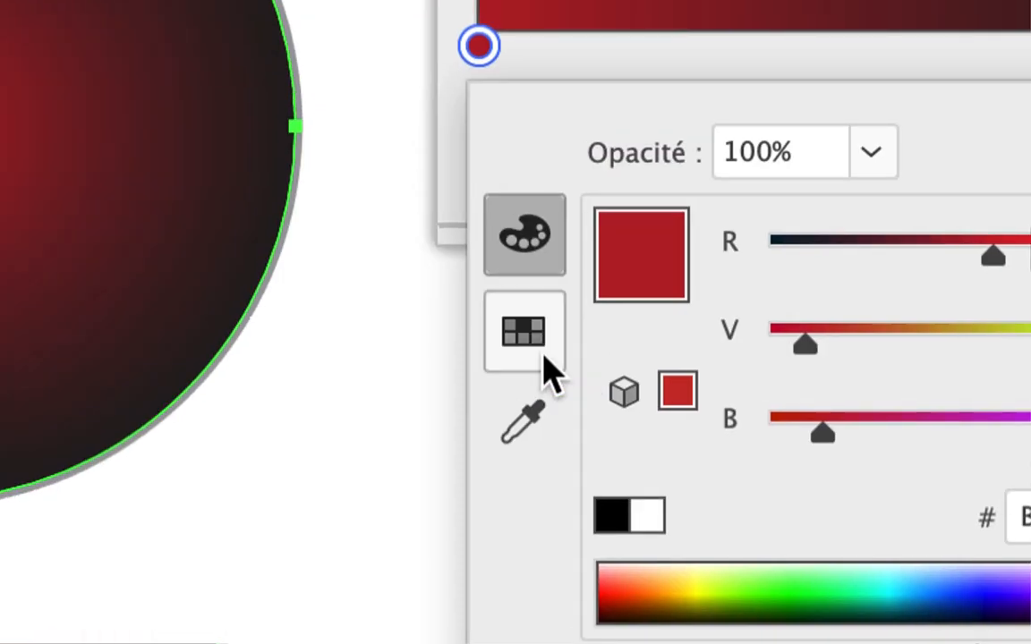
left_click(544, 356)
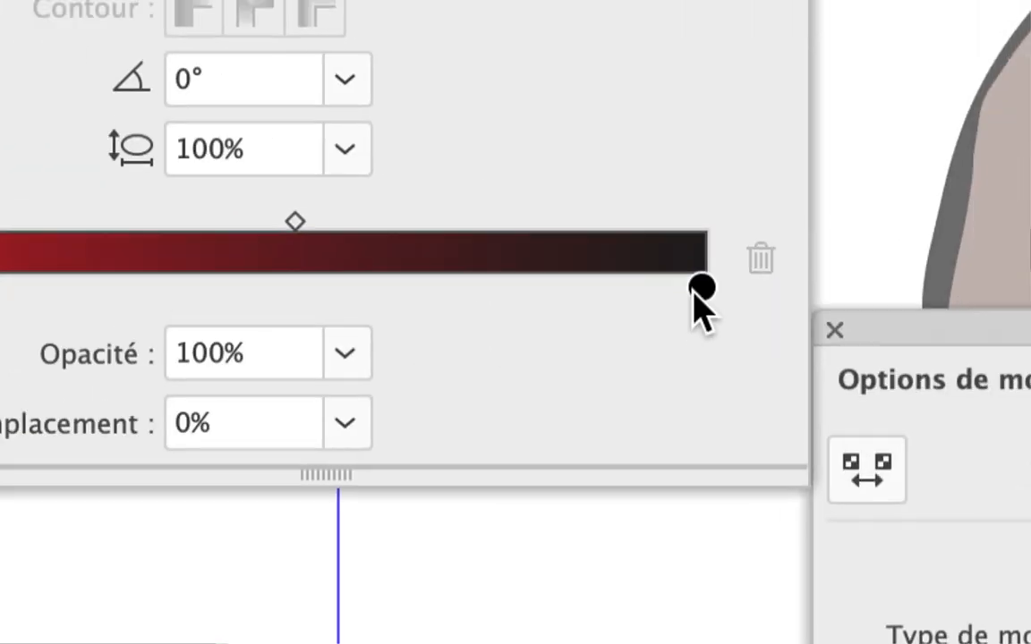
Step: Select the gradient's black end stop and move the Dégradé and Options de motif panels further from the ball
left_click(696, 279)
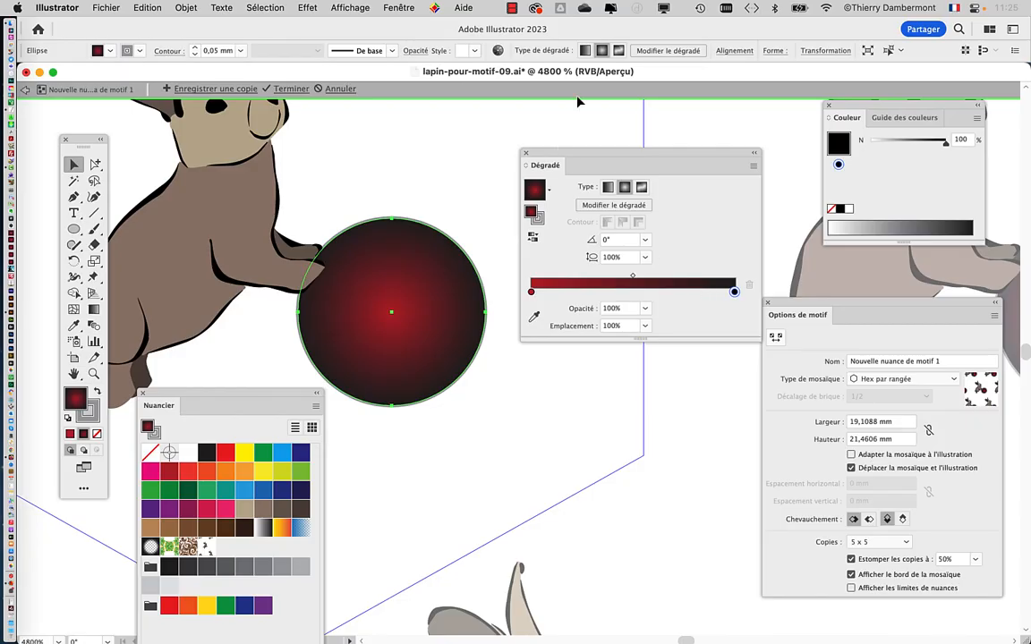
left_click_drag(596, 156, 596, 123)
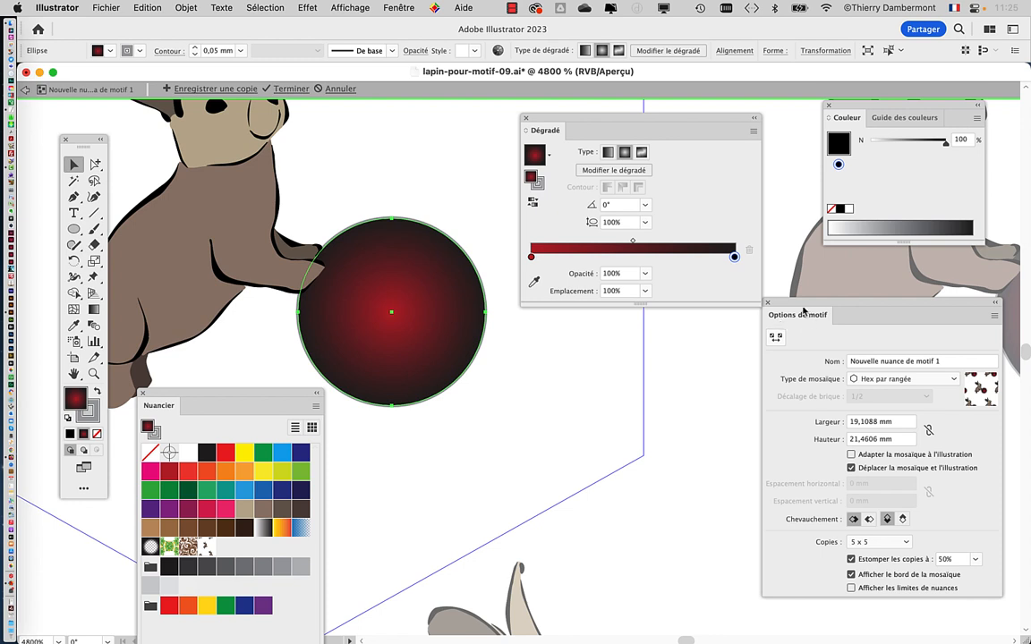
left_click_drag(799, 306, 817, 305)
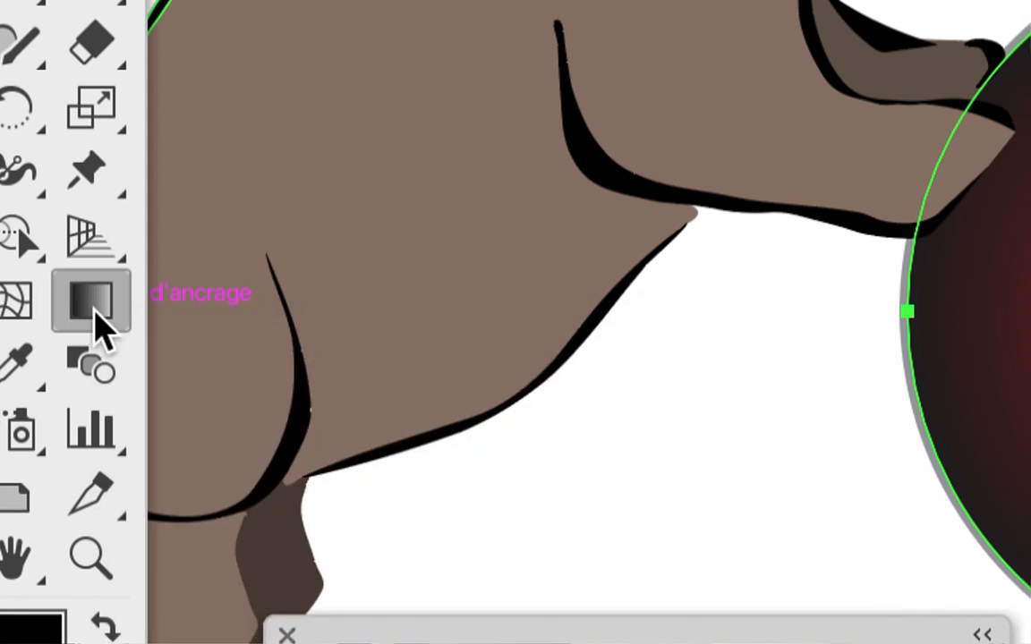
Step: Redraw the ball's radial gradient with the Gradient tool, diagonally from its upper-left to its lower-right edge at about -59°
left_click(95, 315)
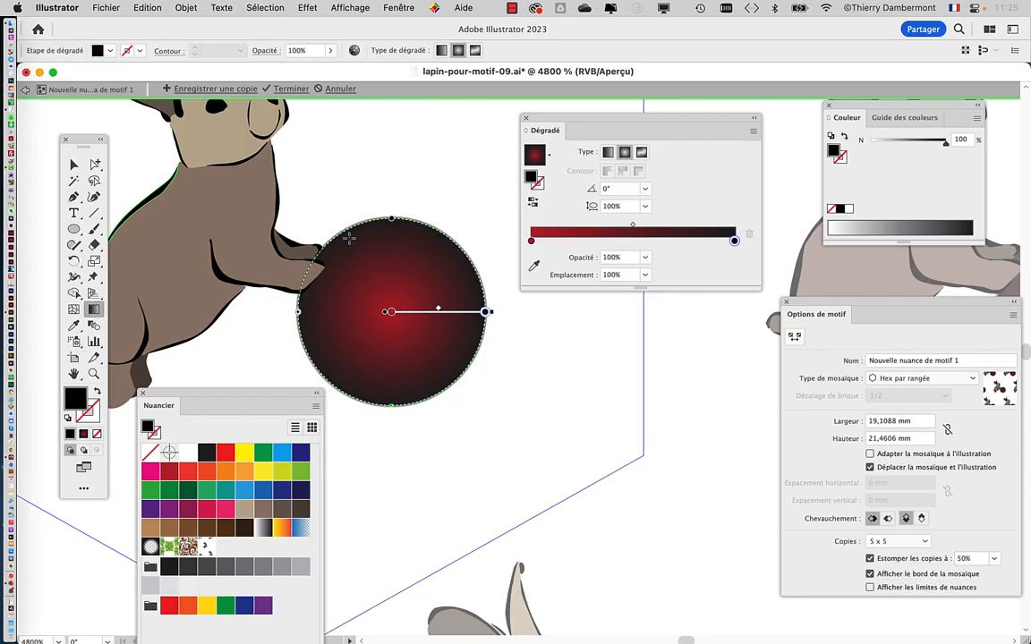
left_click_drag(348, 238, 449, 394)
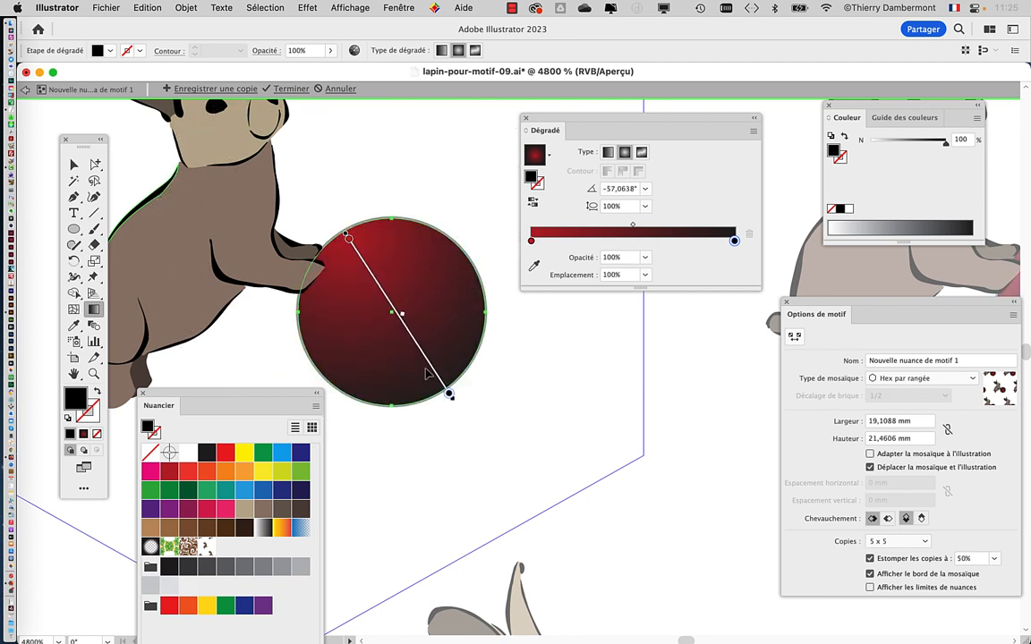
left_click_drag(367, 239, 436, 396)
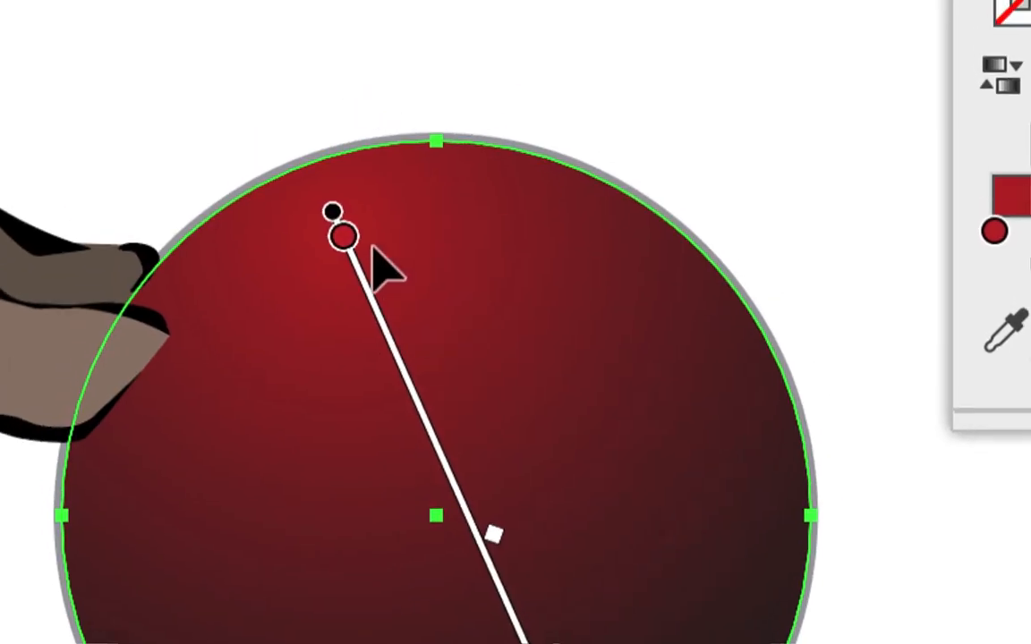
left_click_drag(267, 236, 353, 395)
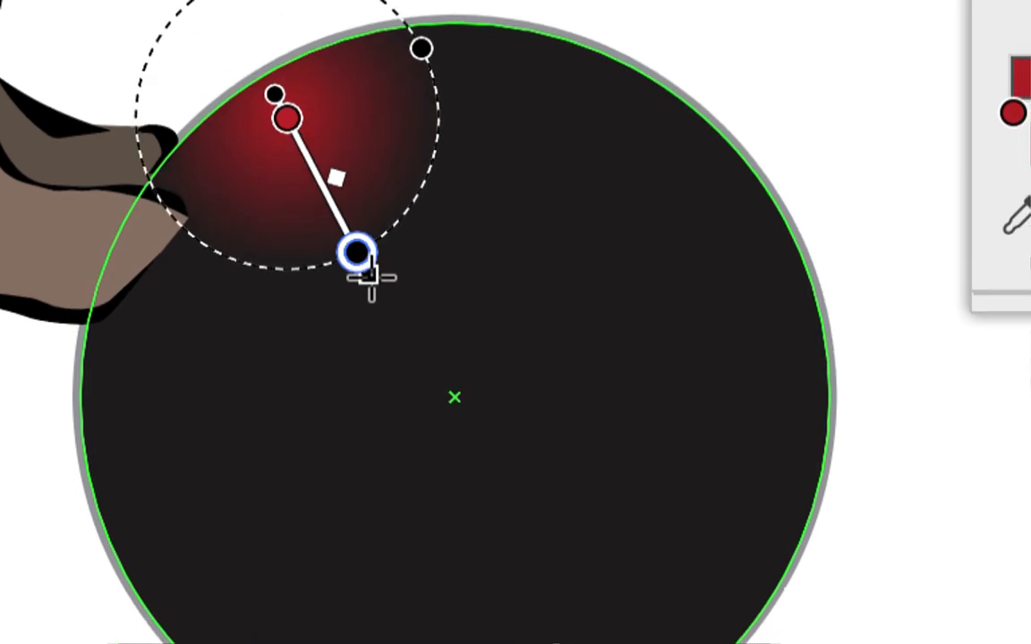
left_click_drag(369, 278, 428, 363)
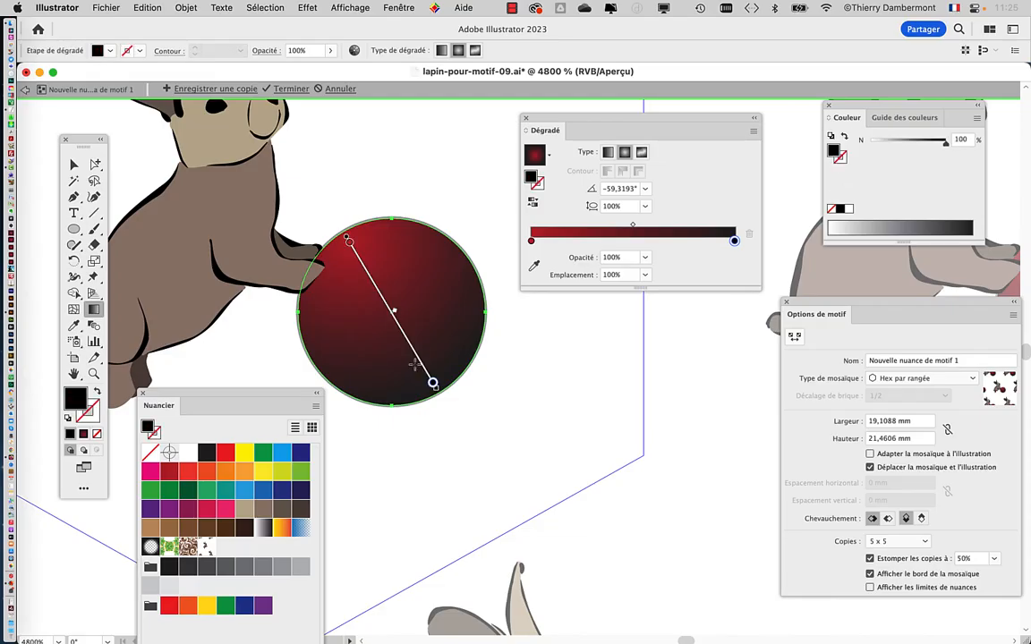
Step: Shift the gradient's midpoint toward the black stop so that red covers most of the ball
left_click(351, 8)
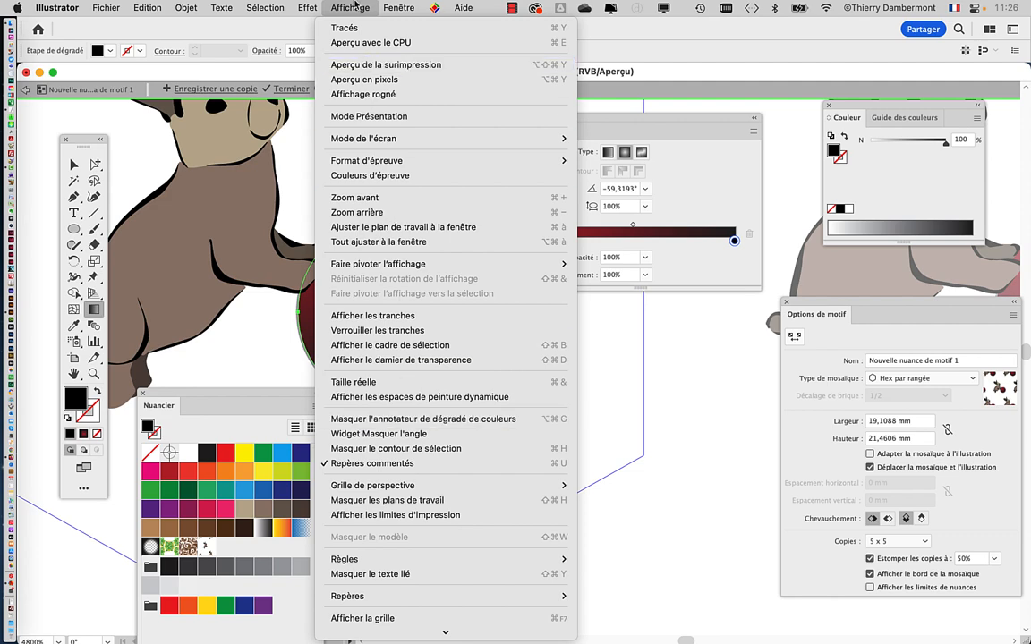
left_click(353, 7)
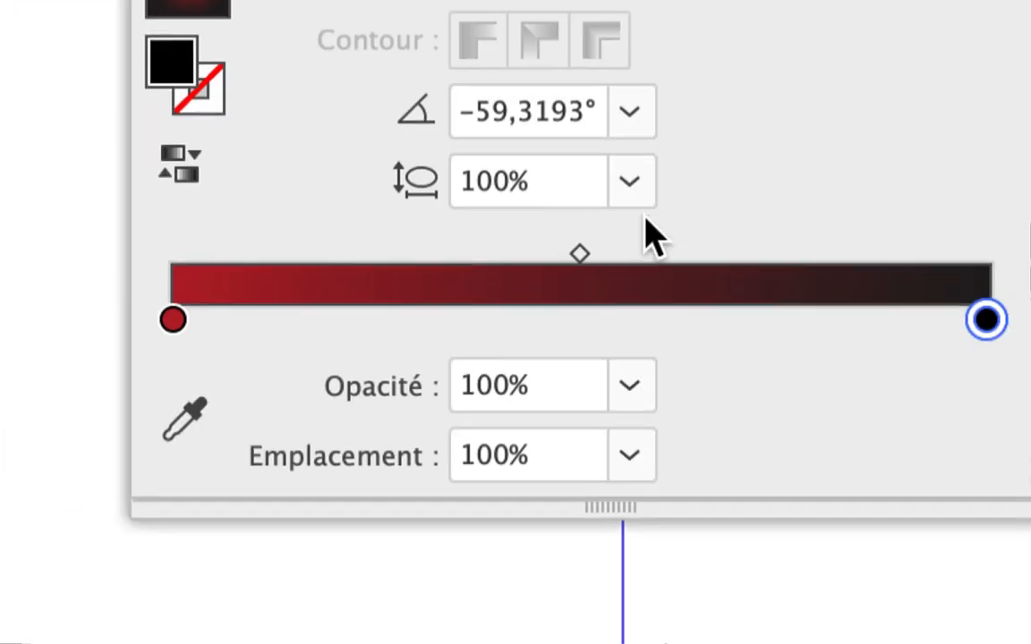
left_click_drag(632, 225, 850, 225)
mouse_move(677, 225)
left_mouse_down()
mouse_move(749, 220)
mouse_move(597, 244)
mouse_move(612, 223)
mouse_move(585, 227)
mouse_move(691, 228)
mouse_move(682, 226)
left_mouse_up()
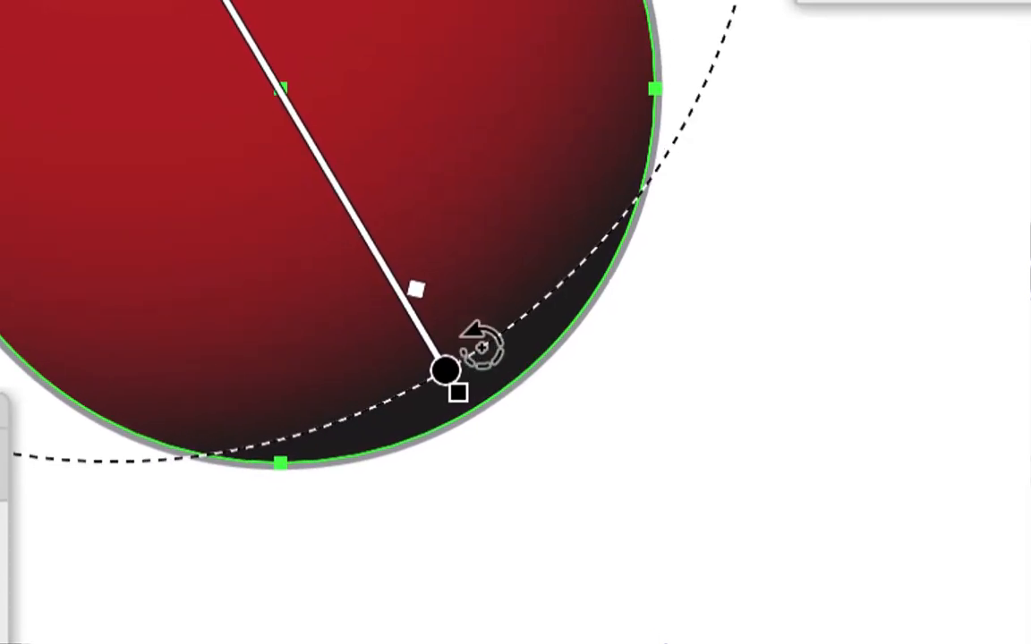
Step: Rotate the ball's radial gradient to about -60°, move the Dégradé panel further from the ball and deselect the artwork
mouse_move(482, 347)
left_mouse_down()
mouse_move(418, 387)
mouse_move(283, 404)
left_mouse_up()
left_click_drag(441, 357, 624, 310)
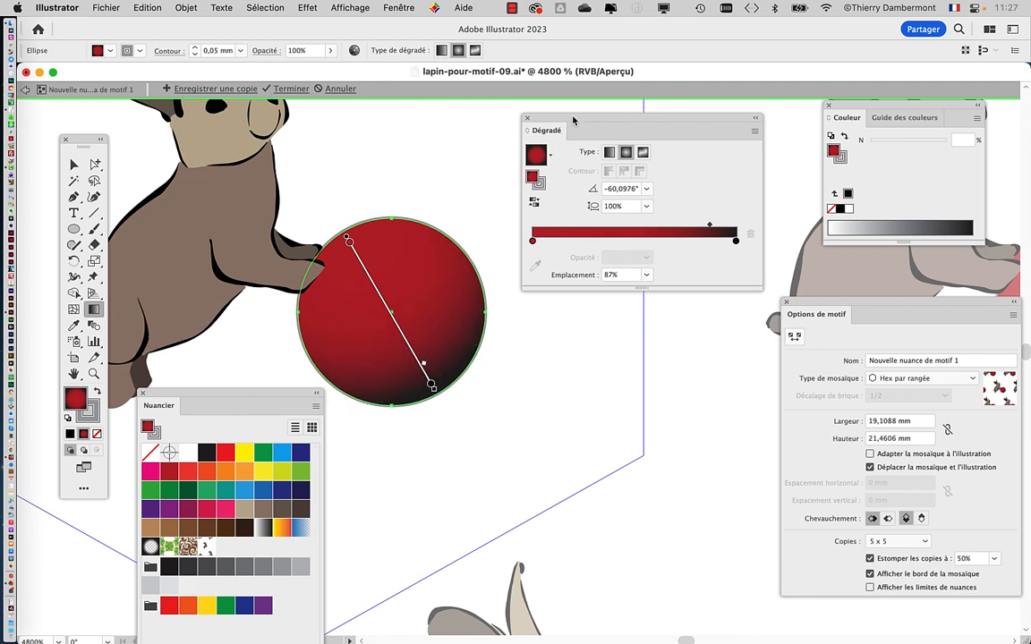
left_click_drag(570, 126, 623, 119)
key("v")
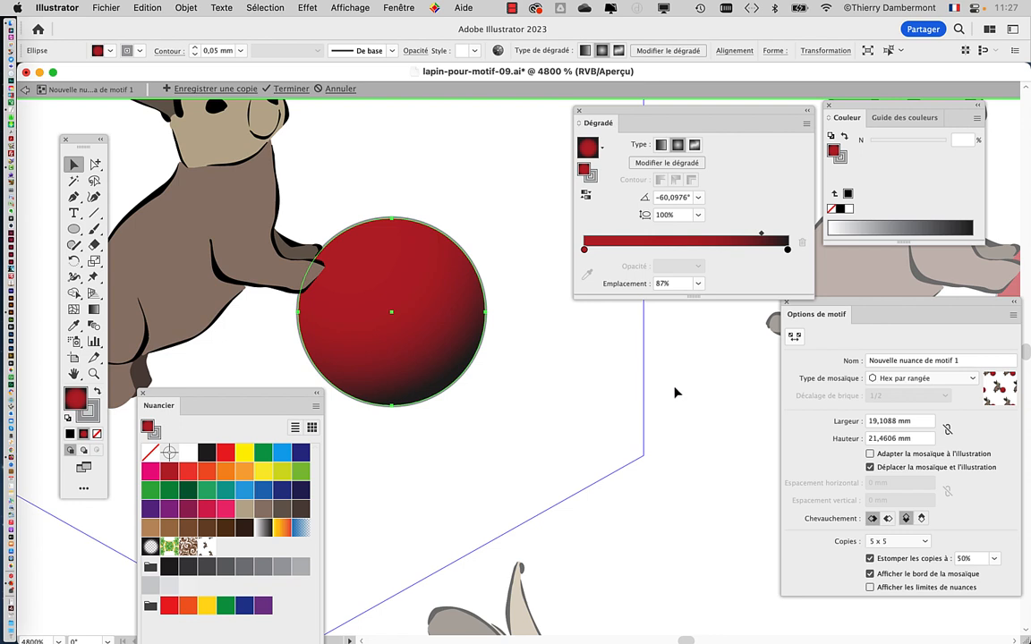
left_click(677, 392)
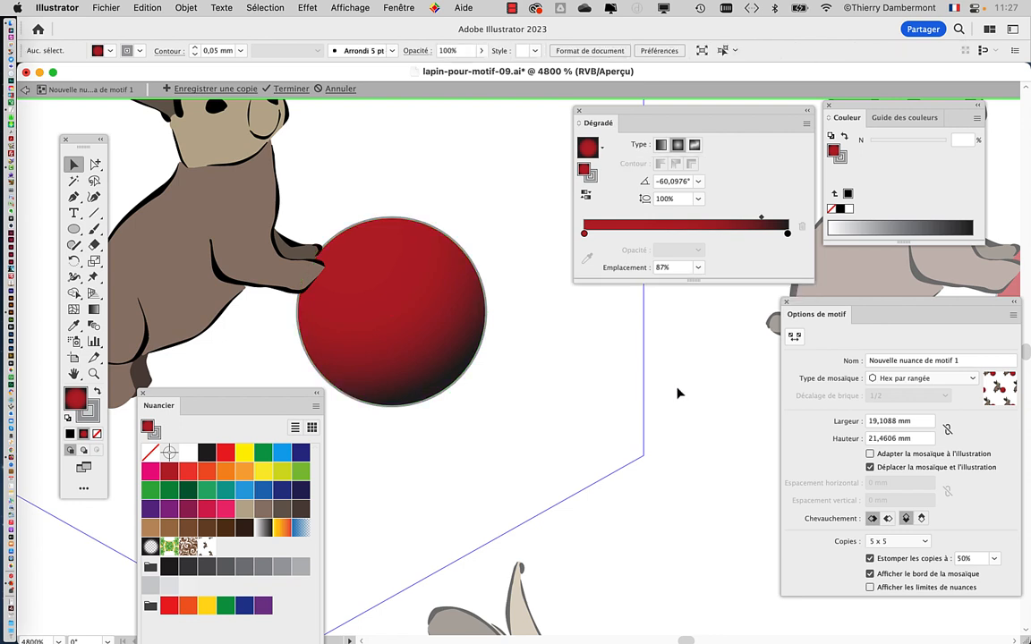
Step: Save the document and leave pattern editing, accepting the expansion of the pattern's live content
left_click(105, 7)
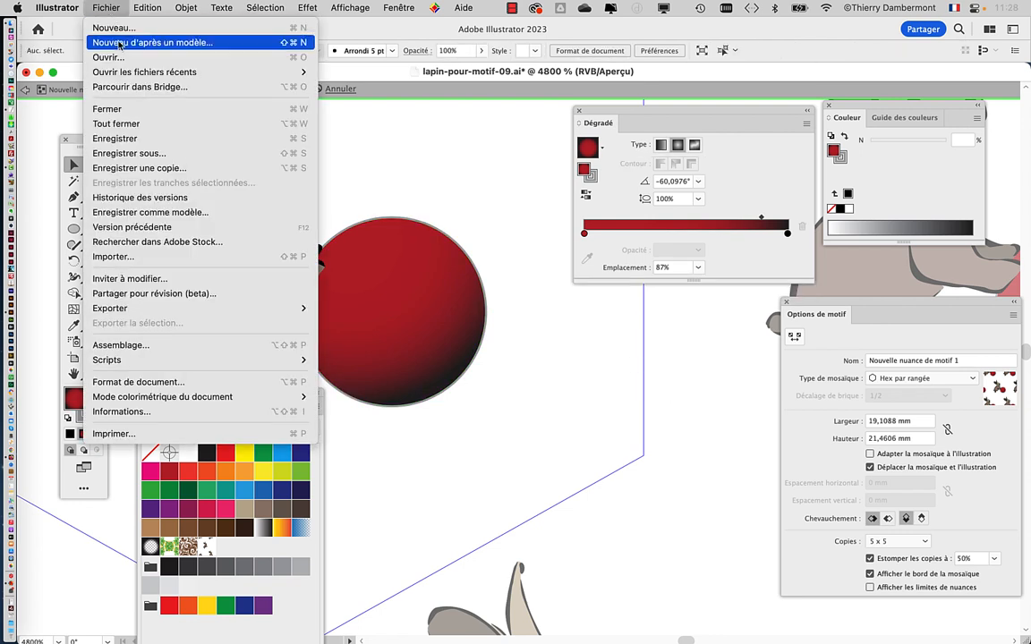
left_click(135, 139)
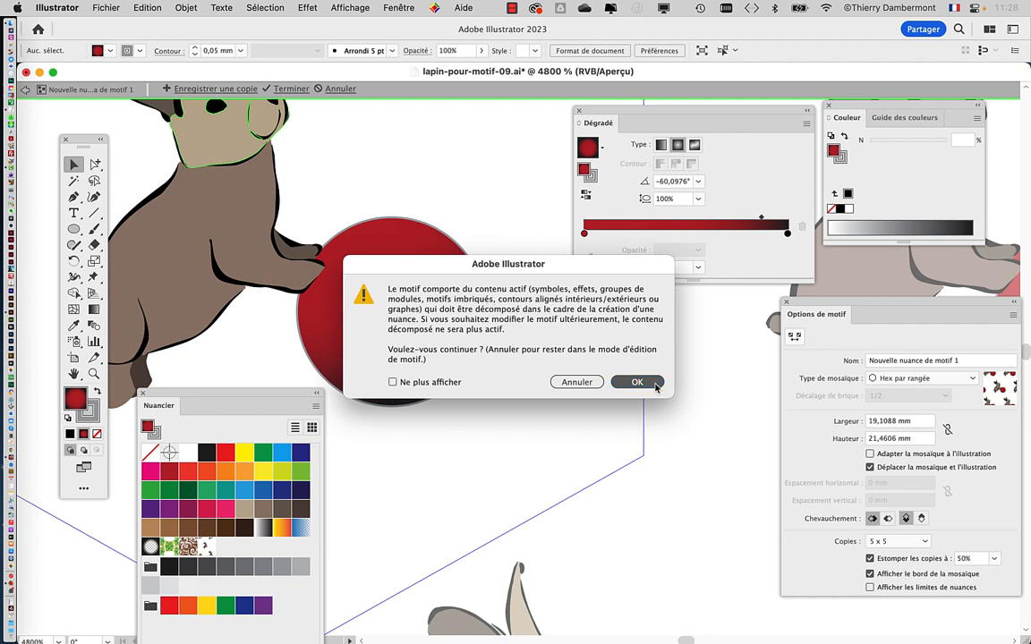
left_click(636, 382)
Step: Save the document under the new name lapin-pour-motif-10.ai in Adobe Illustrator format, version Illustrator 2020
key("super+shift+s")
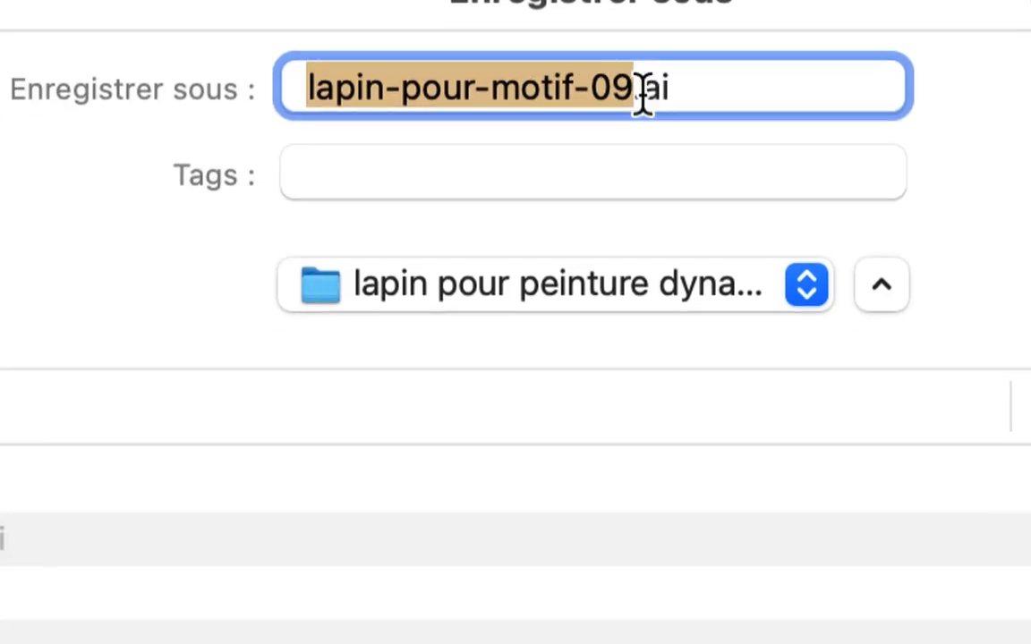
left_click(640, 92)
key("BackSpace")
key("BackSpace")
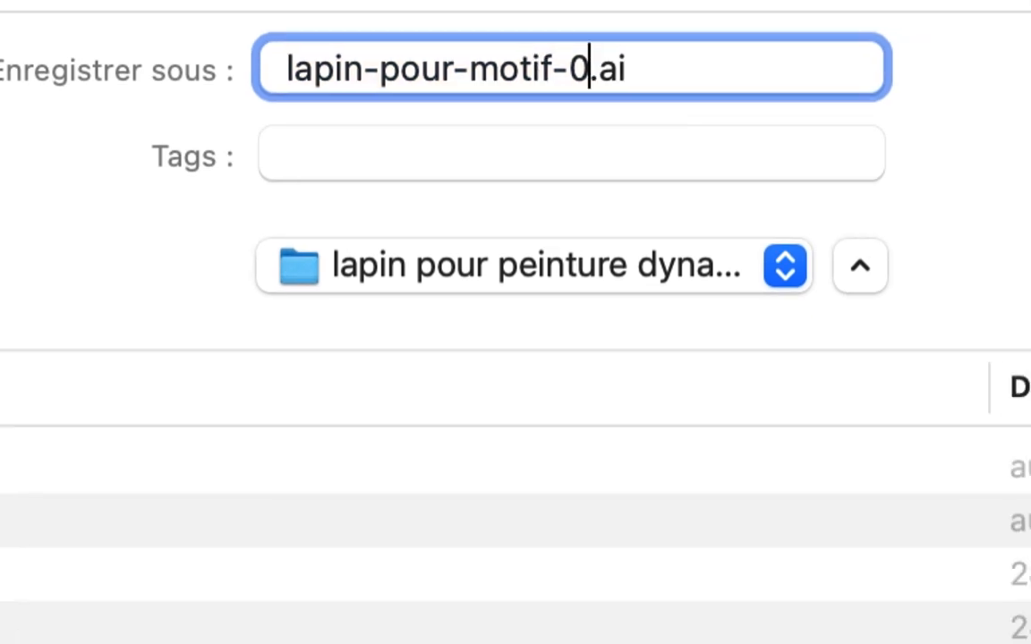
type("10")
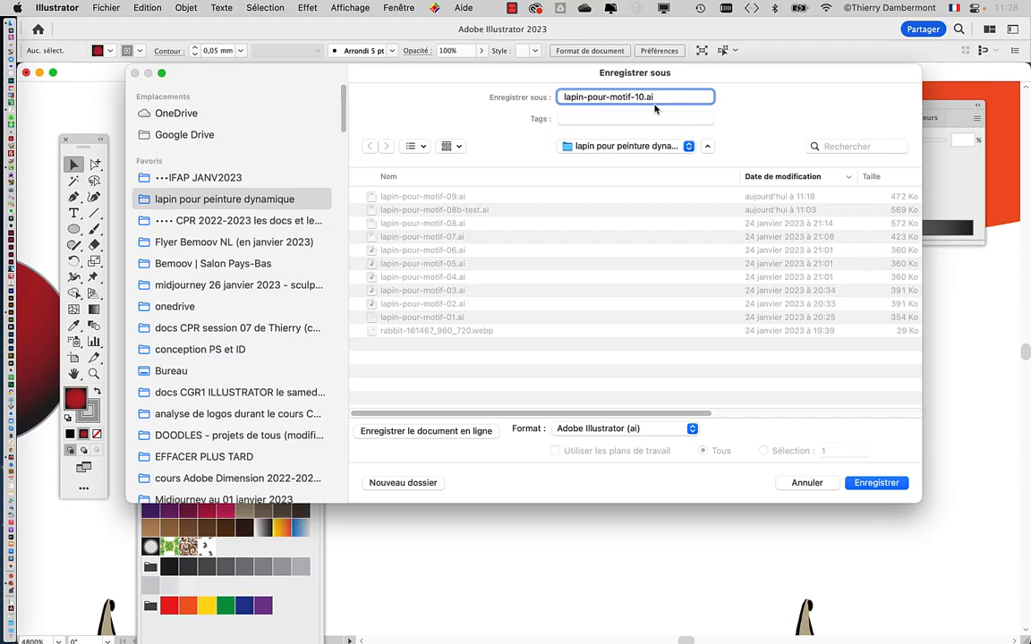
left_click(875, 483)
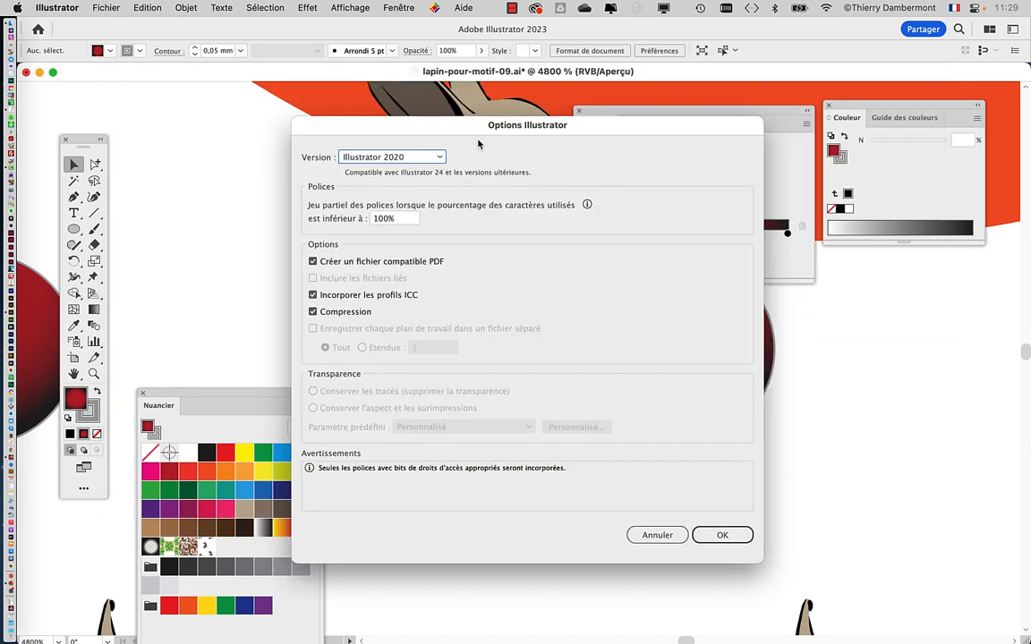
left_click_drag(478, 143, 417, 97)
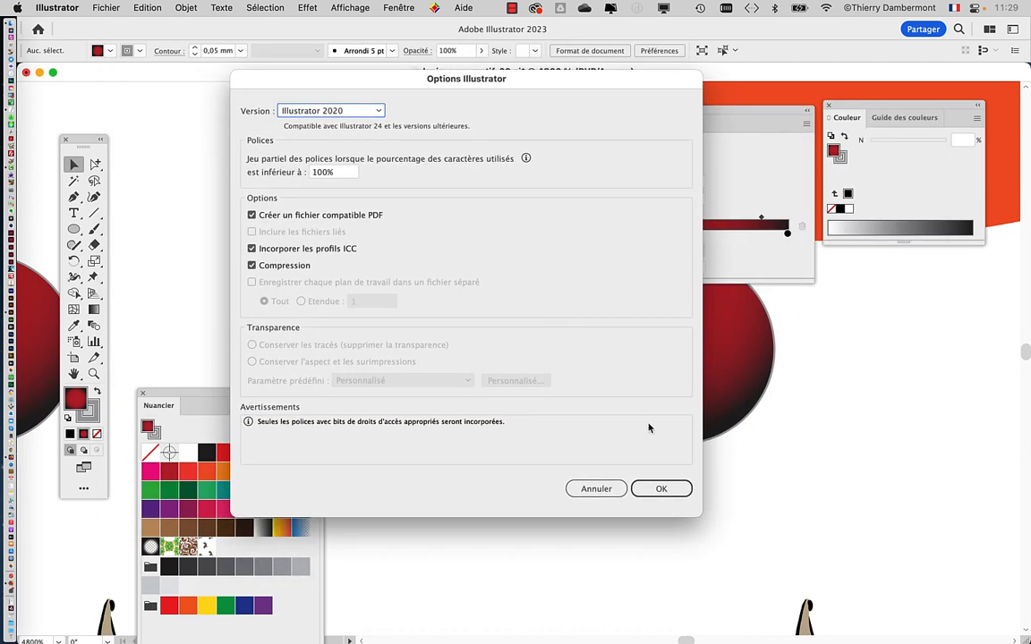
left_click(662, 488)
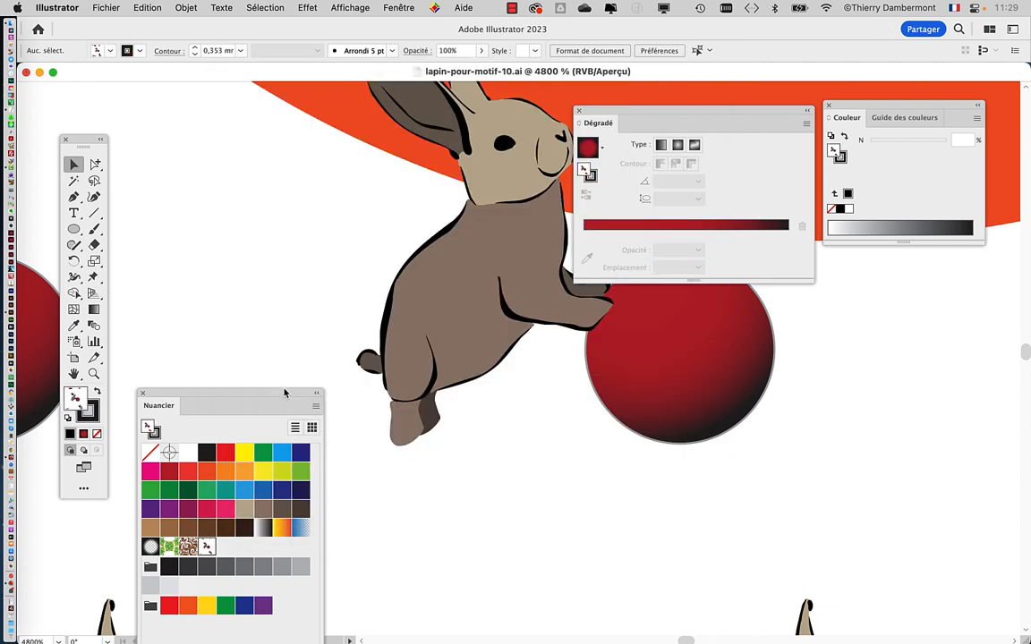
Step: Reopen the rabbit pattern swatch for editing and move the Nuancier panel away from the ball's upper edge
left_click_drag(284, 392, 324, 172)
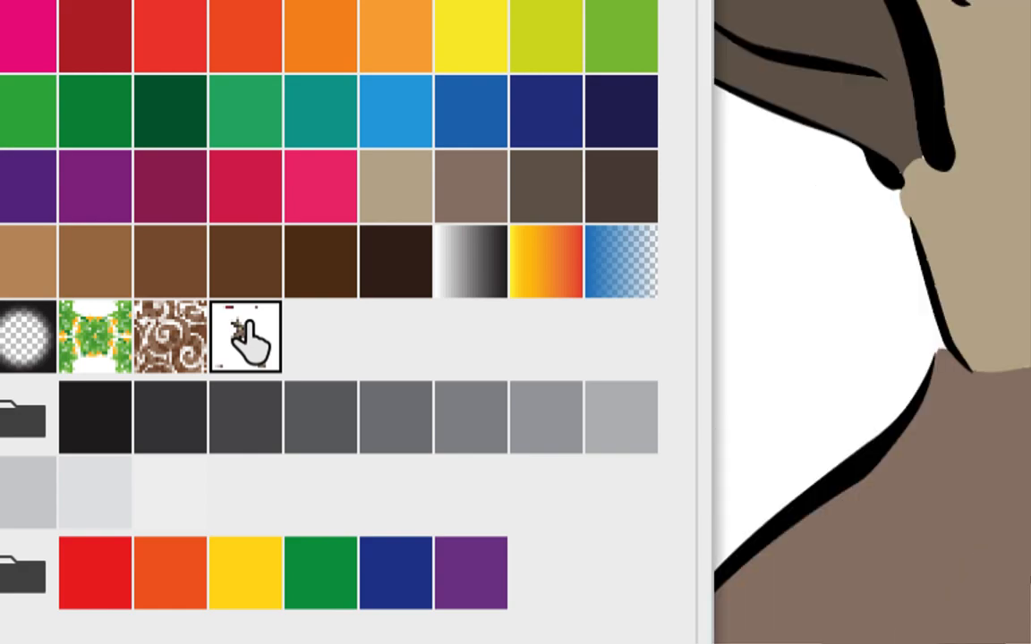
scroll(656, 379, "up", 6)
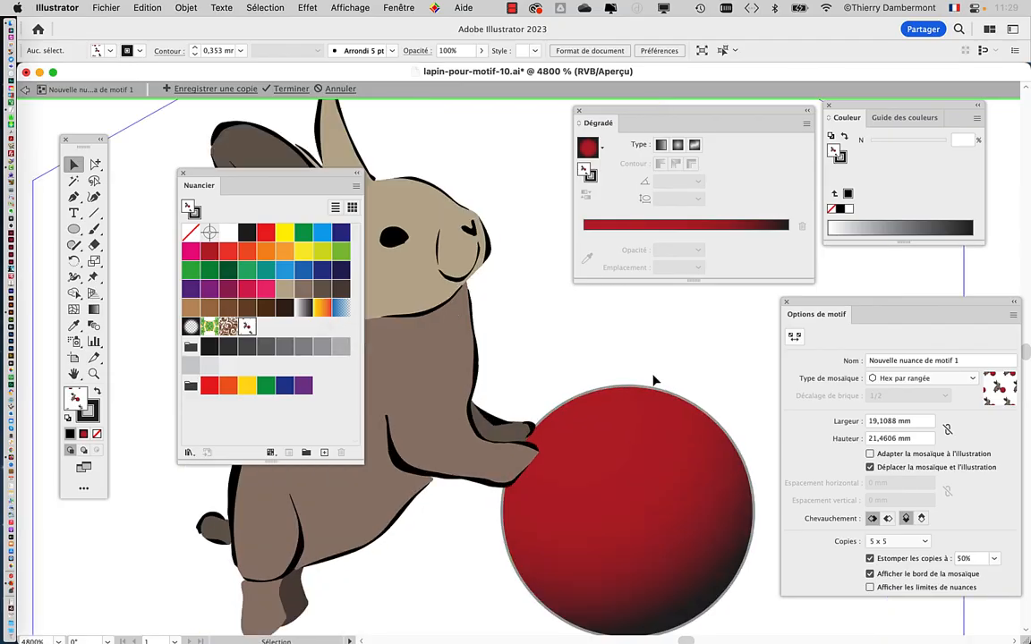
left_click_drag(544, 363, 377, 220)
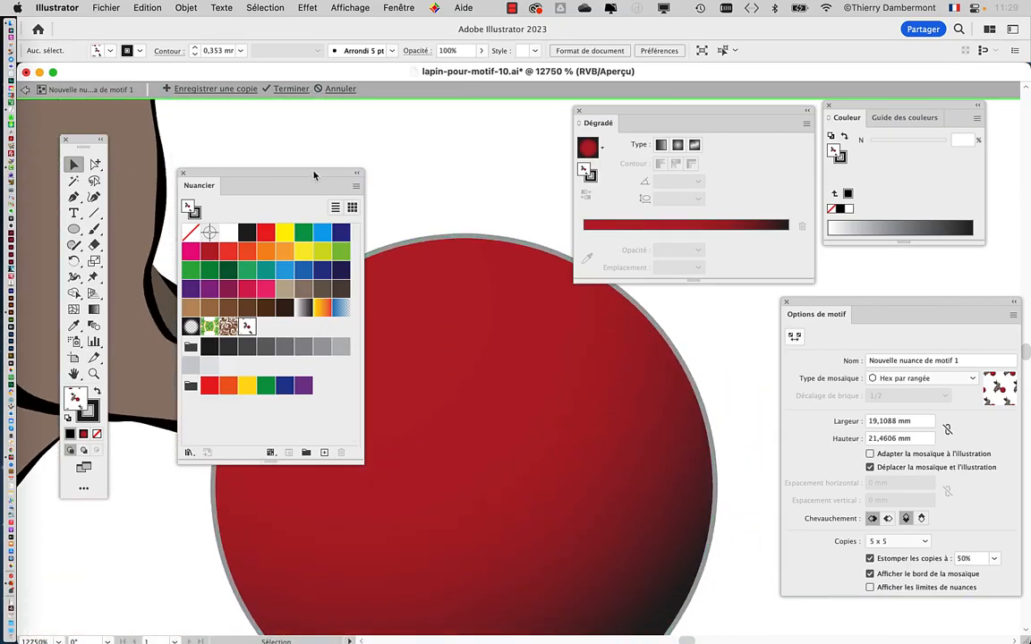
left_click_drag(295, 173, 304, 360)
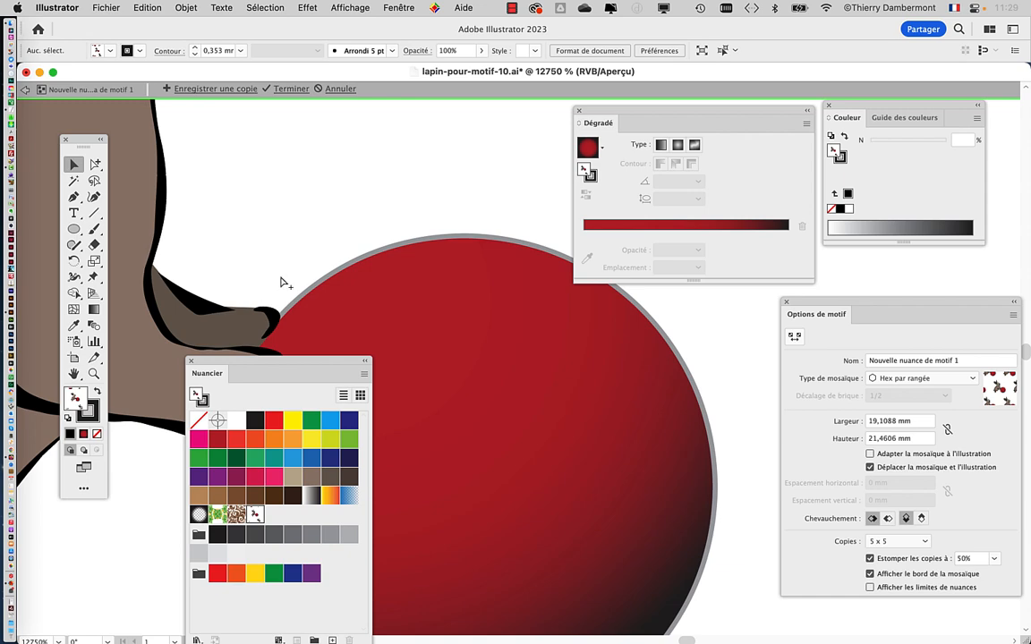
Step: Compare the ball in outline and preview display, pull its grey outline ring off the red fill, and undo that move
key("super+y")
key("super+y")
scroll(459, 257, "up", 2)
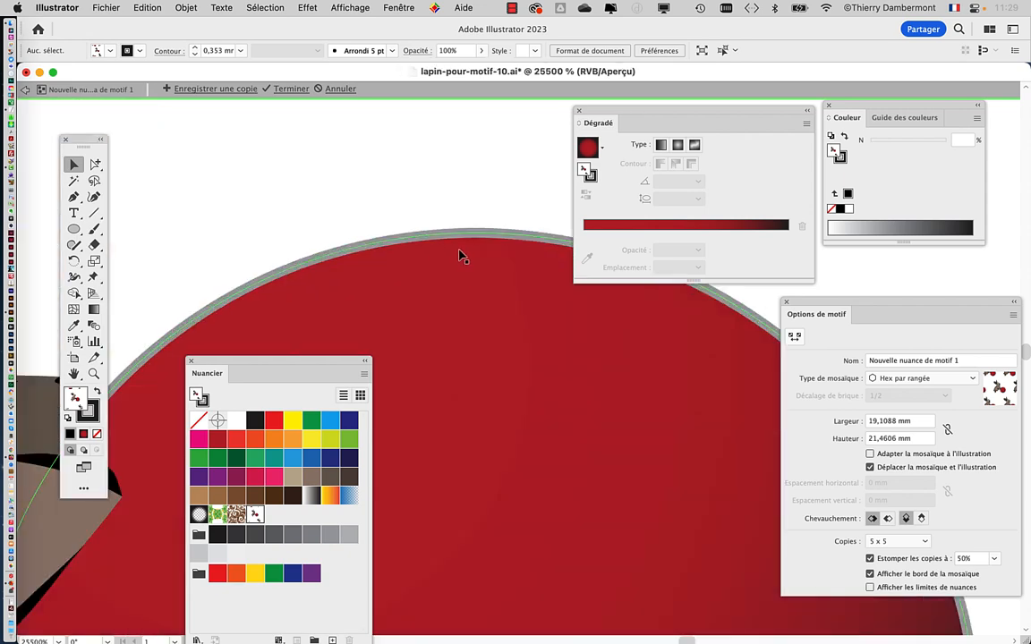
scroll(459, 257, "up", 1)
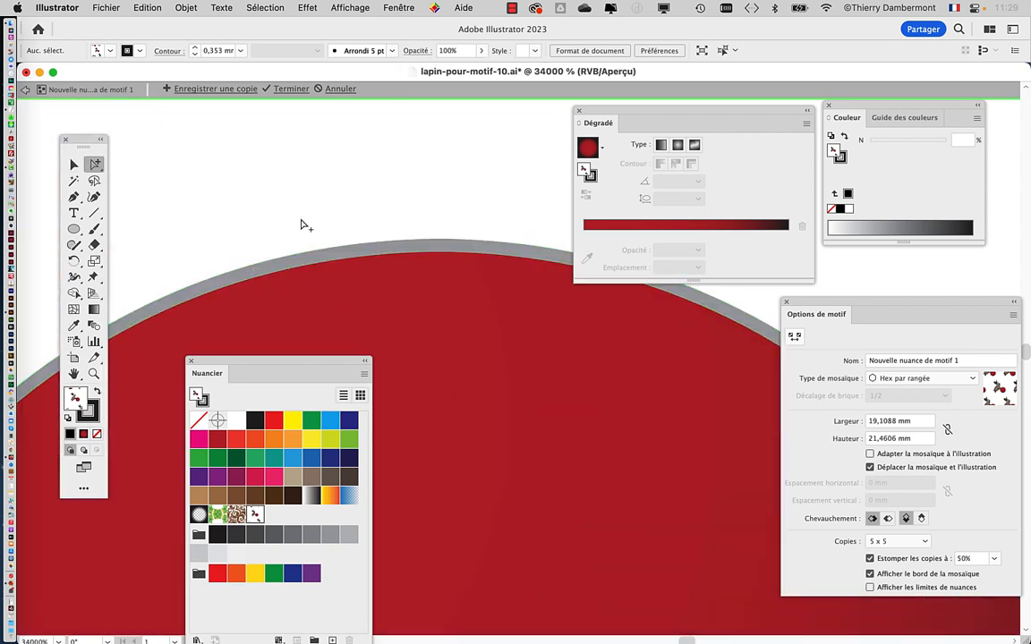
mouse_move(338, 254)
left_mouse_down()
mouse_move(357, 168)
mouse_move(281, 177)
mouse_move(410, 174)
mouse_move(306, 205)
mouse_move(314, 249)
mouse_move(404, 299)
mouse_move(455, 215)
mouse_move(331, 180)
left_mouse_up()
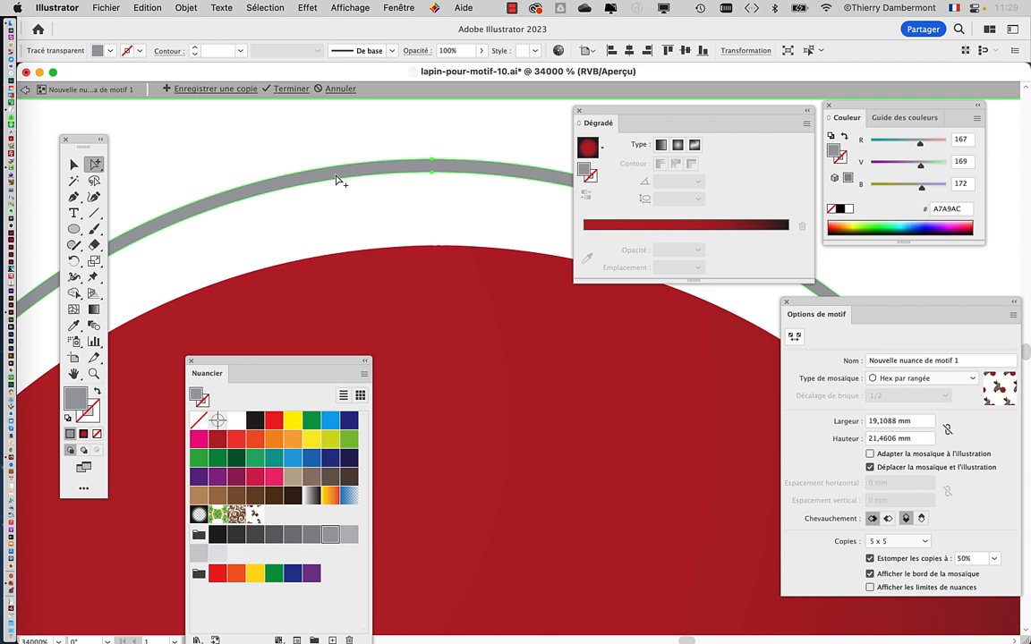
key("super+z")
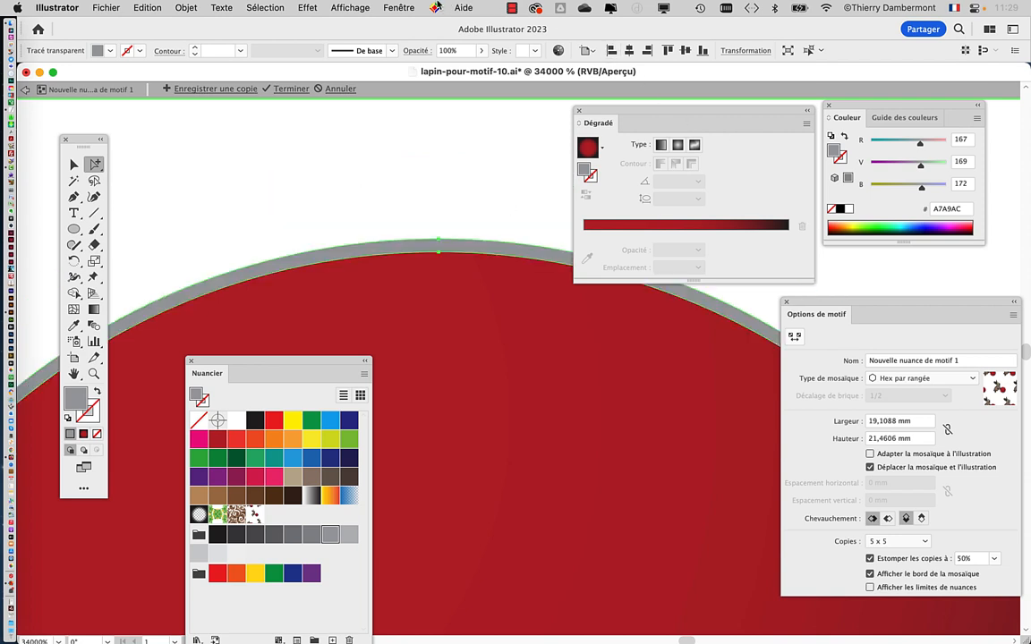
Step: Examine the stroke settings of the ball's grey ring in the Contour panel and close that panel
left_click(394, 7)
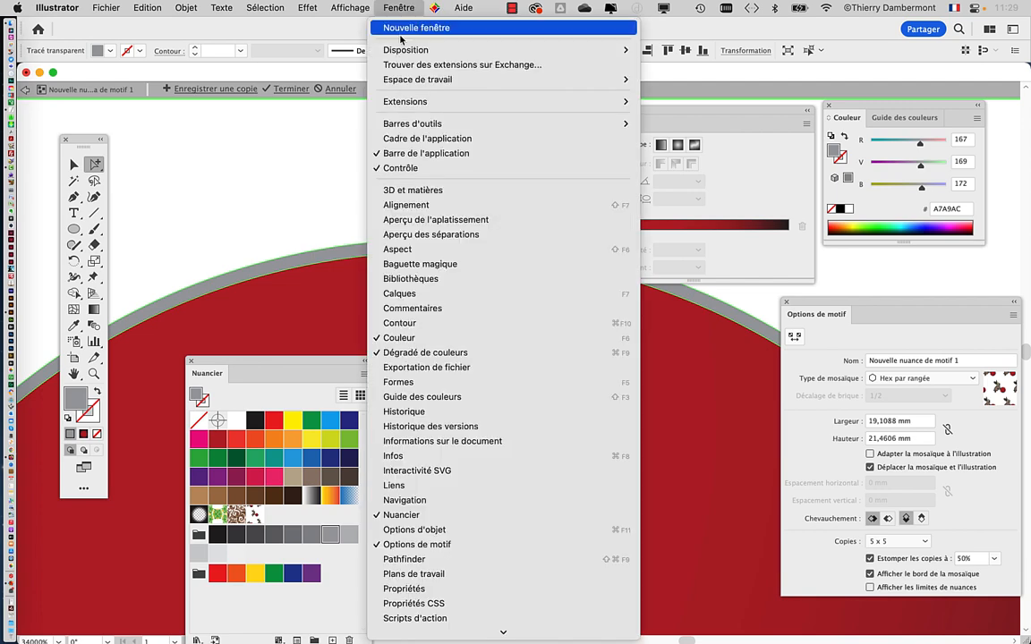
left_click(430, 324)
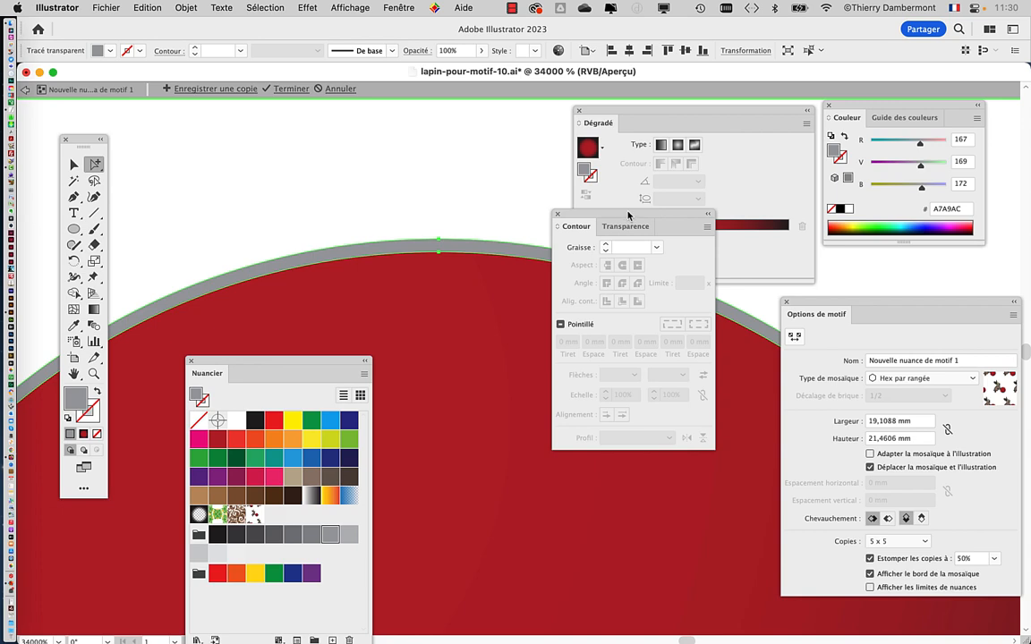
left_click_drag(628, 214, 329, 120)
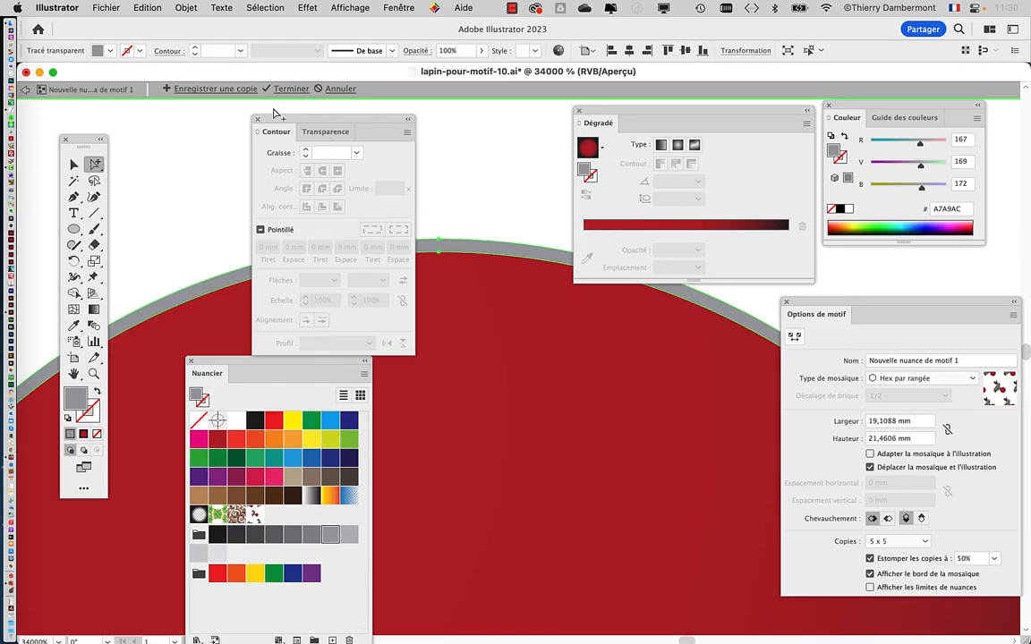
left_click(258, 119)
Step: Move the Dégradé panel clear of the ball and select the ball's red fill together with its grey ring
left_click_drag(613, 116, 575, 125)
scroll(579, 348, "down", 3)
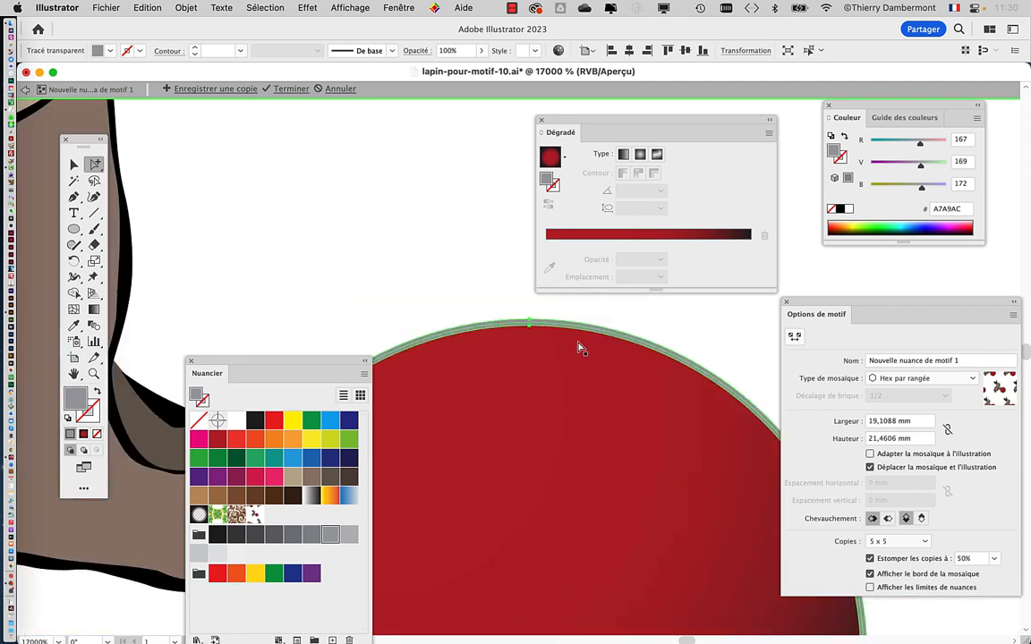
left_click_drag(398, 306, 204, 136)
scroll(350, 267, "down", 2)
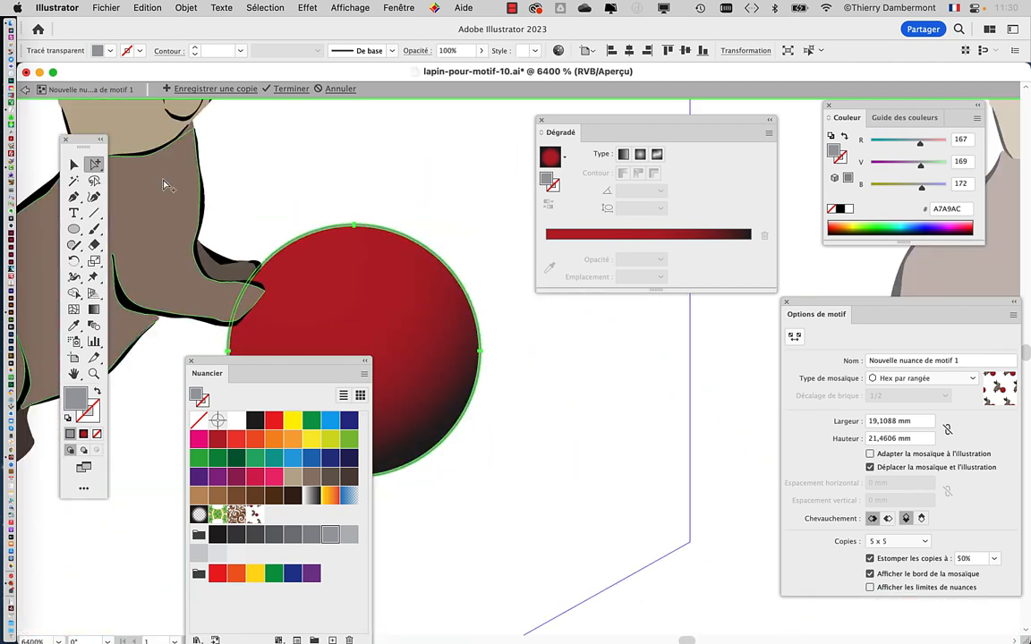
left_click(436, 313)
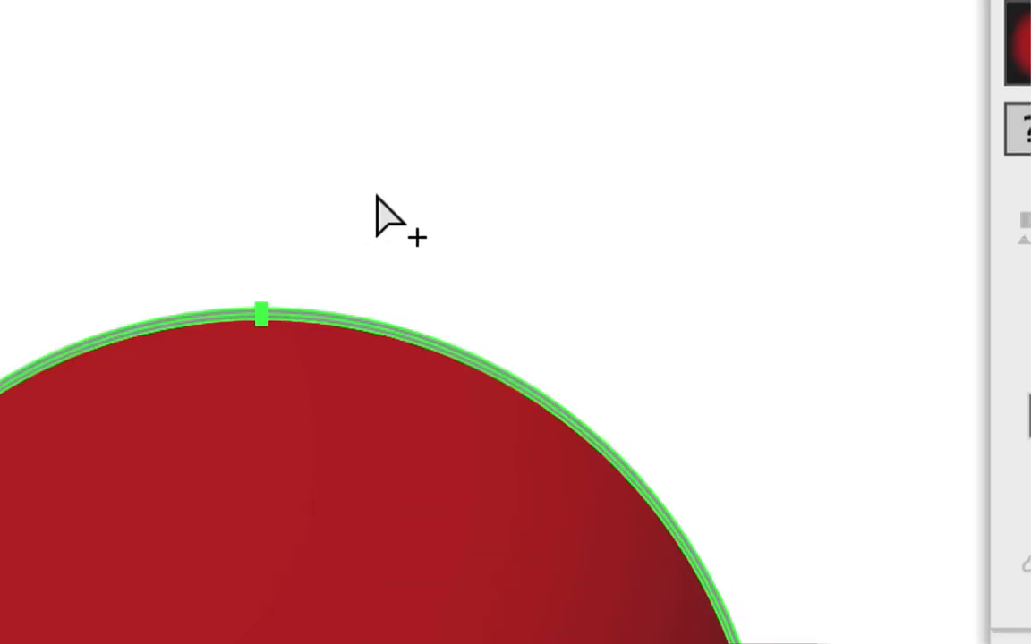
left_click(336, 192)
left_click_drag(338, 195, 609, 496)
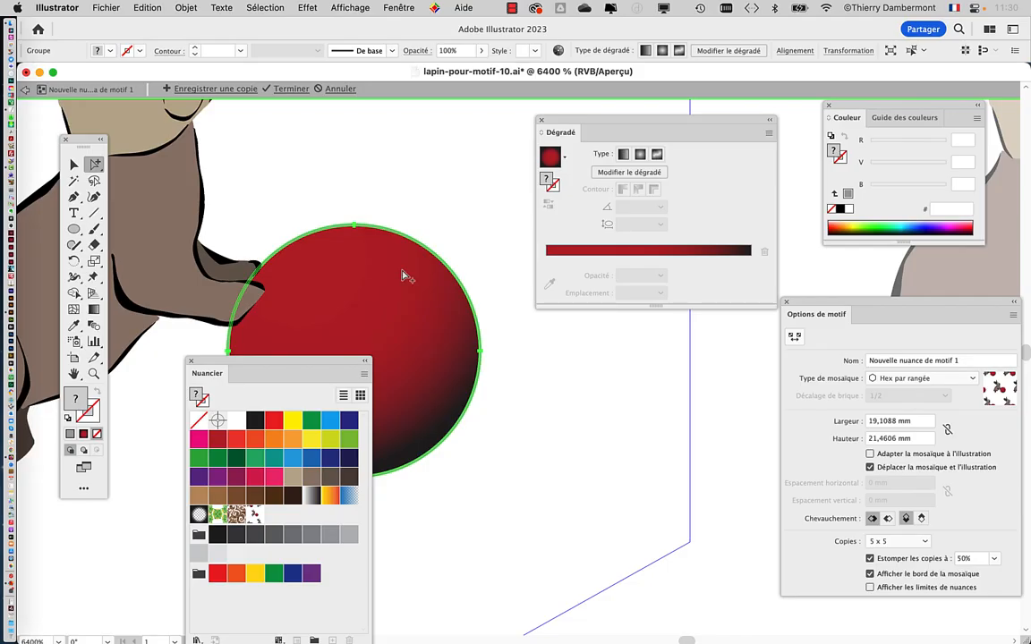
Step: Lock the complete ball, both its red gradient fill and its grey outline ring
left_click(187, 7)
mouse_move(195, 123)
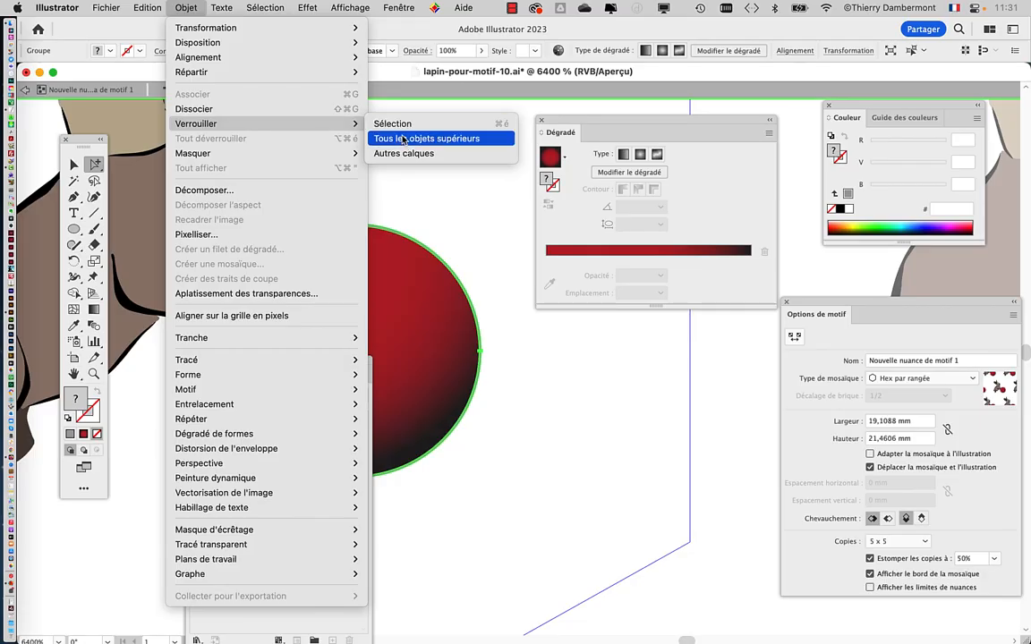
left_click(448, 180)
left_click(311, 181)
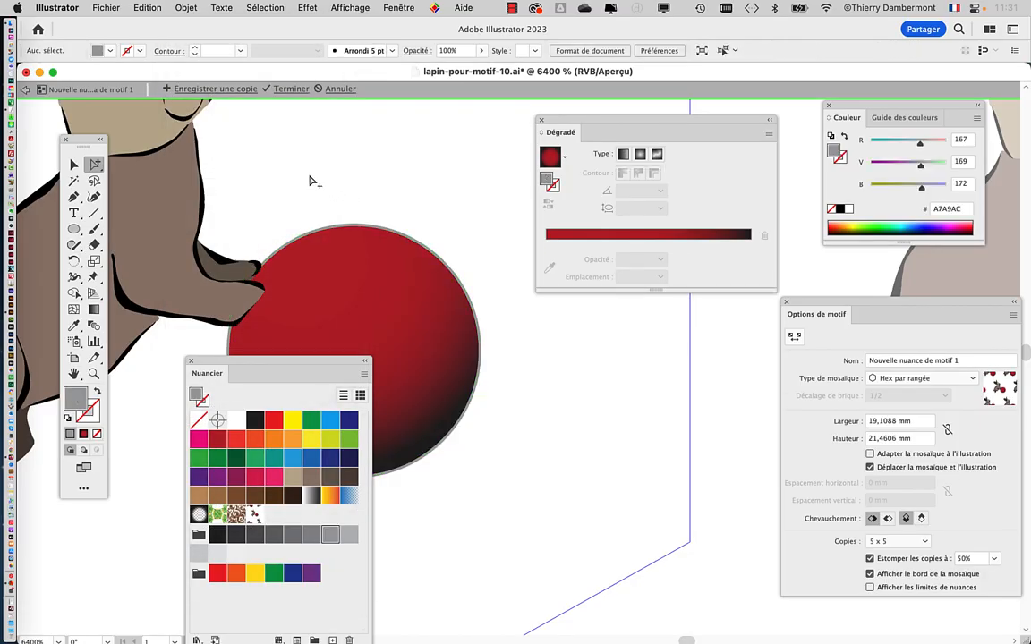
left_click(432, 288)
key("super+2")
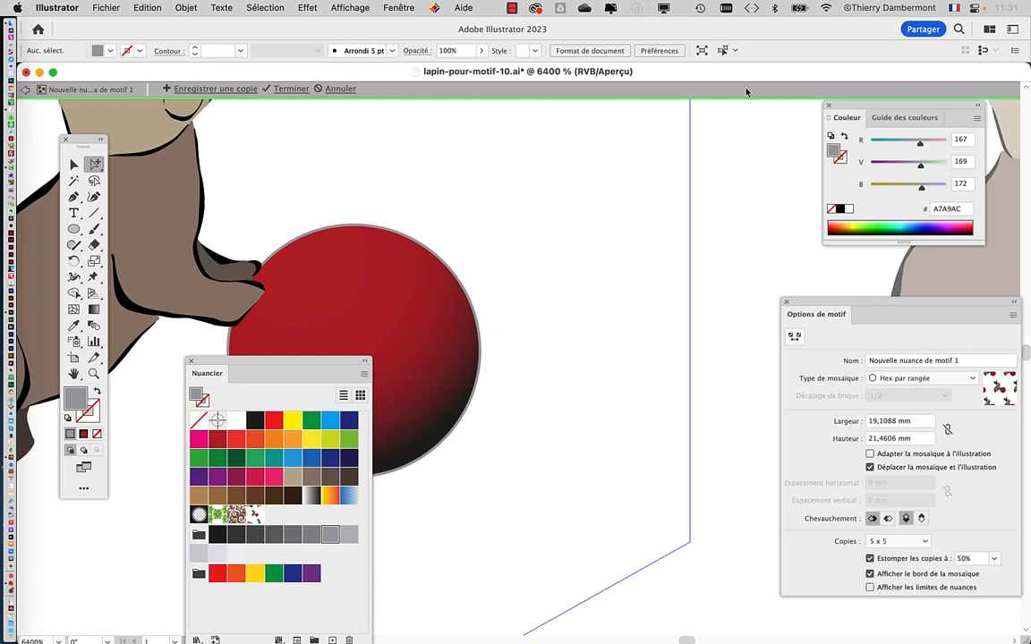
Step: Examine the lock state and contents of the ball's ellipse group in the Calques panel and close the panel
left_click(404, 7)
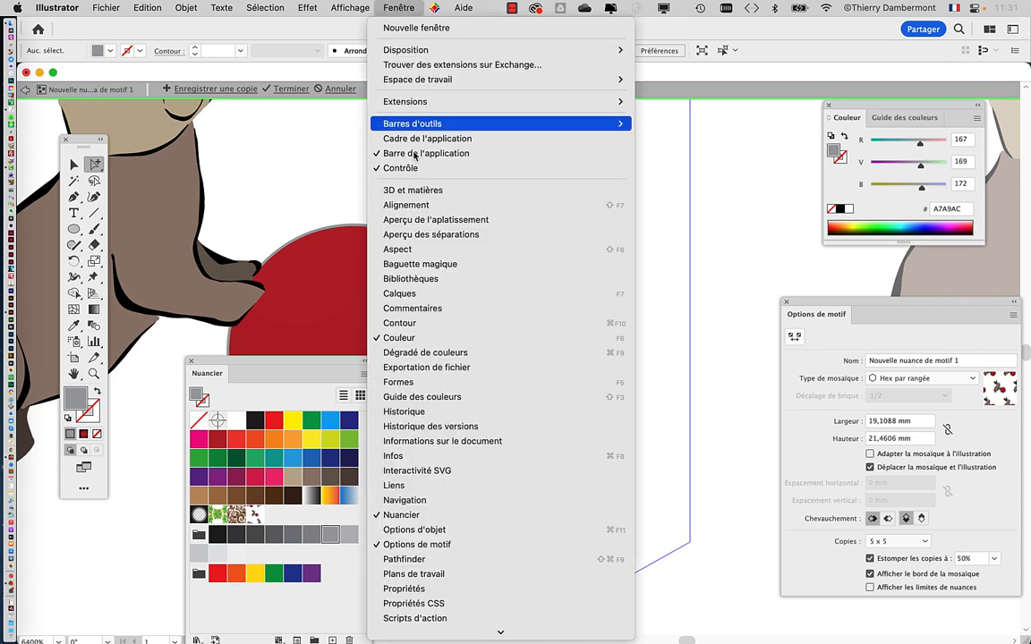
left_click(442, 295)
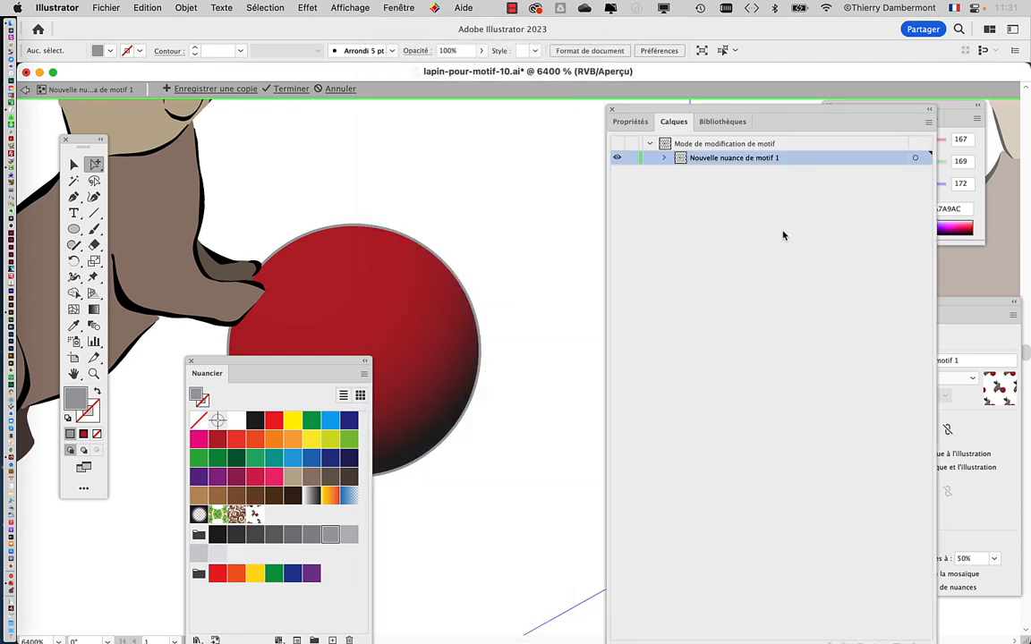
left_click(665, 158)
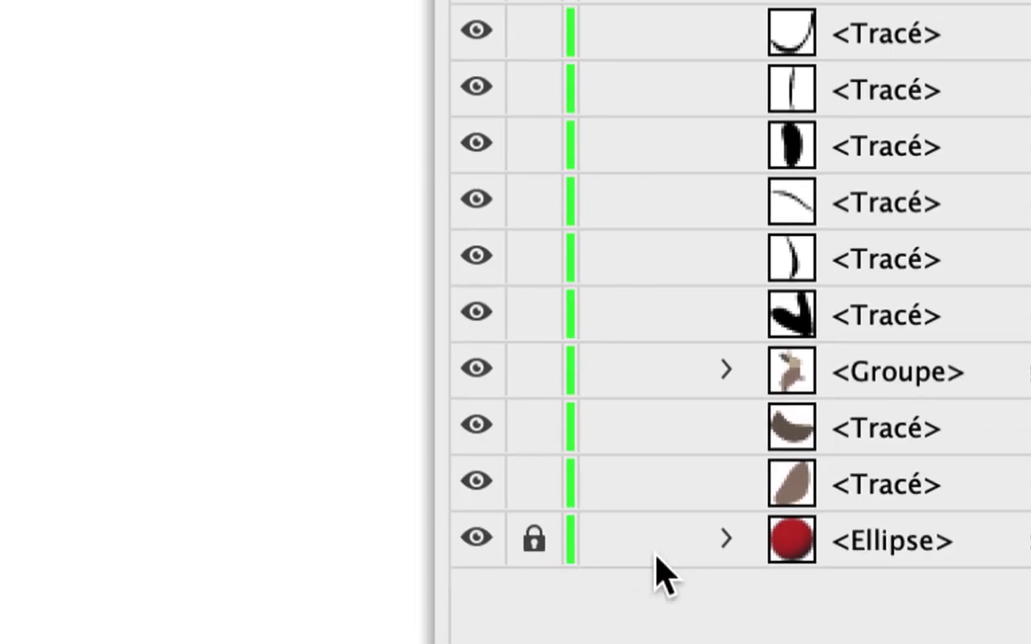
left_click(814, 544)
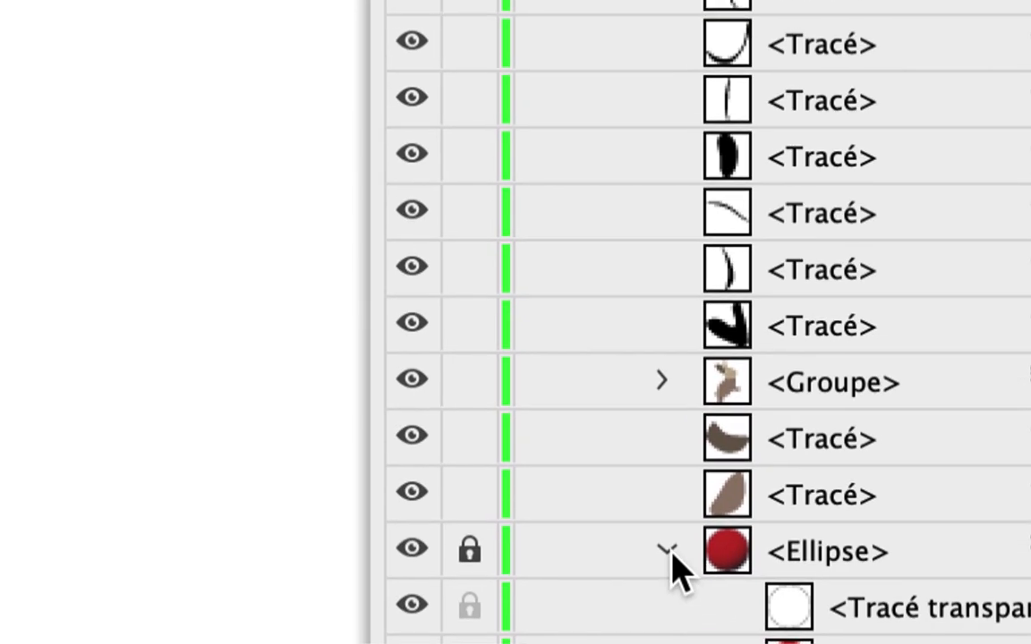
left_click(428, 450)
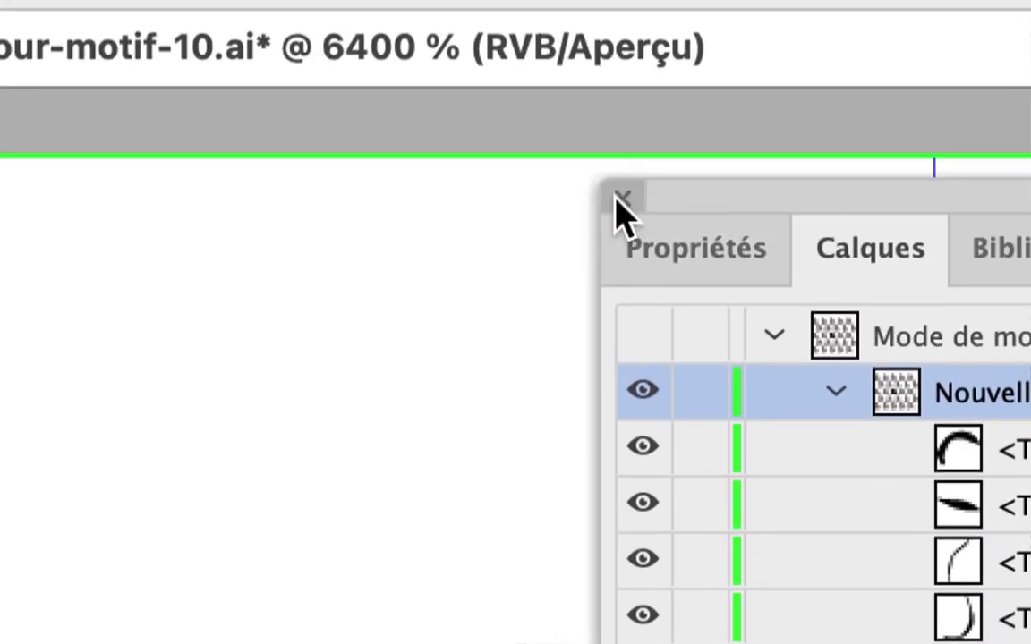
left_click(622, 186)
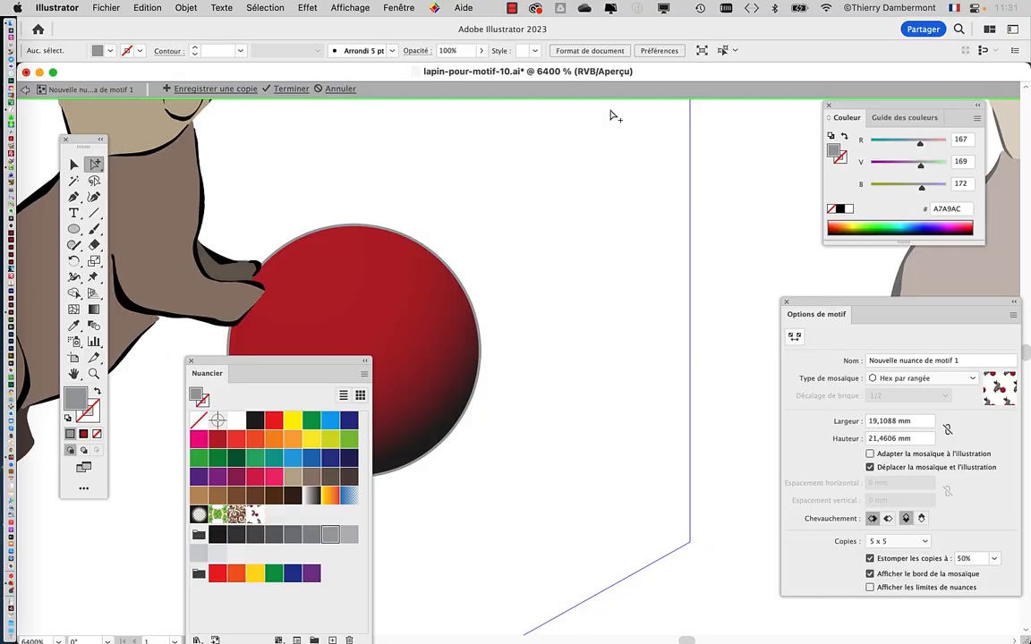
Step: Open the Calques panel, collapse the pattern layer's contents, shrink the panel and place it beside the ball
scroll(665, 267, "left", 5)
scroll(665, 266, "down", 3)
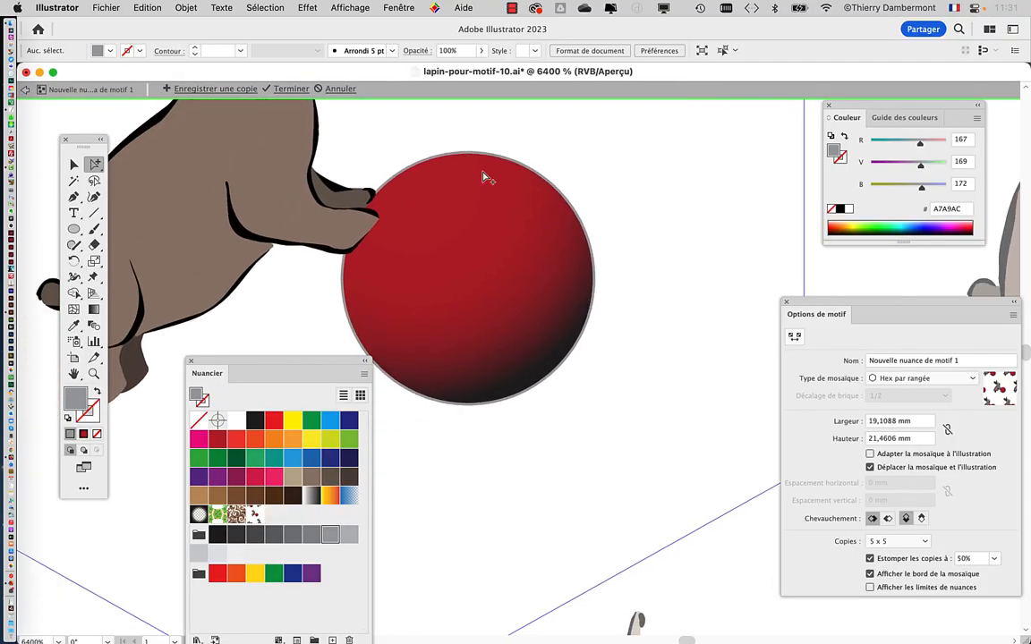
left_click(396, 8)
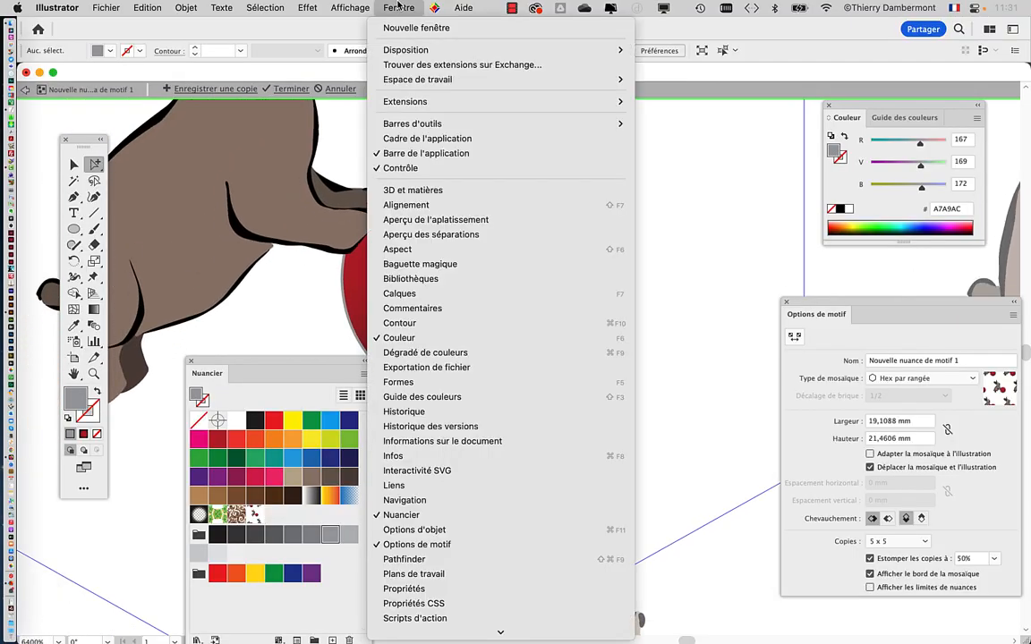
left_click(436, 293)
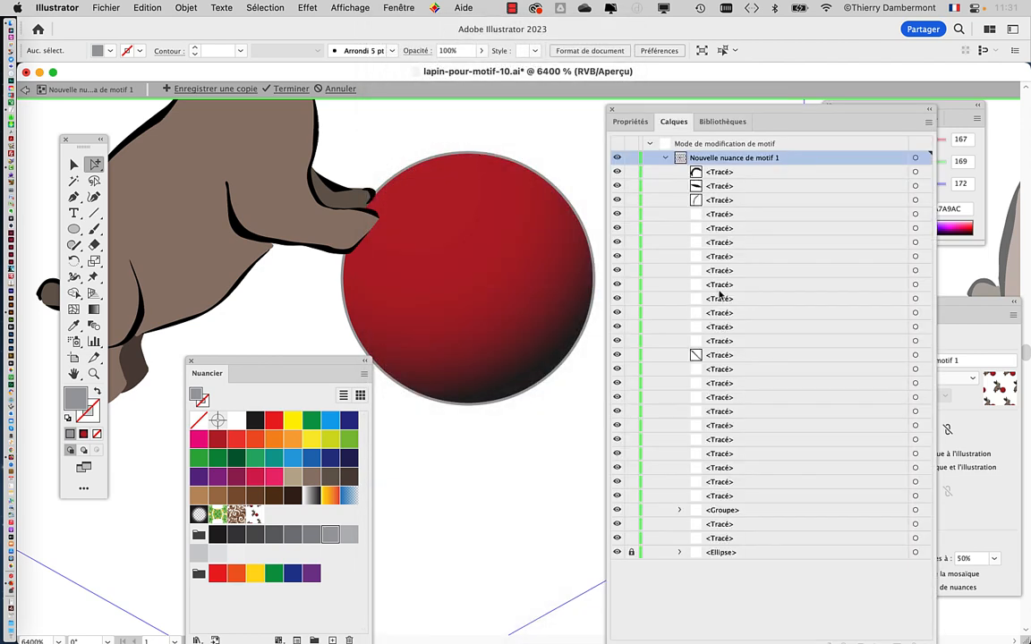
left_click(664, 160)
left_click_drag(640, 109, 441, 31)
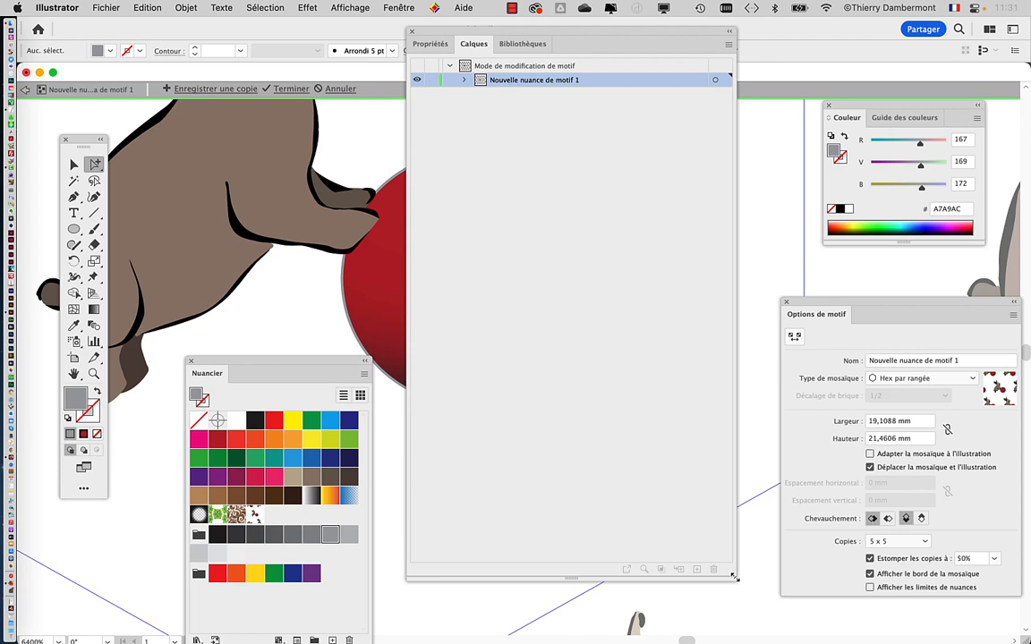
left_click_drag(733, 578, 647, 219)
left_click_drag(579, 30, 661, 150)
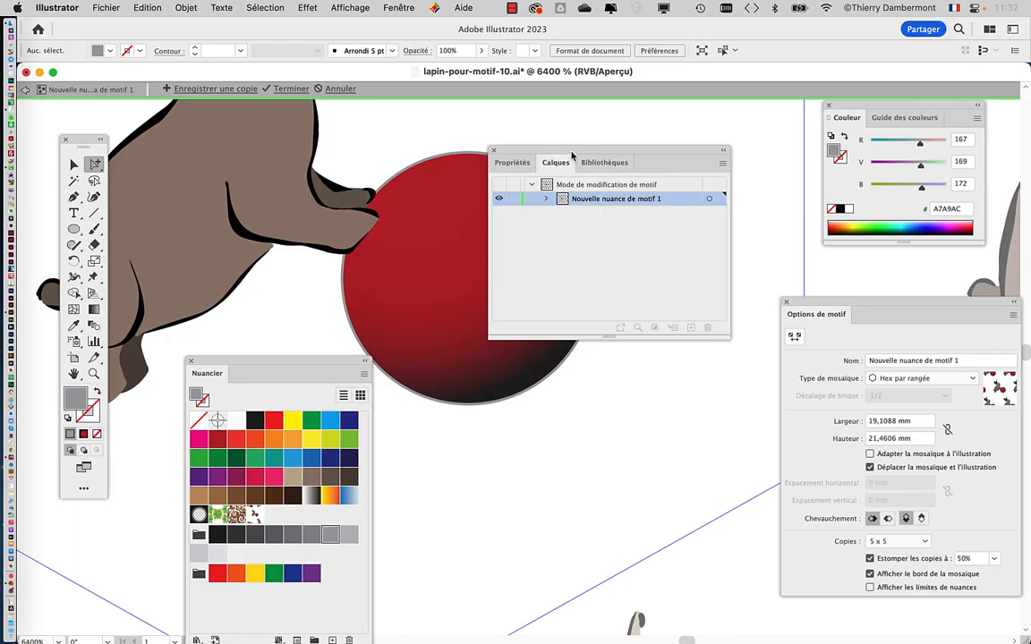
left_click_drag(617, 154, 741, 153)
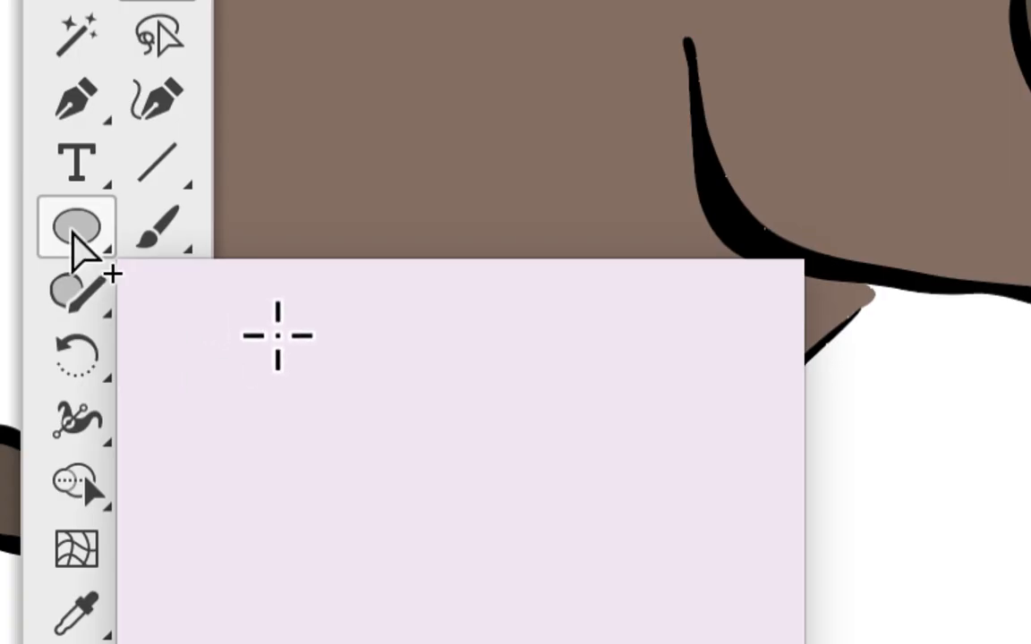
Step: Draw a grey circle about 1.4 mm in diameter on the upper-left part of the red ball
left_click(72, 233)
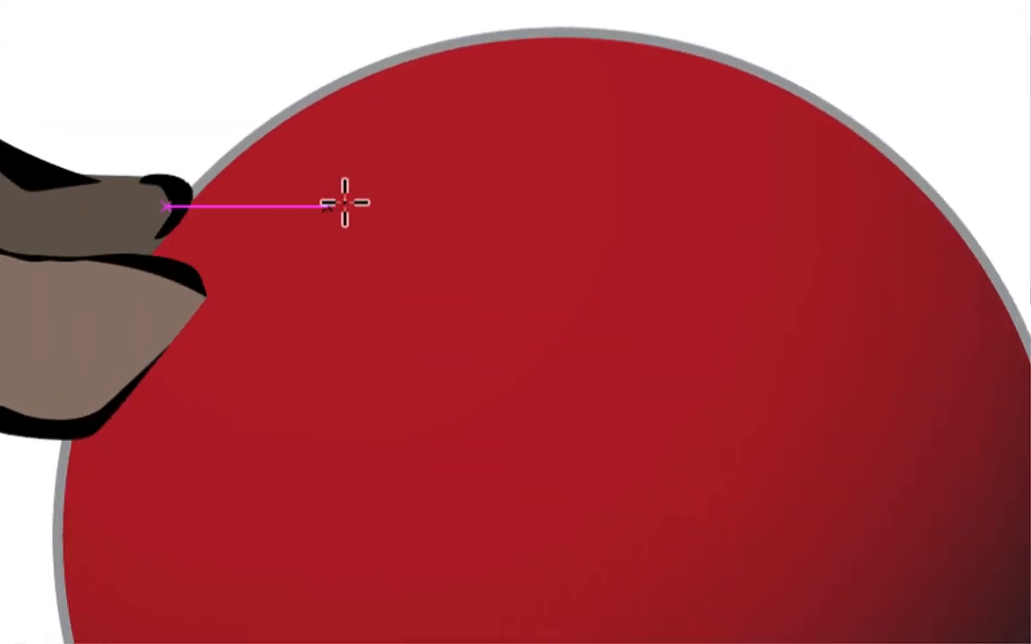
left_click_drag(345, 204, 630, 471)
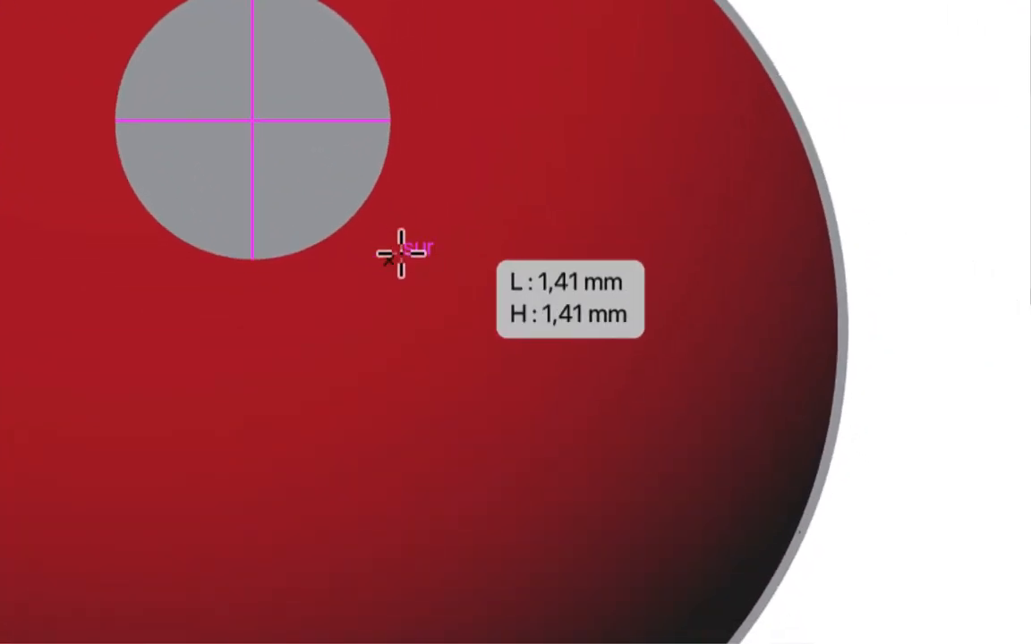
left_click_drag(401, 254, 403, 230)
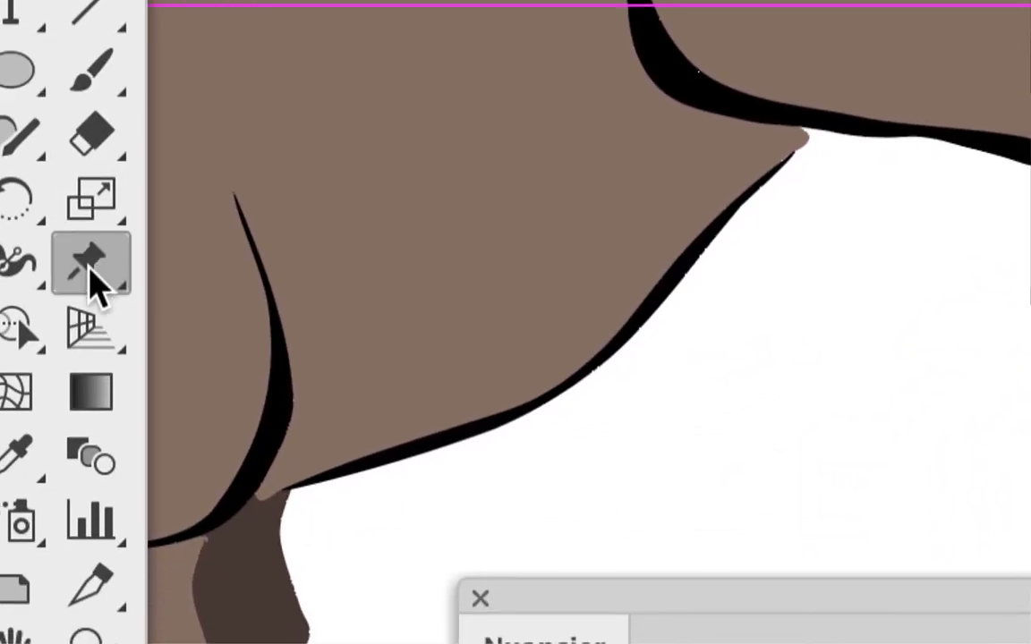
Step: Flatten the grey circle into an ellipse with Free Transform and tilt it diagonally along the ball's upper-left curve
left_click_drag(94, 285, 182, 278)
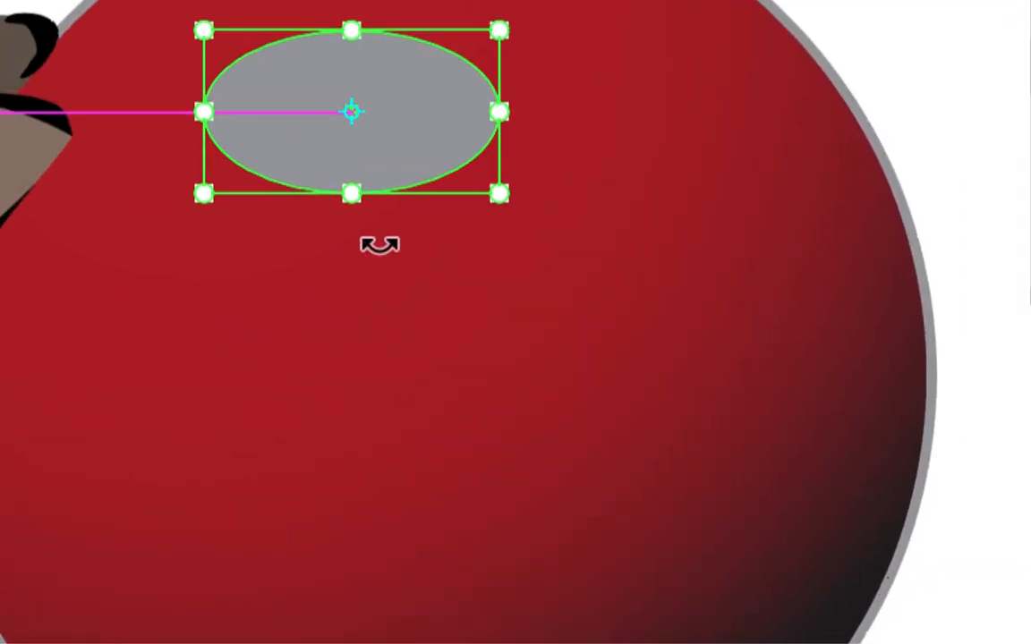
left_click_drag(380, 242, 398, 234)
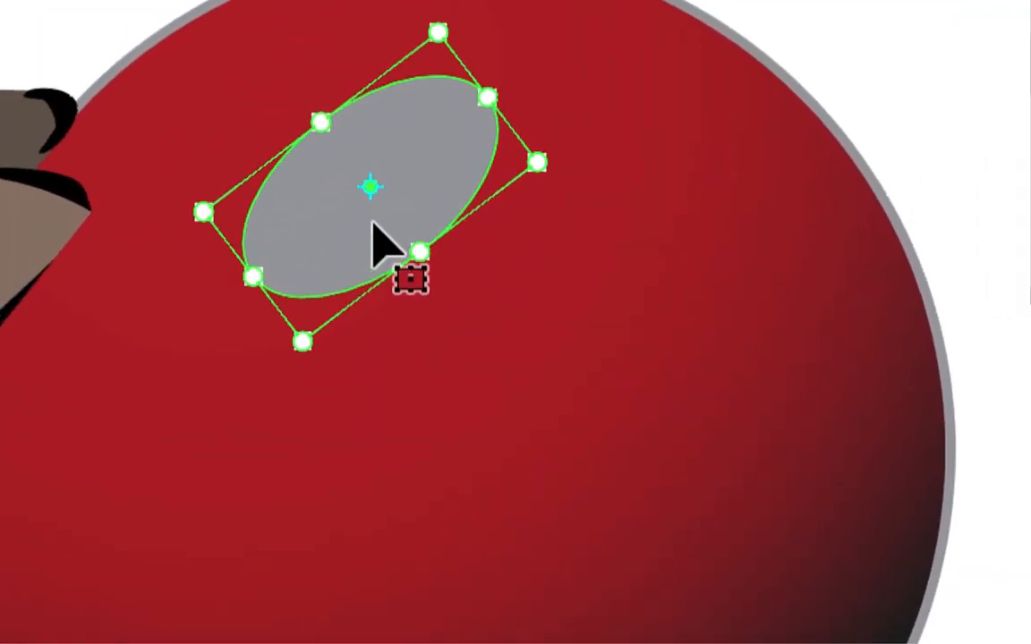
left_click_drag(281, 166, 163, 194)
left_click_drag(349, 228, 359, 193)
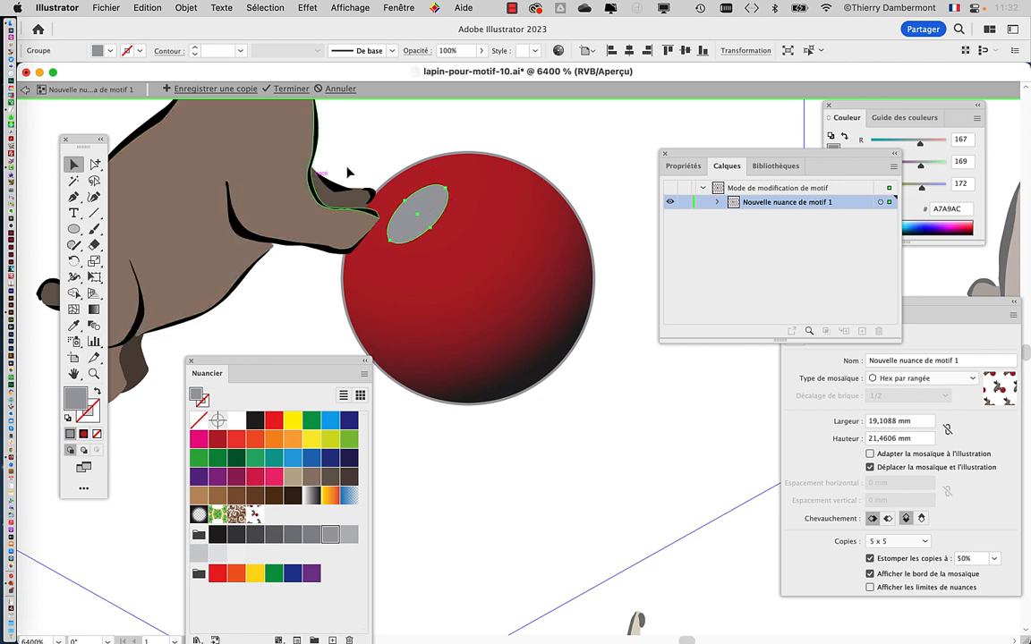
Step: Clear the Calques panel from the highlight area and fill the grey ellipse with the Blanc, Noir gradient as a radial gradient
scroll(417, 226, "up", 5)
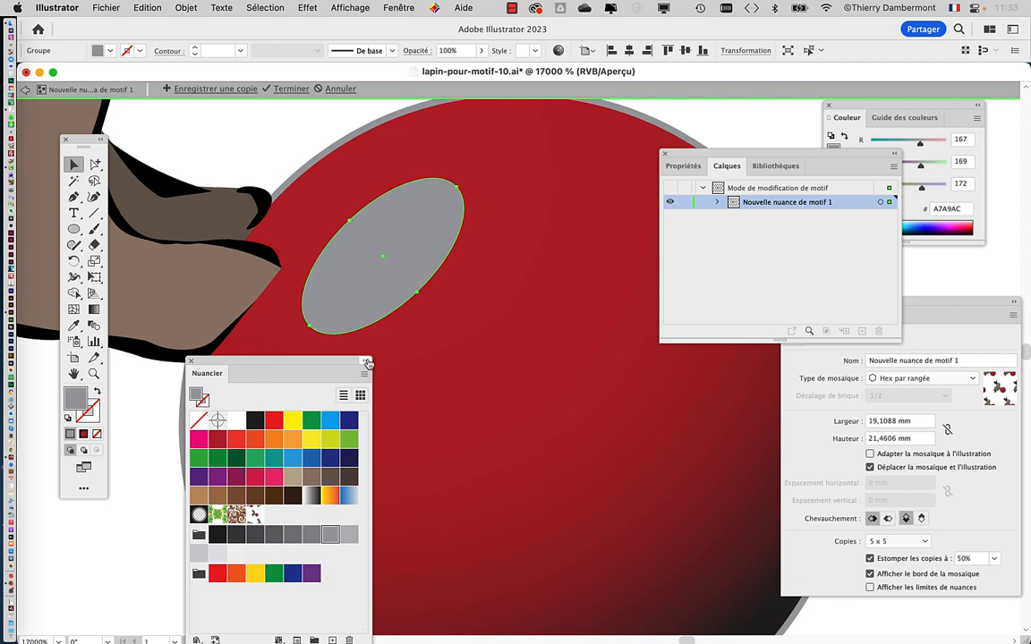
left_click_drag(686, 159, 485, 438)
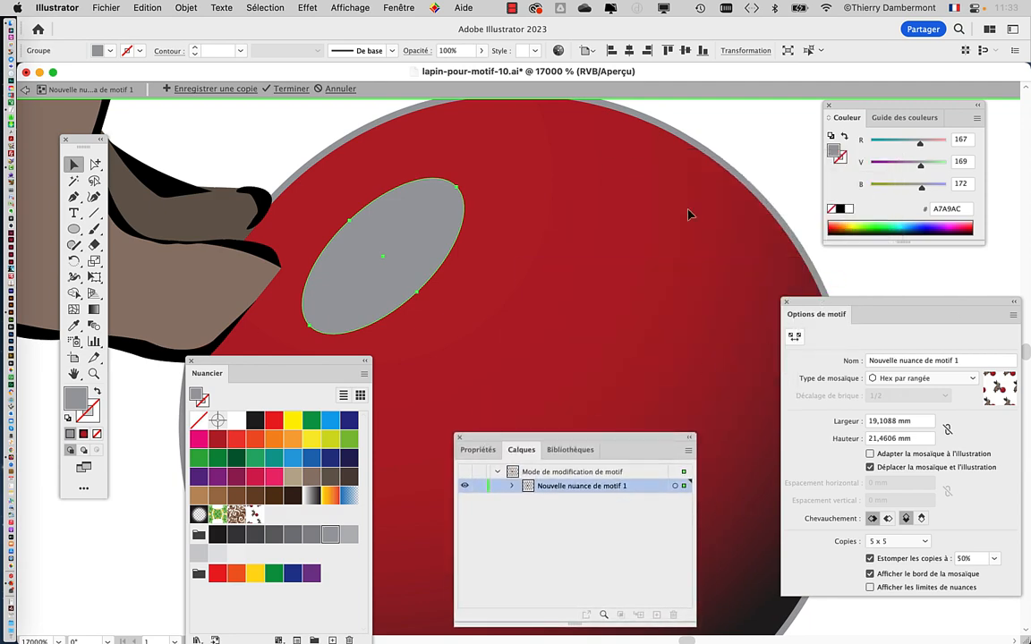
left_click(398, 8)
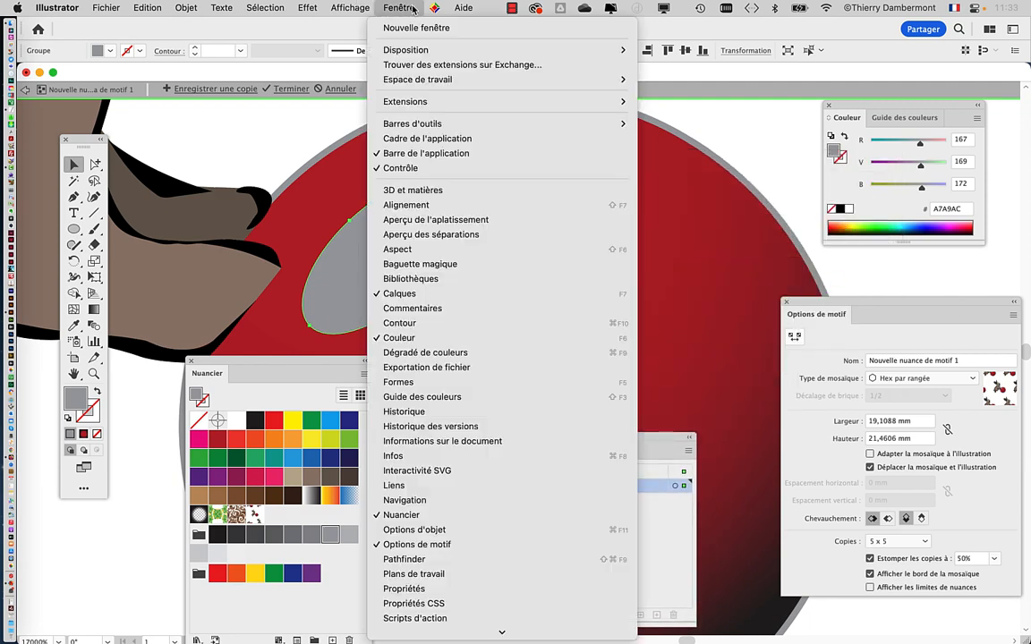
left_click(442, 355)
left_click_drag(590, 121, 555, 140)
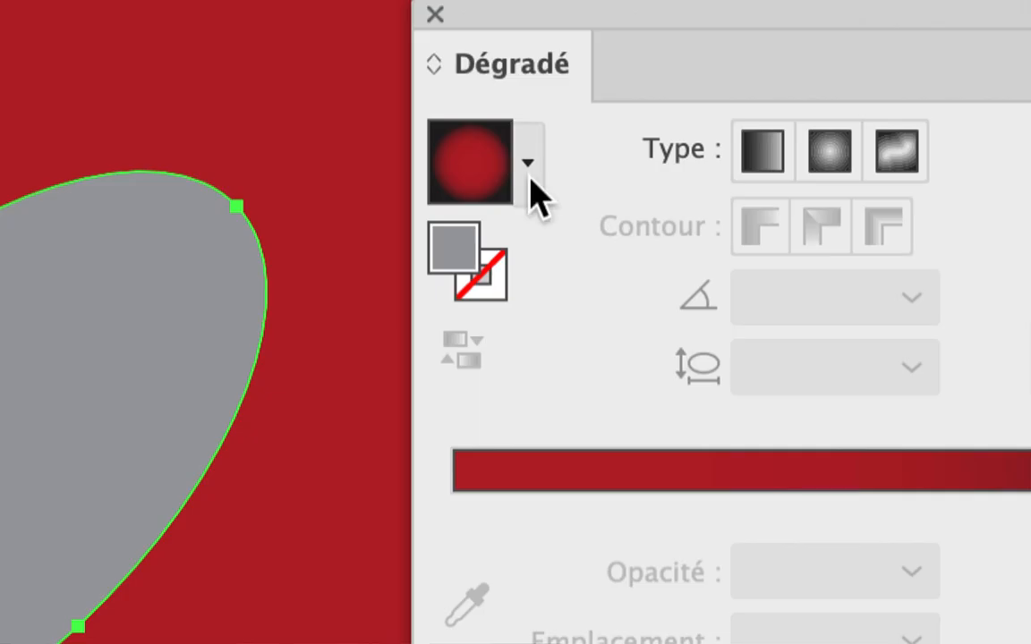
left_click(530, 179)
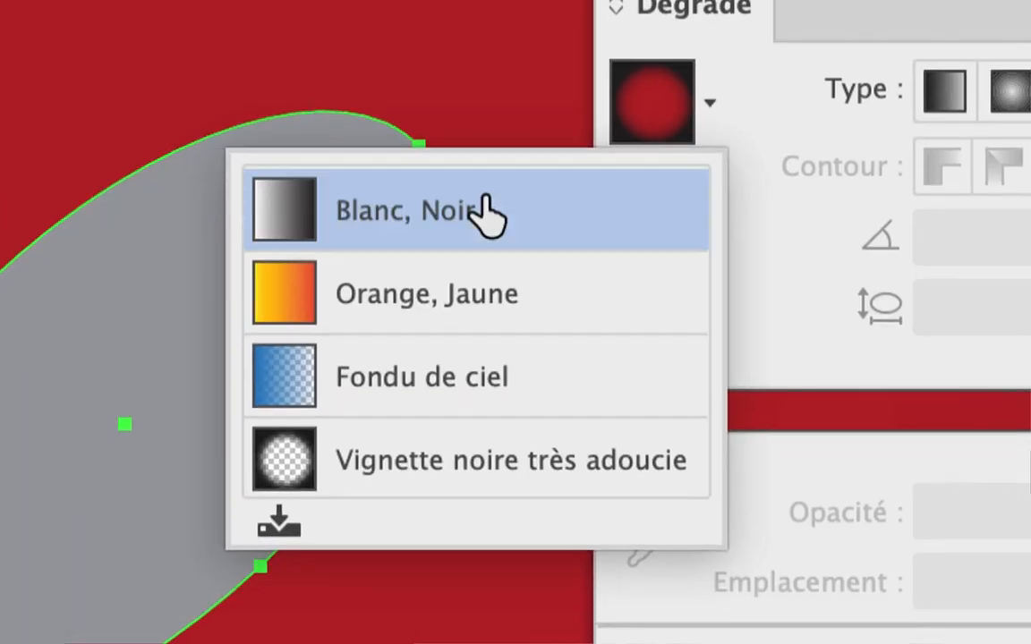
left_click(293, 276)
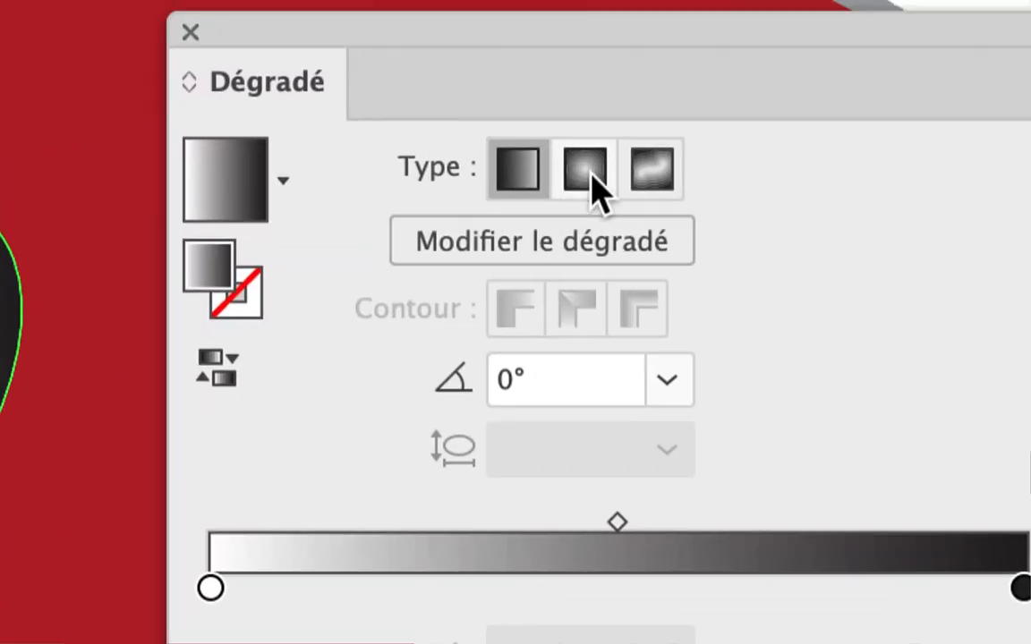
left_click(592, 184)
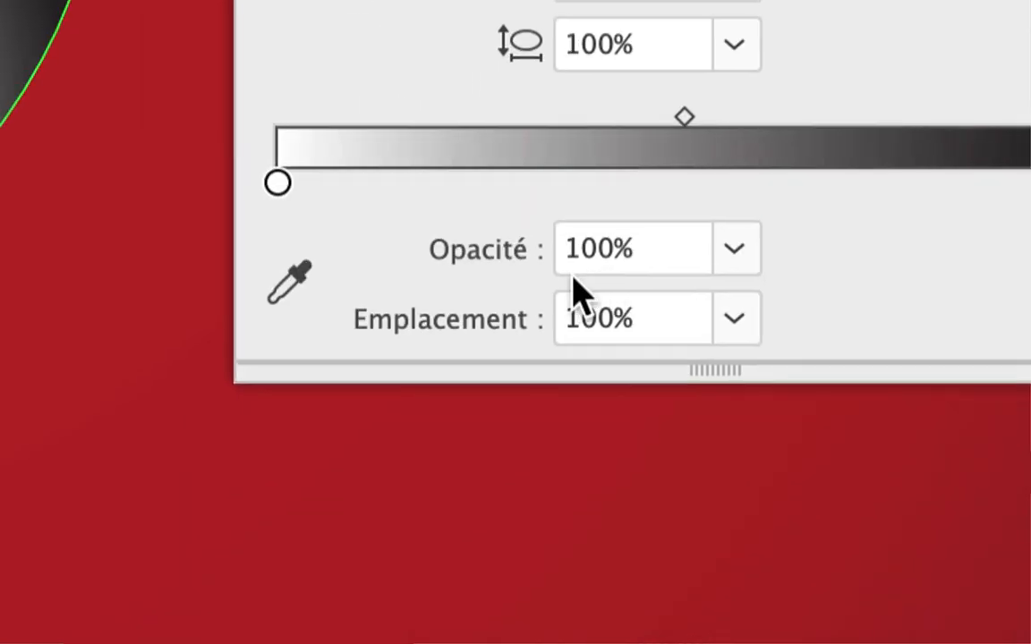
Step: Make the gradient's black outer stop white with 0% opacity and move the gradient midpoint to about 55%
left_click(319, 323)
left_click(619, 326)
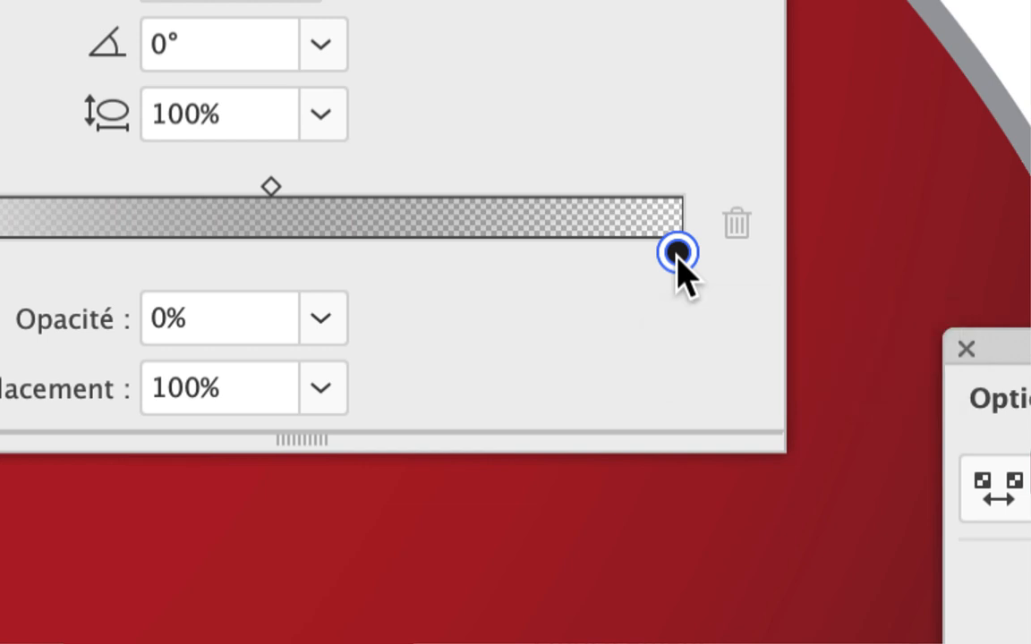
double_click(678, 254)
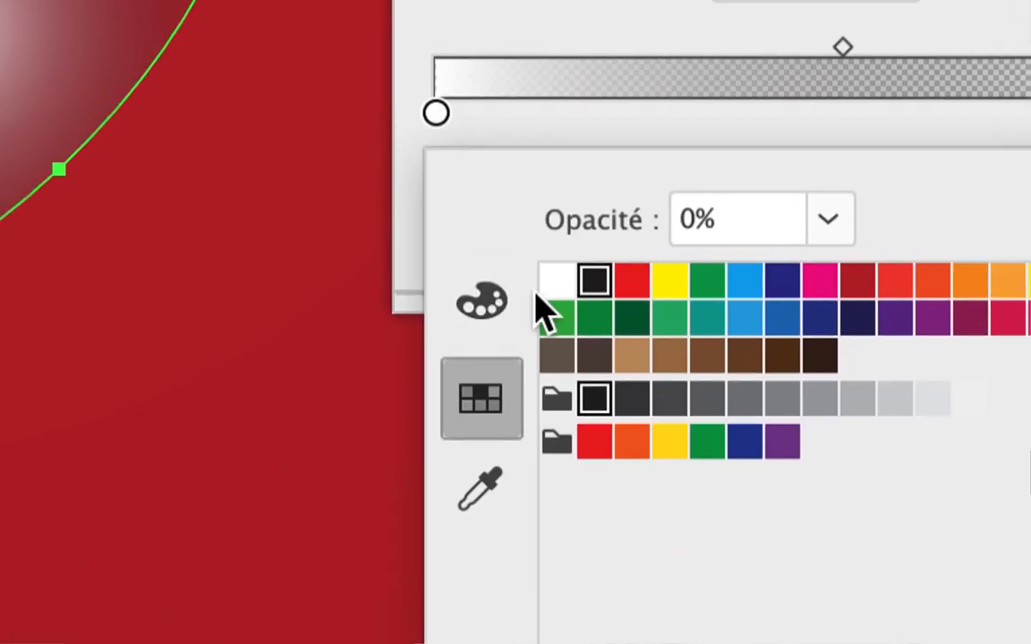
left_click(534, 288)
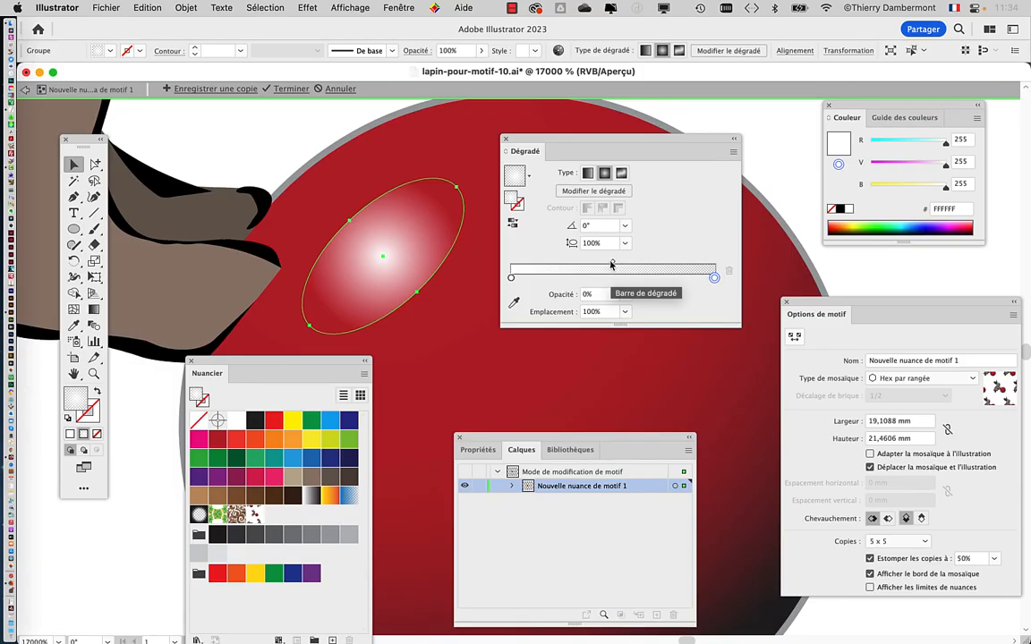
left_click(598, 264)
left_click_drag(601, 263, 587, 262)
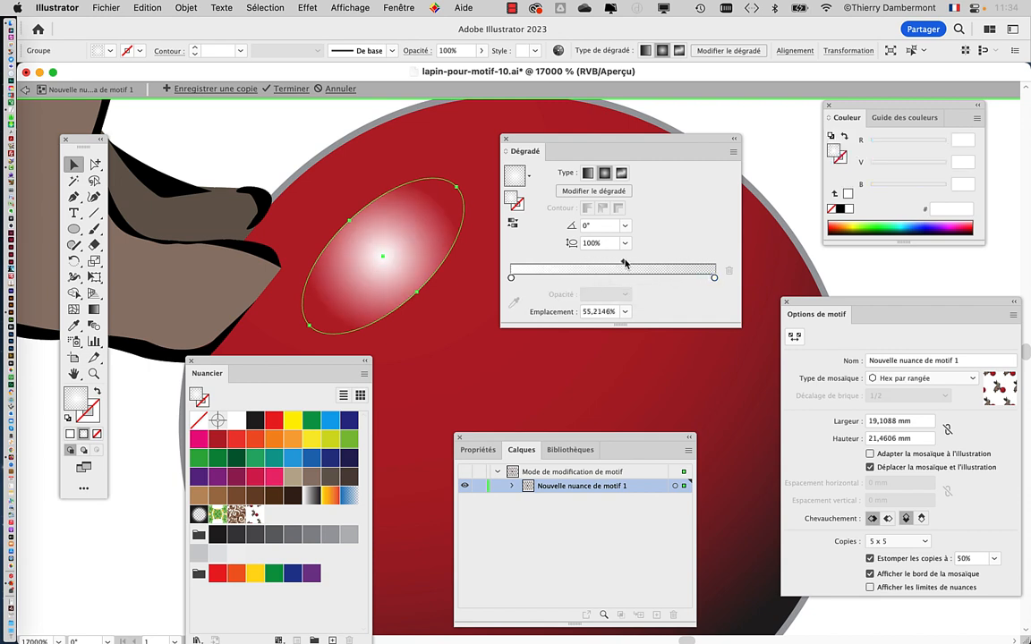
Step: Redraw the ellipse's radial gradient from its upper centre toward its lower-right edge at about -23°, and deselect the ellipse
left_click(93, 310)
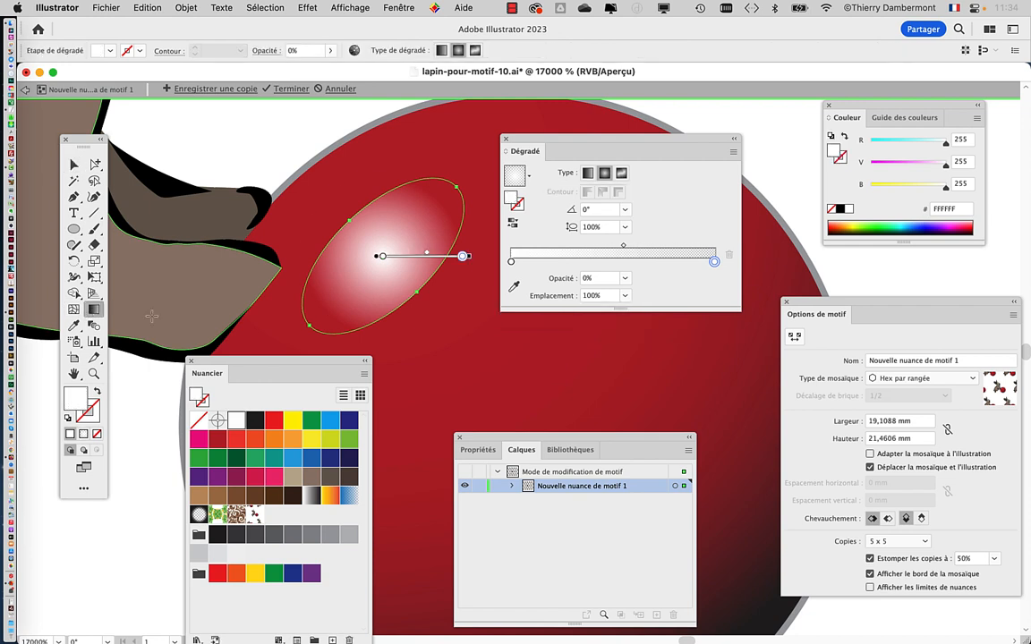
mouse_move(388, 242)
left_mouse_down()
mouse_move(437, 274)
mouse_move(464, 266)
mouse_move(445, 267)
mouse_move(432, 242)
mouse_move(437, 262)
mouse_move(455, 270)
left_mouse_up()
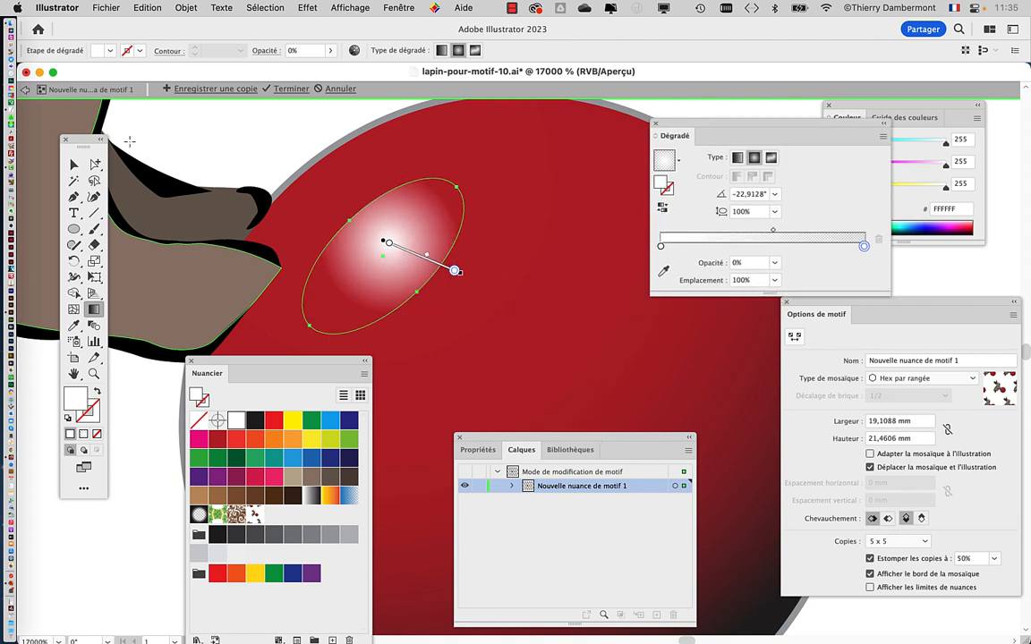
left_click(73, 164)
left_click(252, 137)
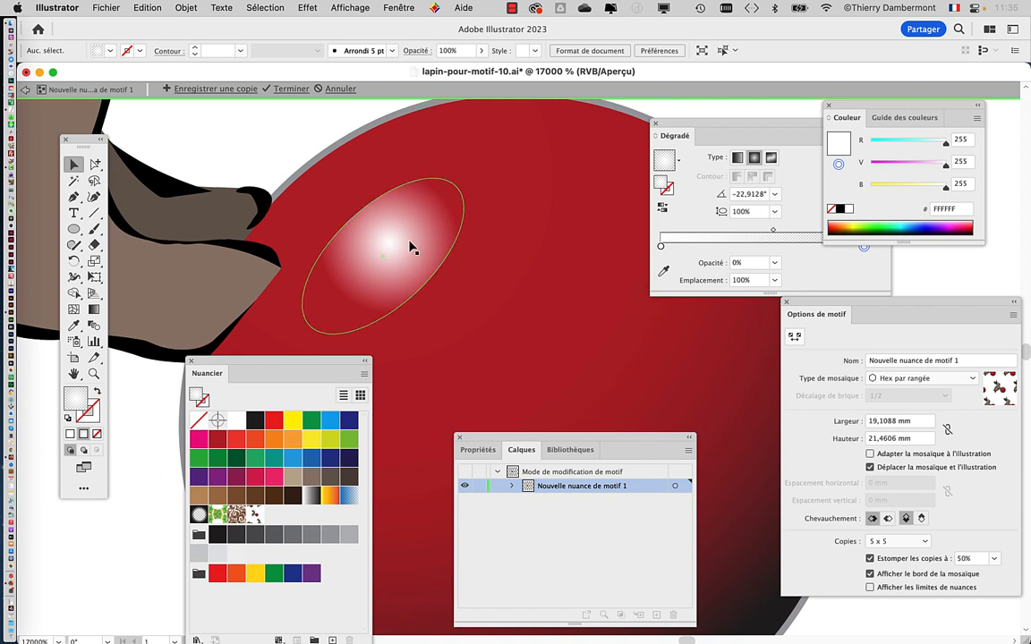
Step: Replace the elliptical highlight with a gradient-filled circle and move it to the ball's upper-left area beside the rabbit's paws
left_click(370, 230)
key("Delete")
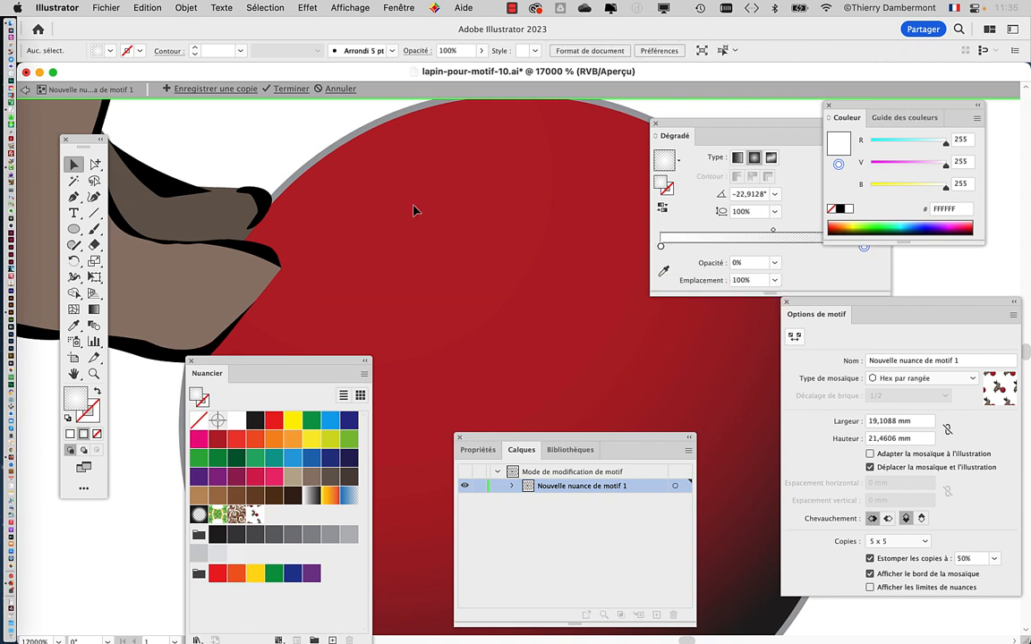
left_click(73, 229)
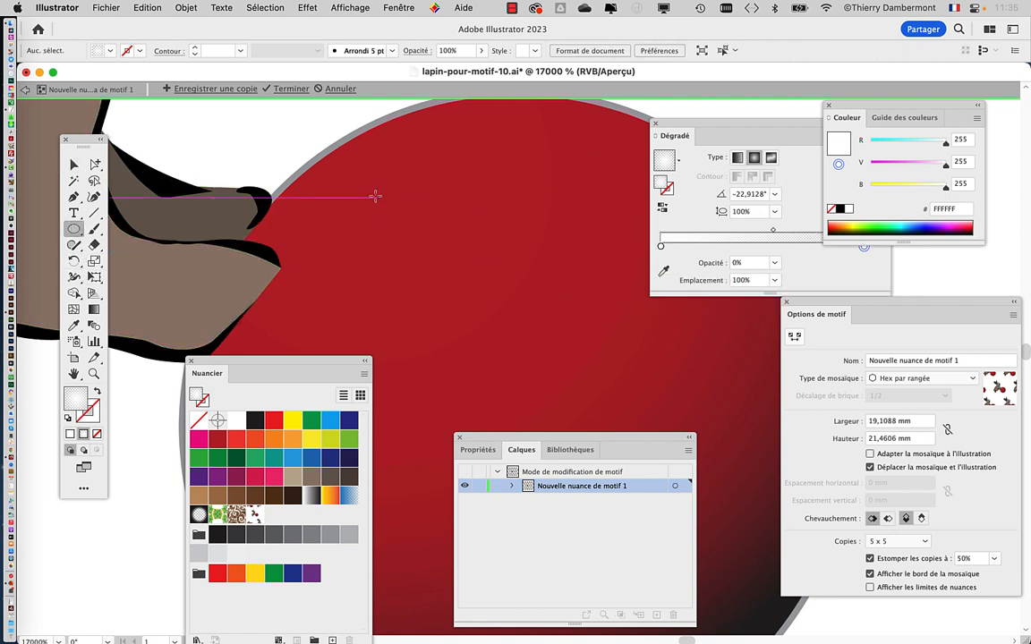
left_click_drag(353, 193, 565, 340)
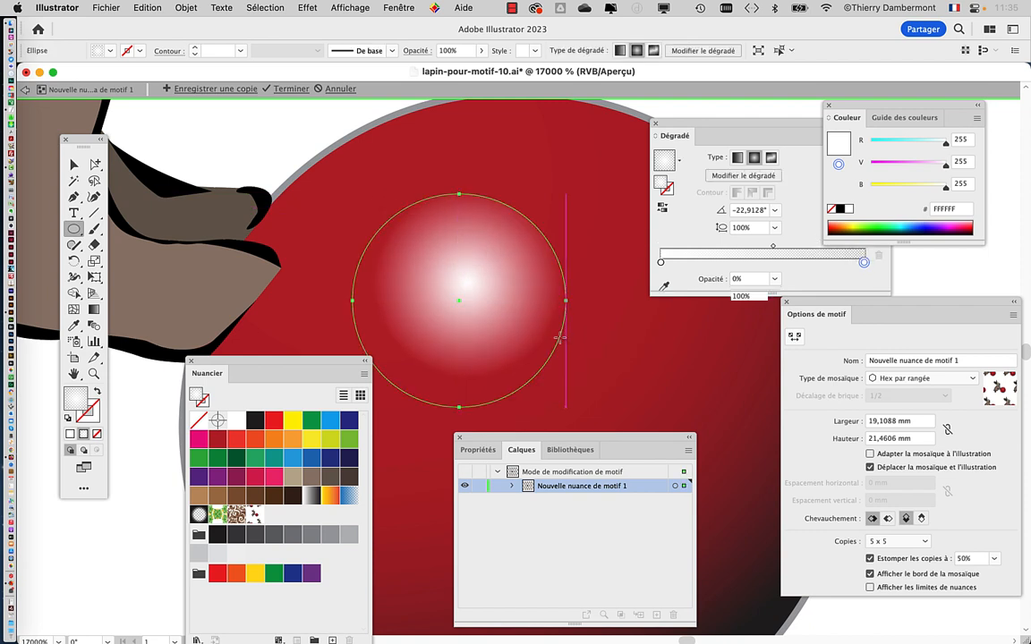
left_click(73, 164)
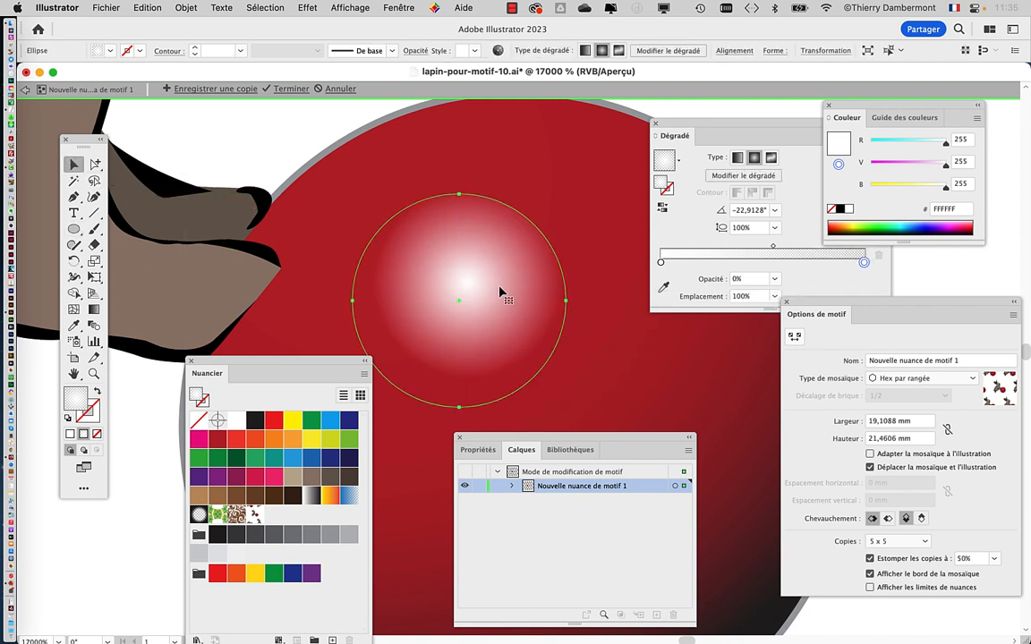
left_click_drag(498, 288, 421, 283)
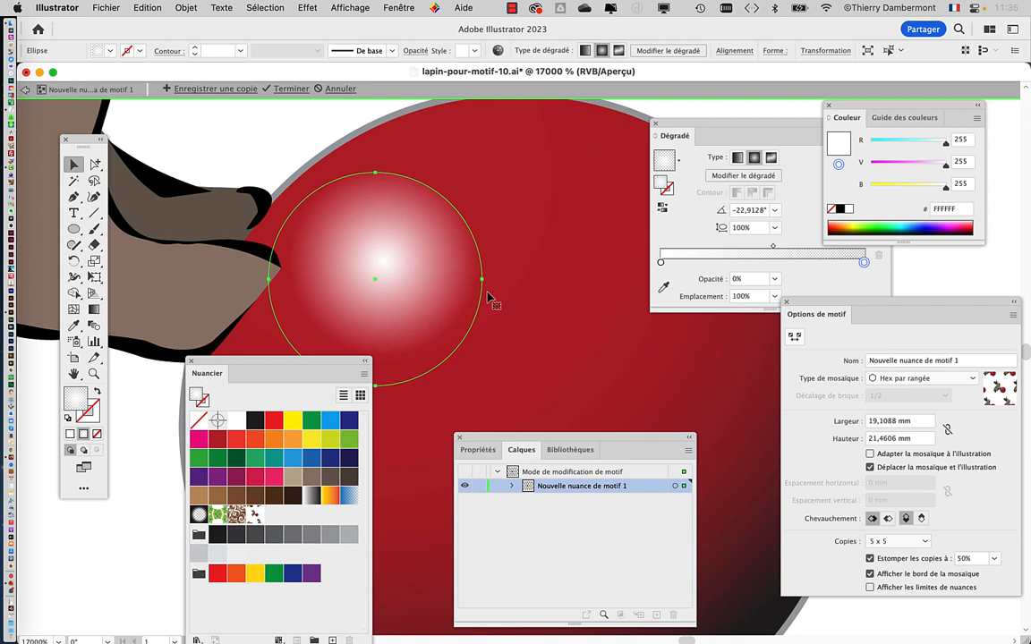
Step: Redraw the circle's radial gradient toward the lower right at about -27.5° and bring its midpoint closer to the white centre
left_click(95, 309)
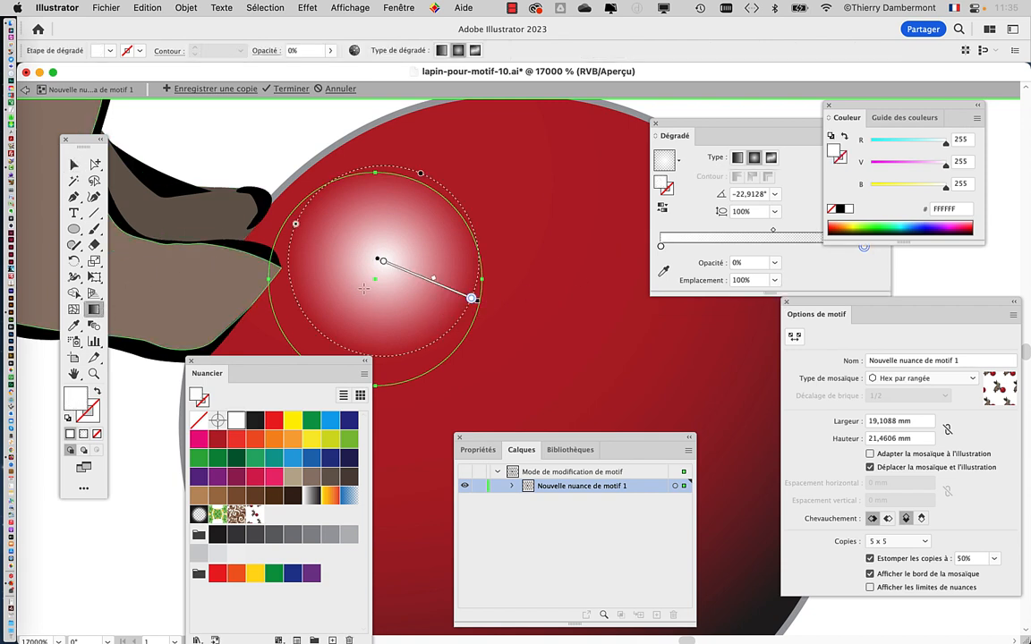
left_click_drag(360, 282, 442, 324)
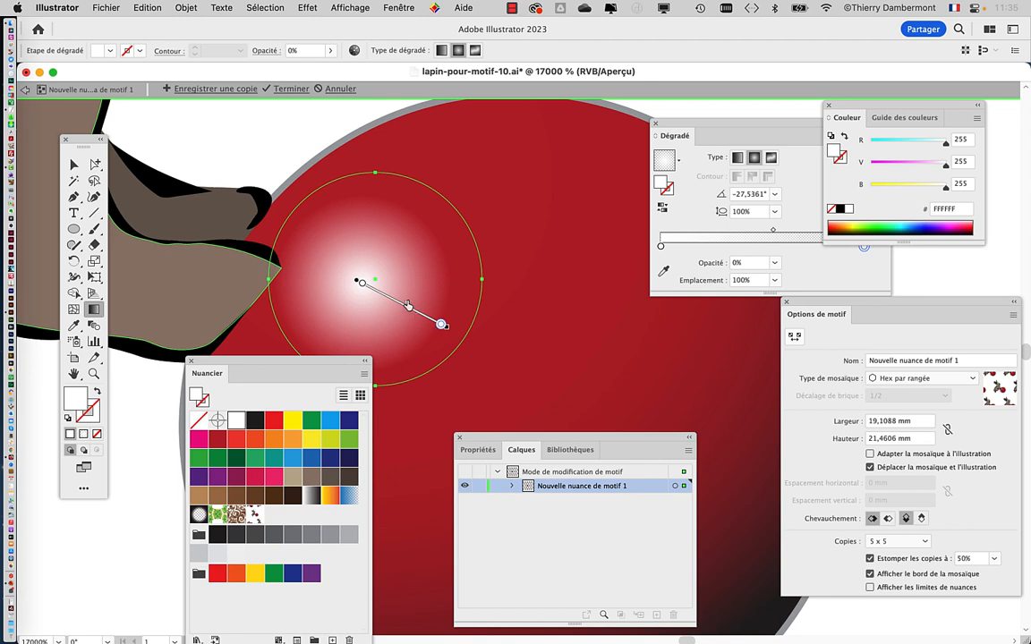
mouse_move(386, 295)
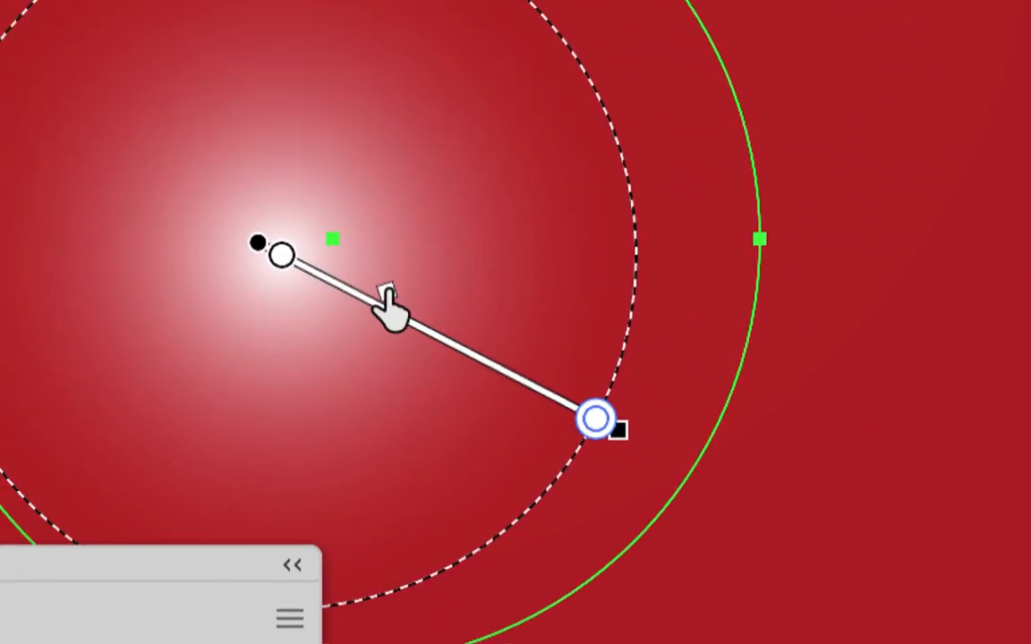
mouse_move(388, 290)
left_mouse_down()
mouse_move(441, 327)
mouse_move(364, 277)
left_mouse_up()
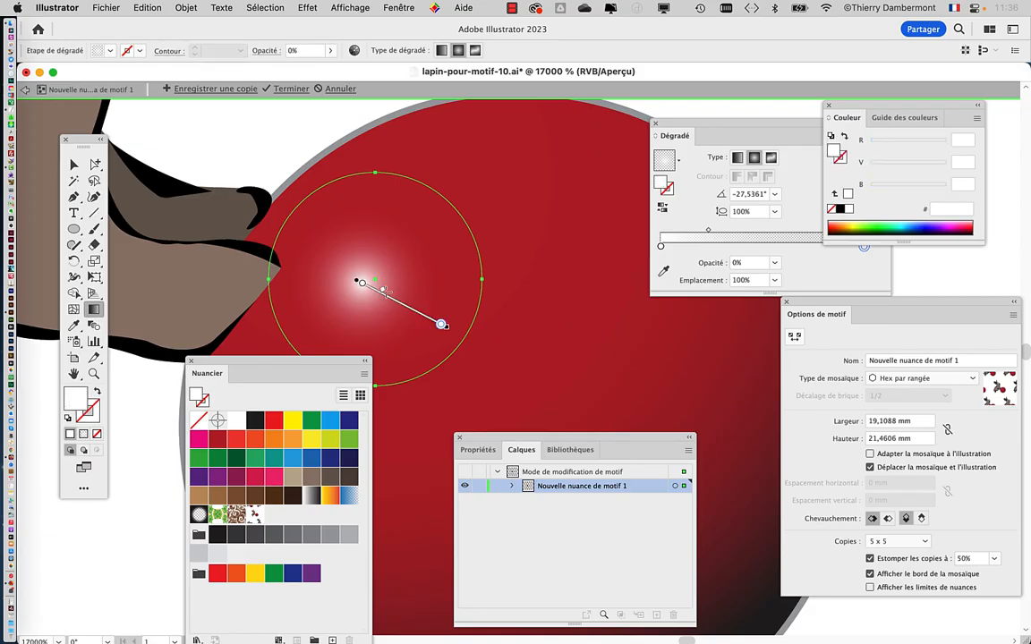
Step: Deselect the highlight circle and draw a thin, wide ellipse filled with Noir just beneath the red ball
left_click(75, 165)
left_click(224, 152)
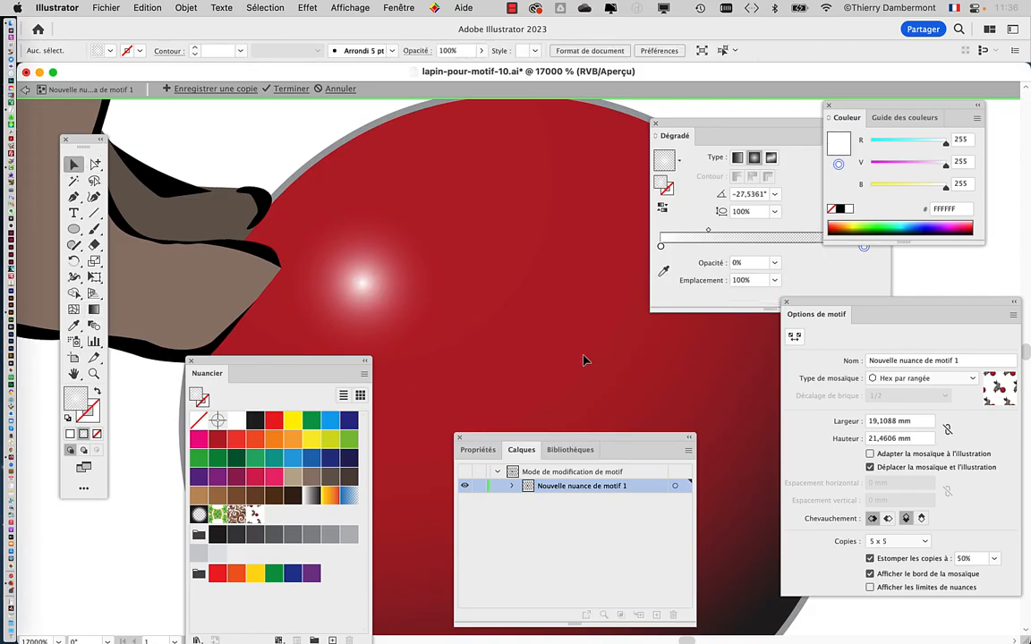
scroll(579, 337, "down", 2)
key("super+minus")
left_click_drag(501, 336, 393, 177)
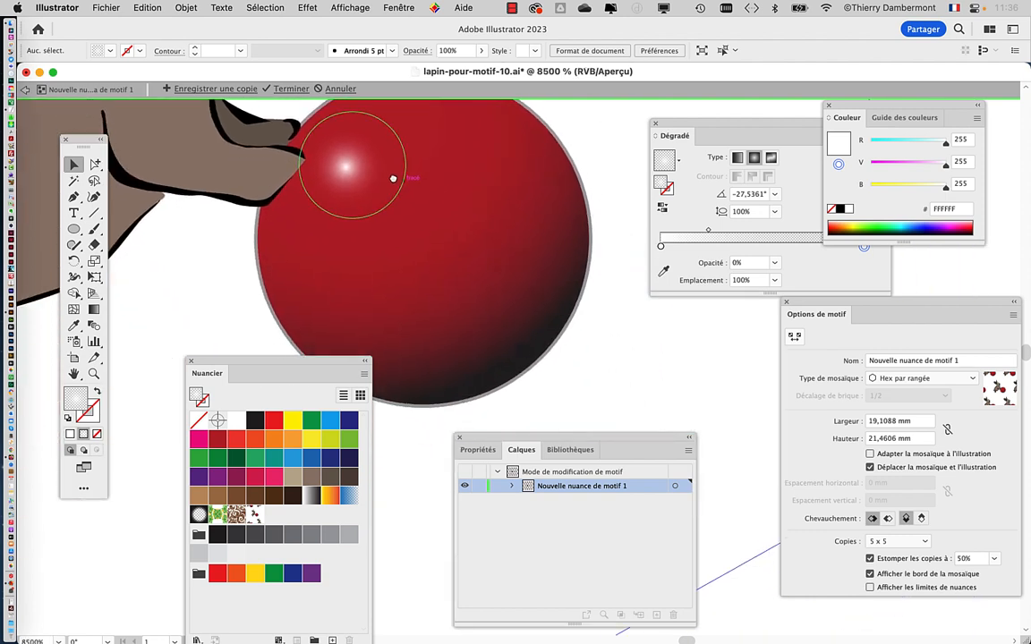
left_click_drag(470, 370, 505, 320)
left_click_drag(444, 329, 346, 272)
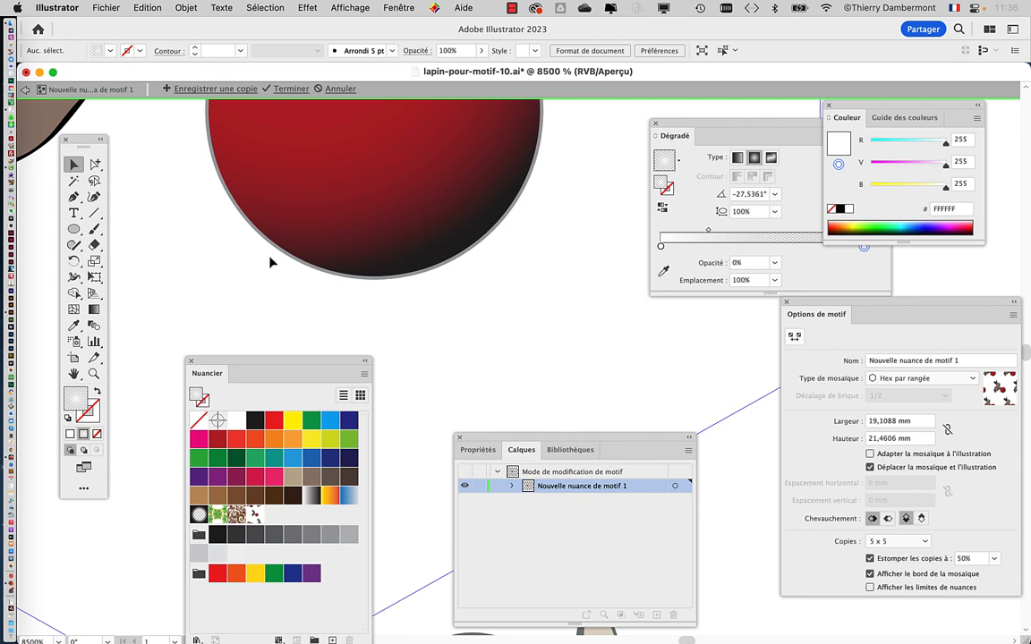
left_click(76, 229)
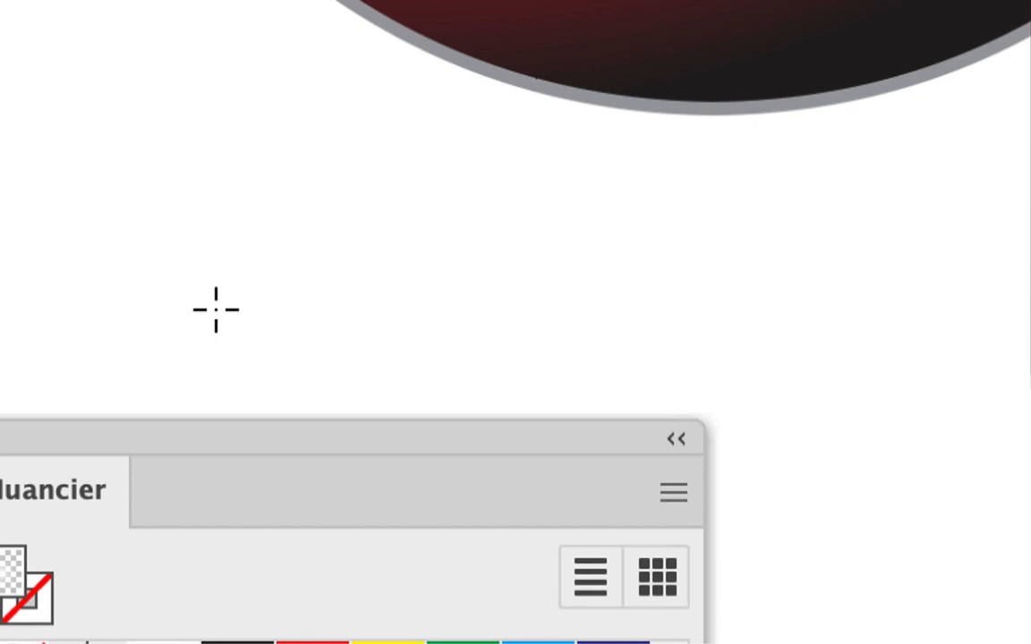
left_click_drag(250, 296, 385, 307)
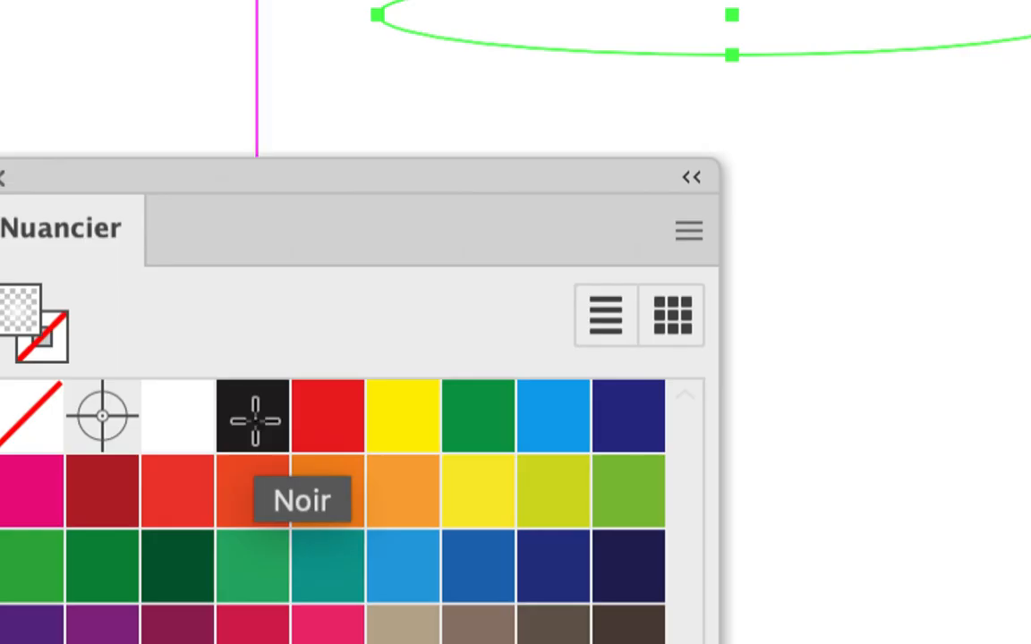
left_click(256, 423)
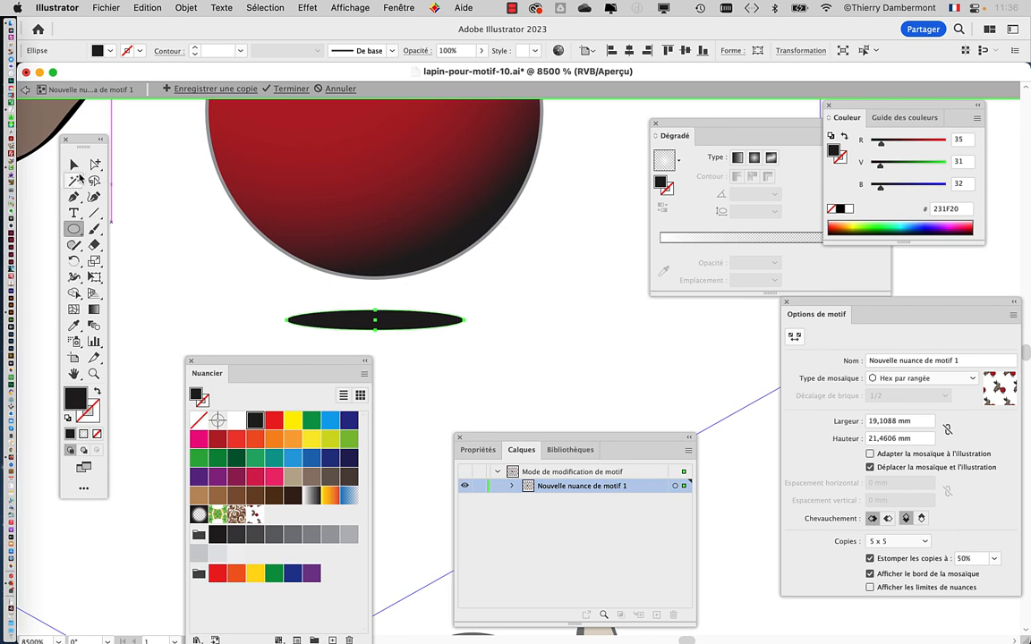
Step: Apply a Gaussian blur (Flou gaussien) with a radius of 1,065 pixels to the black ellipse
left_click(74, 166)
left_click_drag(486, 284, 445, 225)
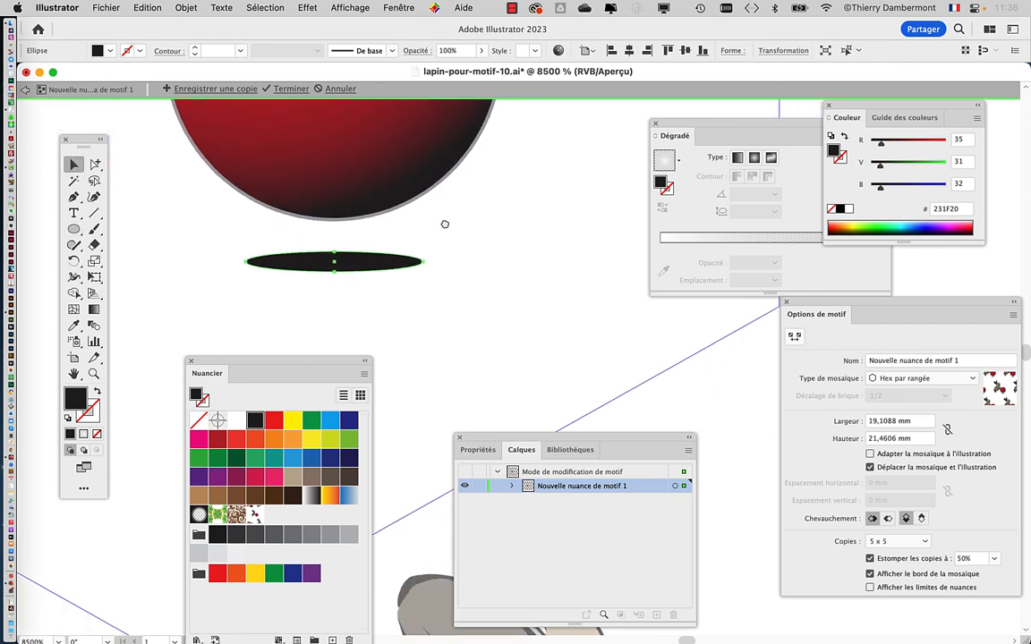
left_click(315, 7)
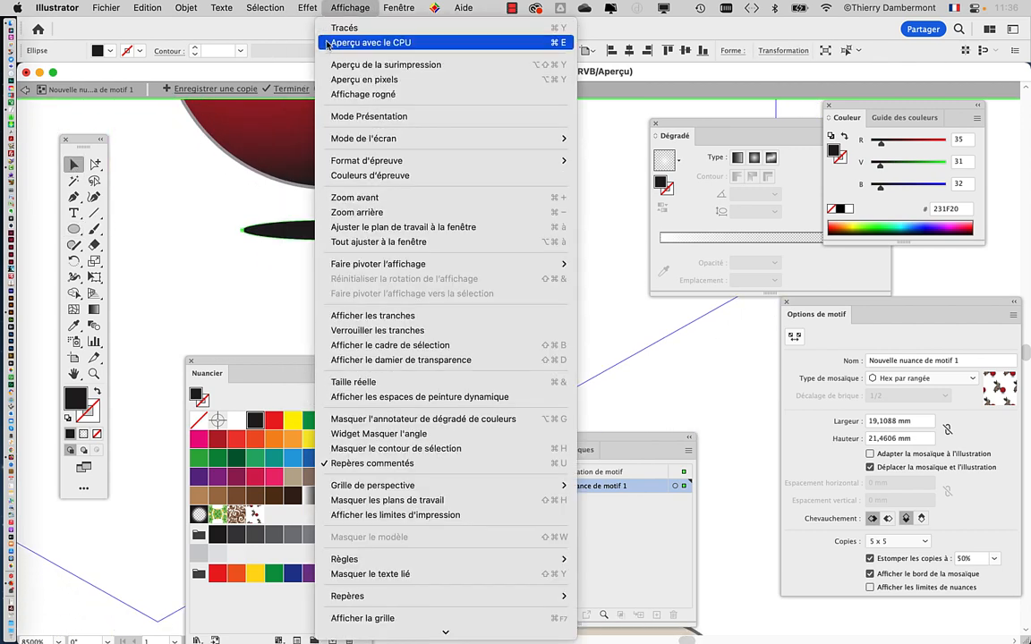
mouse_move(331, 207)
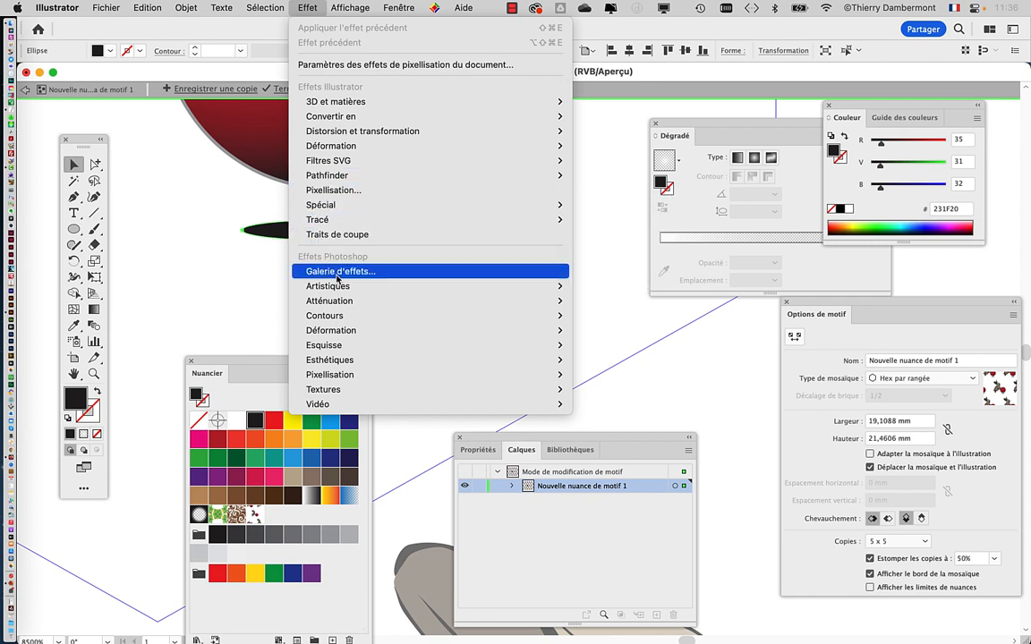
mouse_move(340, 305)
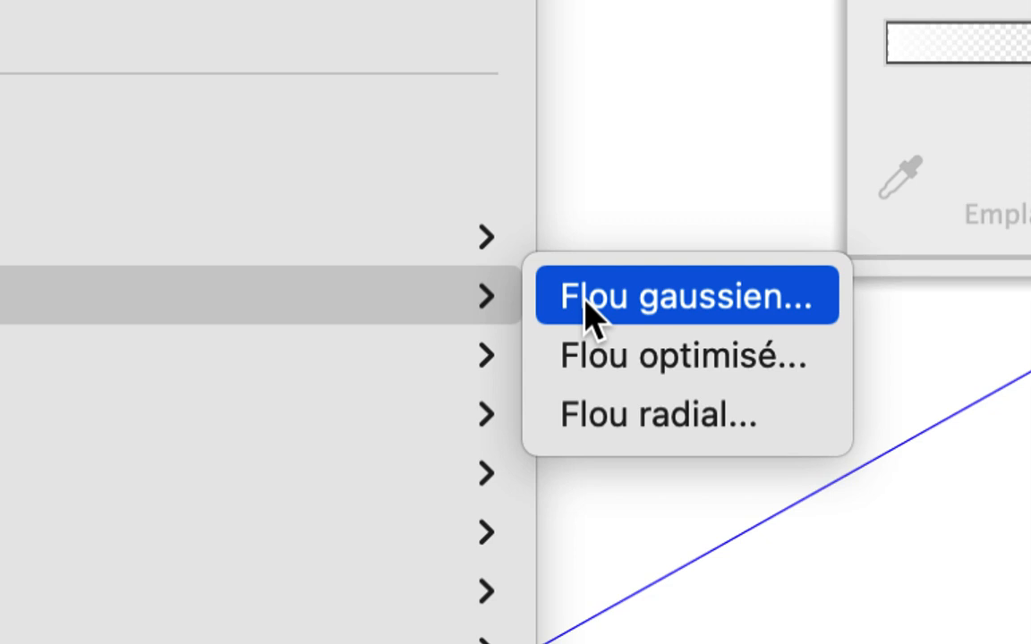
left_click(586, 309)
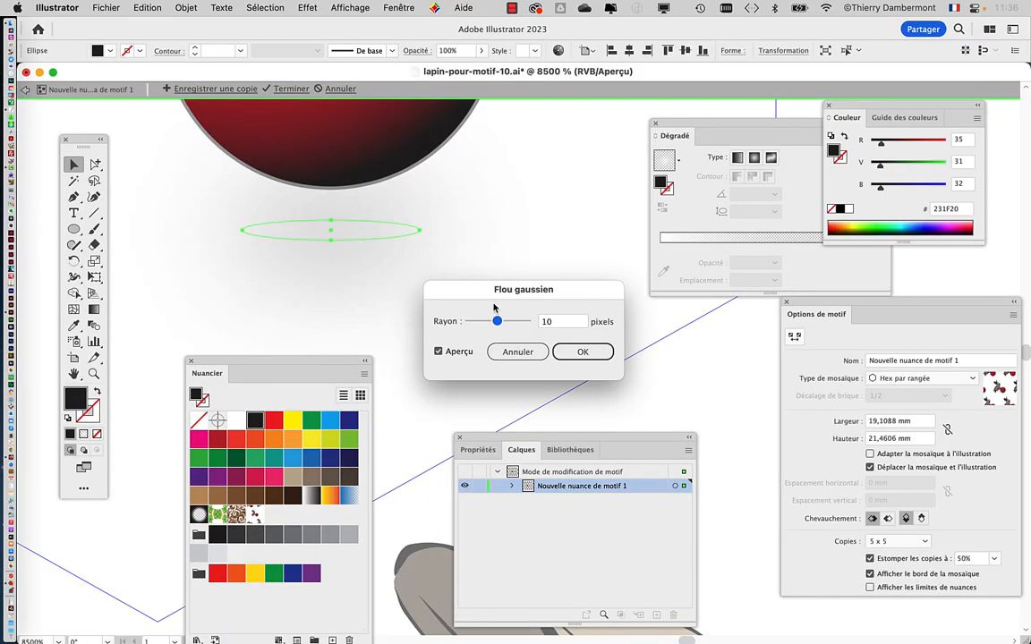
left_click_drag(497, 321, 472, 324)
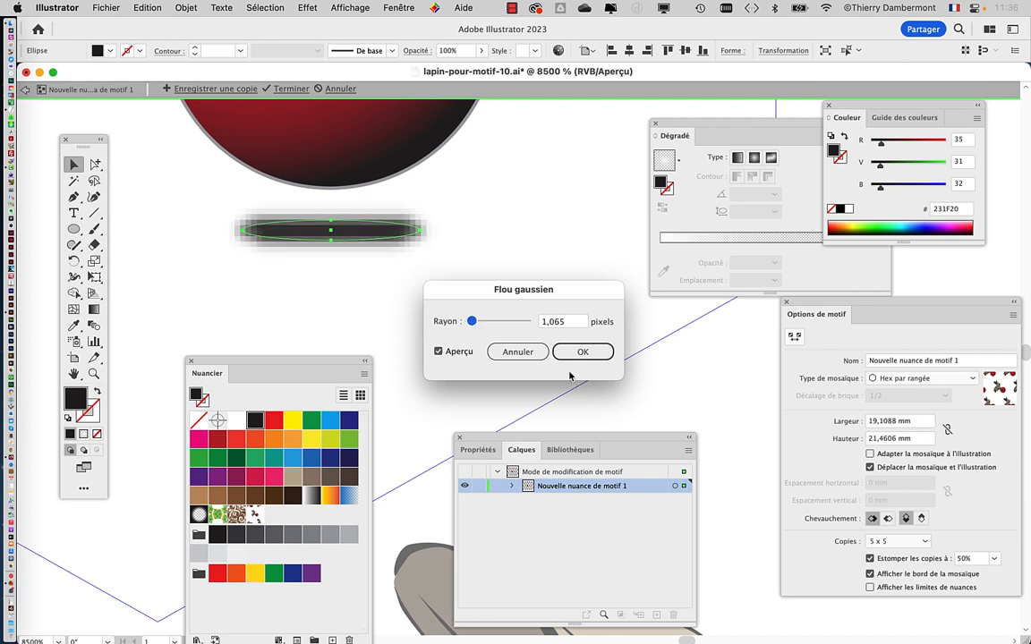
left_click(582, 352)
Step: Examine the blurred ellipse's edges up close and its appearance at the scale of the whole pattern
scroll(302, 242, "up", 1)
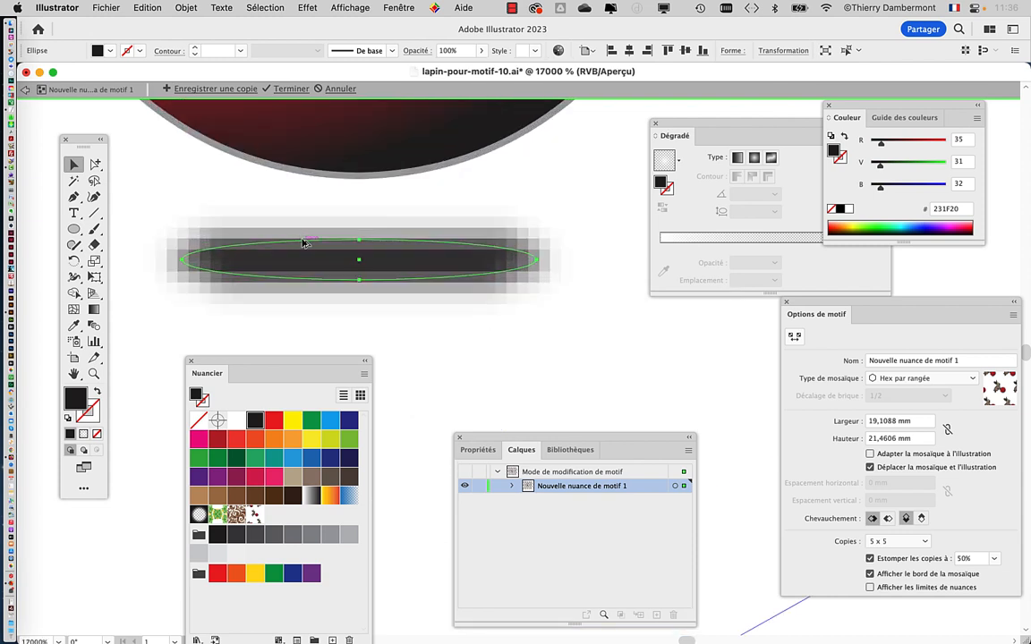
left_click_drag(79, 141, 57, 132)
left_click(134, 186)
left_click(250, 241)
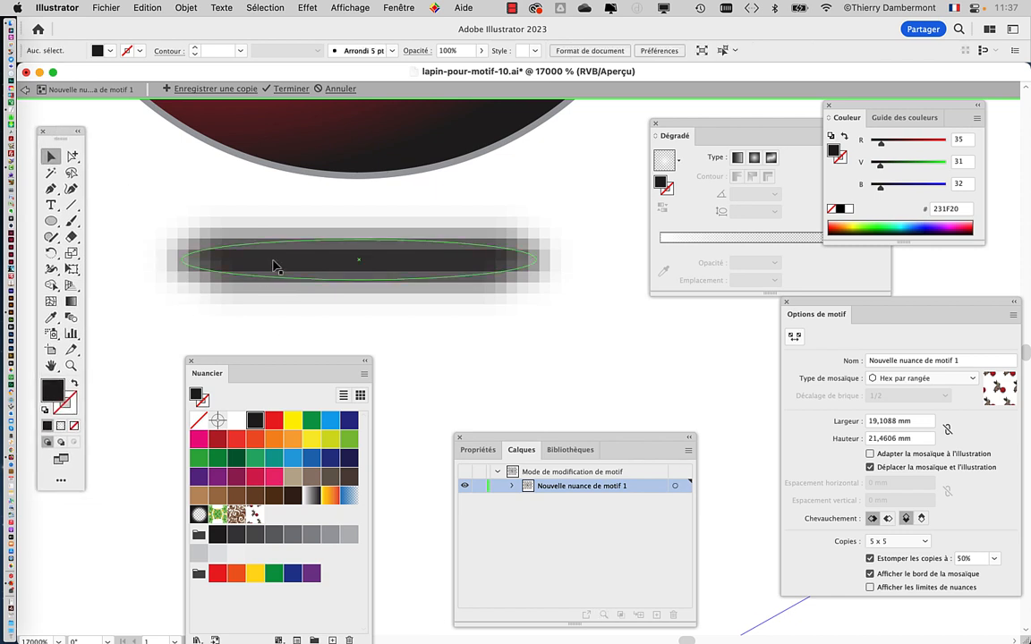
scroll(317, 286, "down", 3)
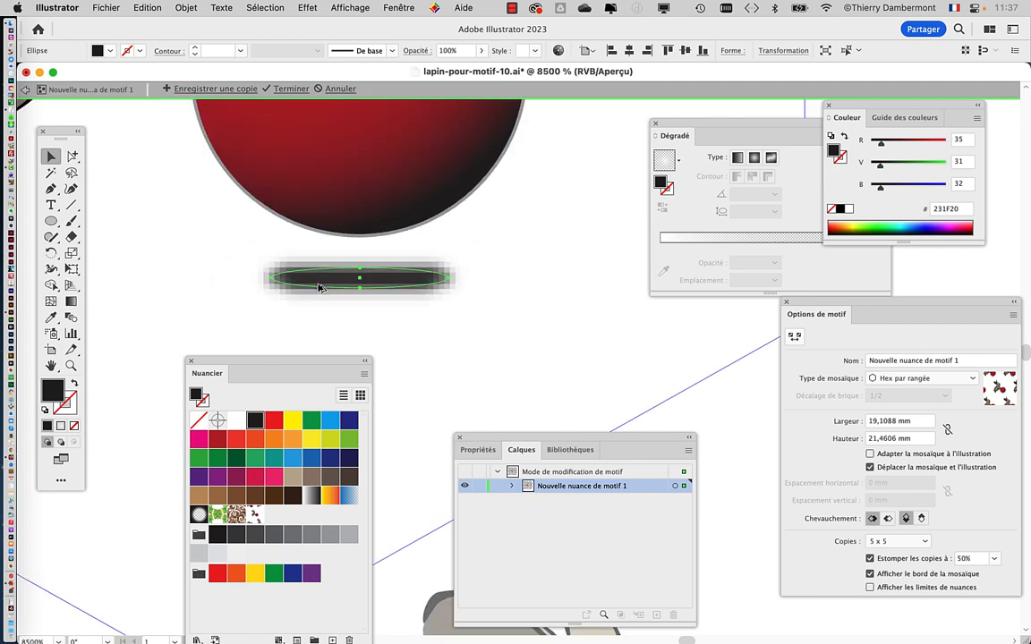
scroll(318, 285, "down", 10)
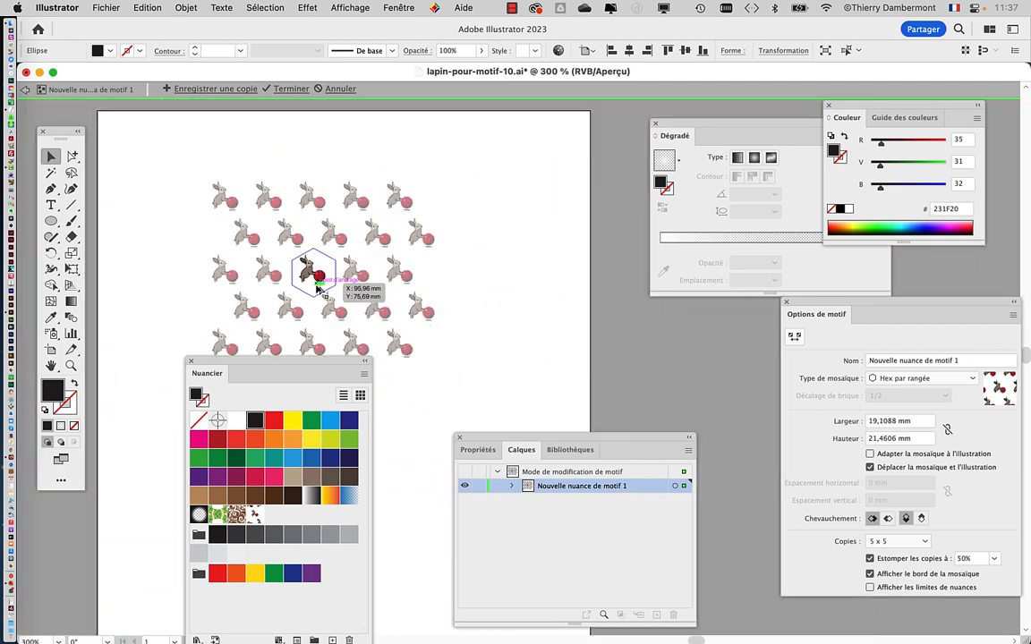
scroll(317, 286, "up", 15)
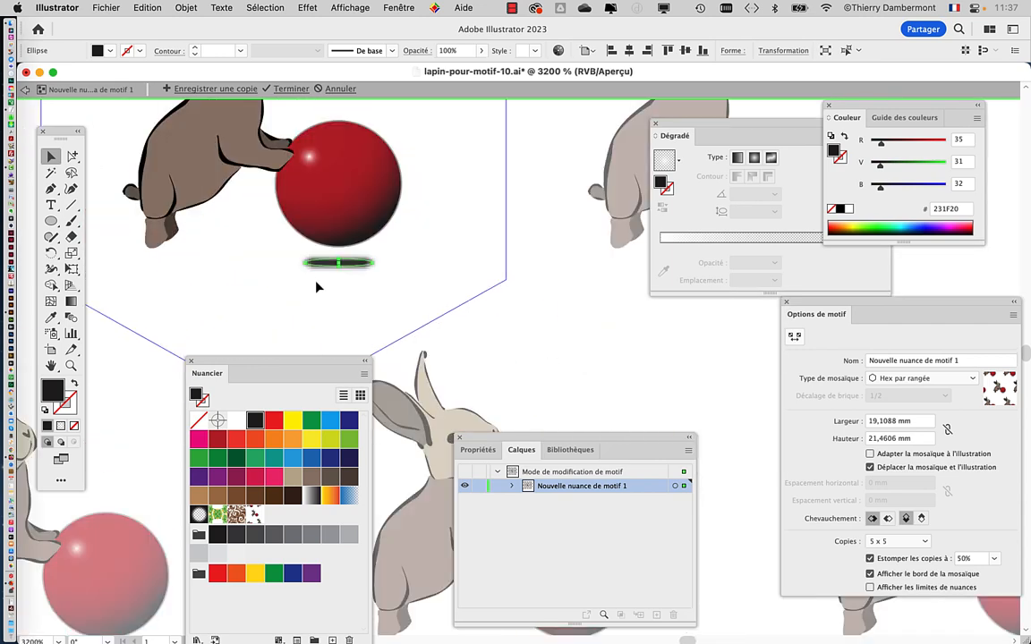
scroll(317, 250, "up", 2)
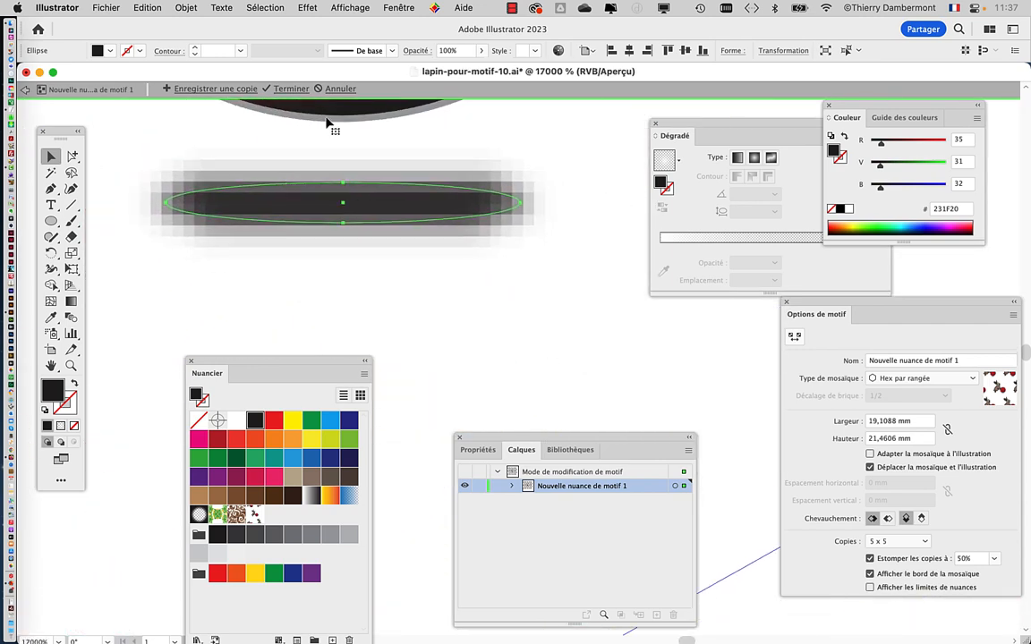
Step: Set the document raster effects resolution to a custom 1200 ppp and deselect the blurred ellipse
left_click(308, 7)
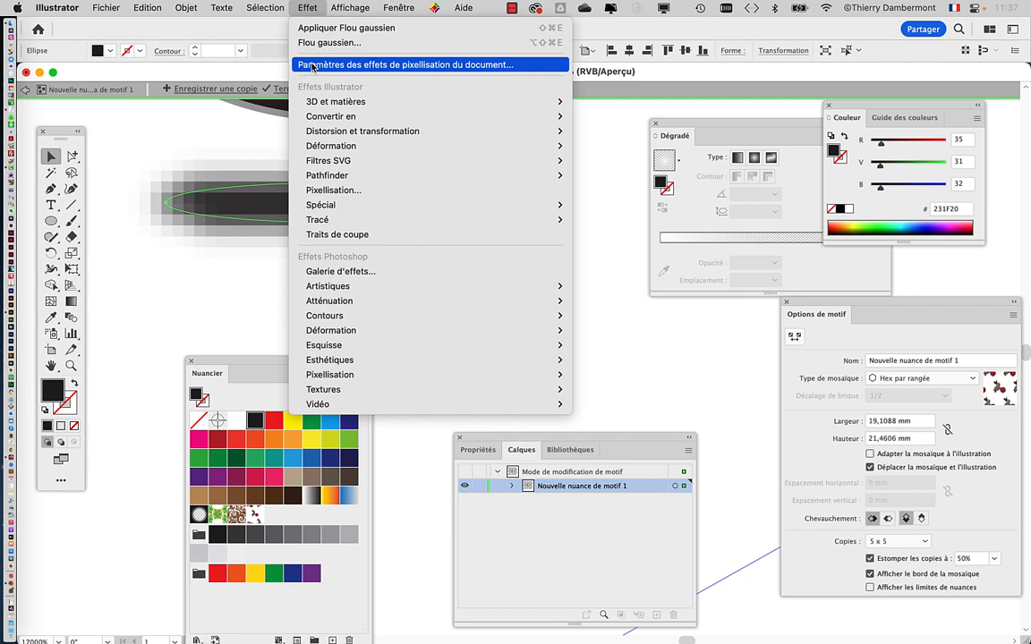
left_click(313, 67)
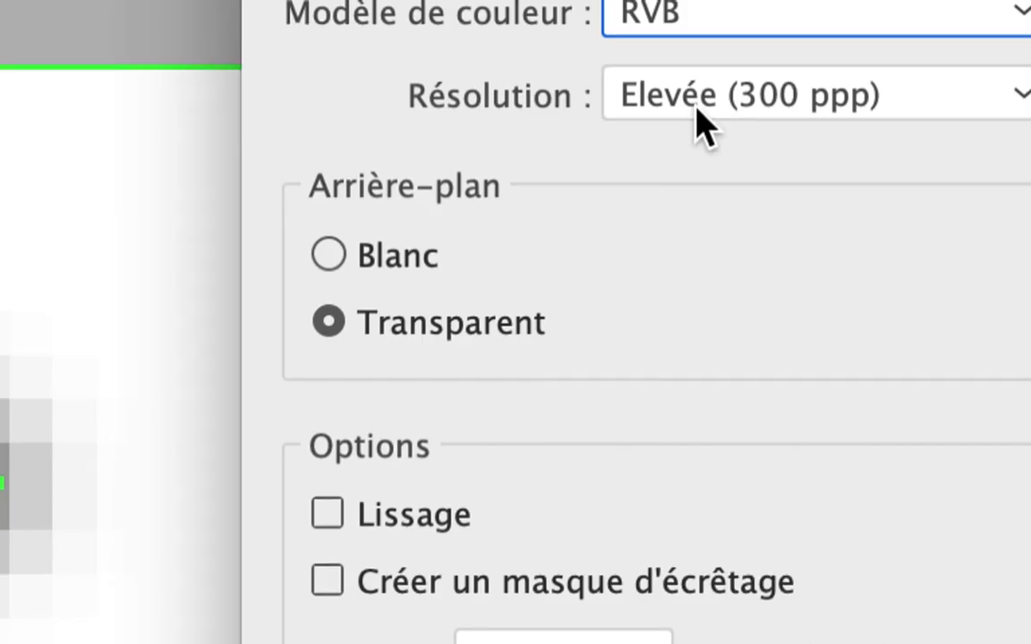
left_click(694, 109)
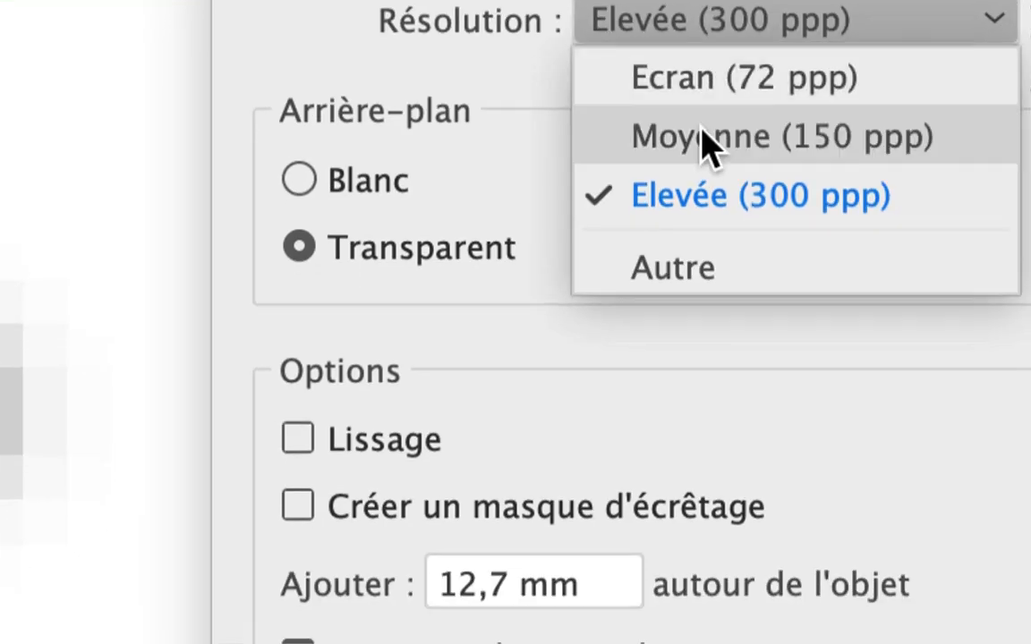
left_click(719, 268)
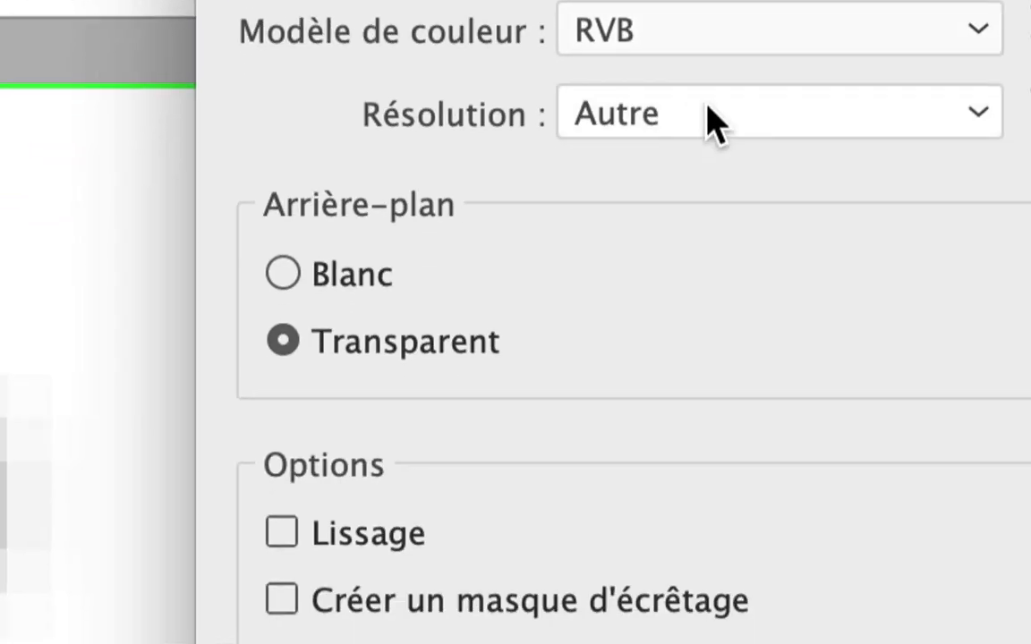
left_click_drag(795, 107, 741, 104)
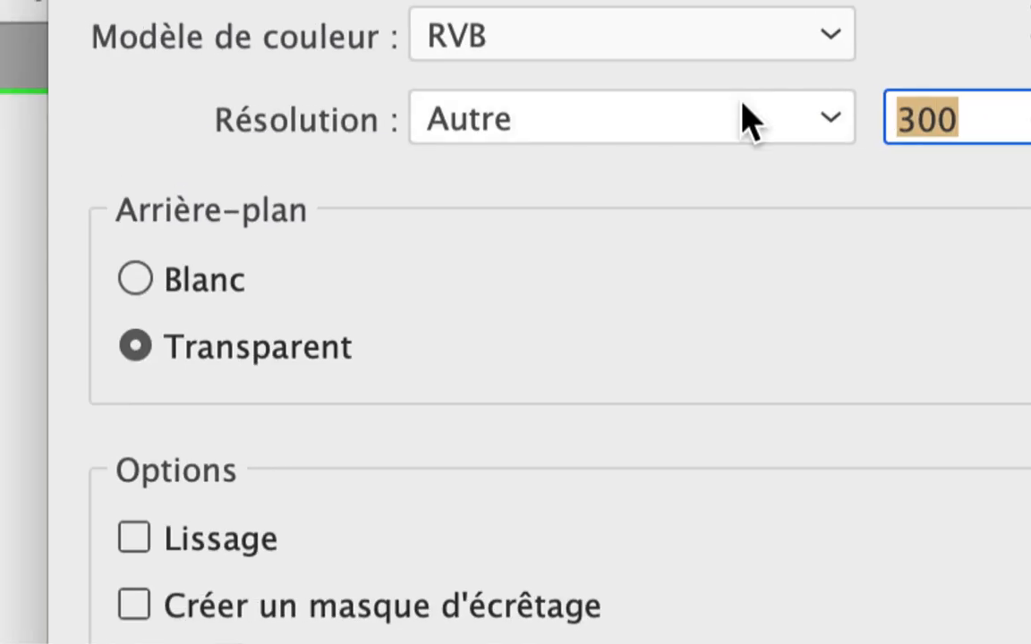
type("1200")
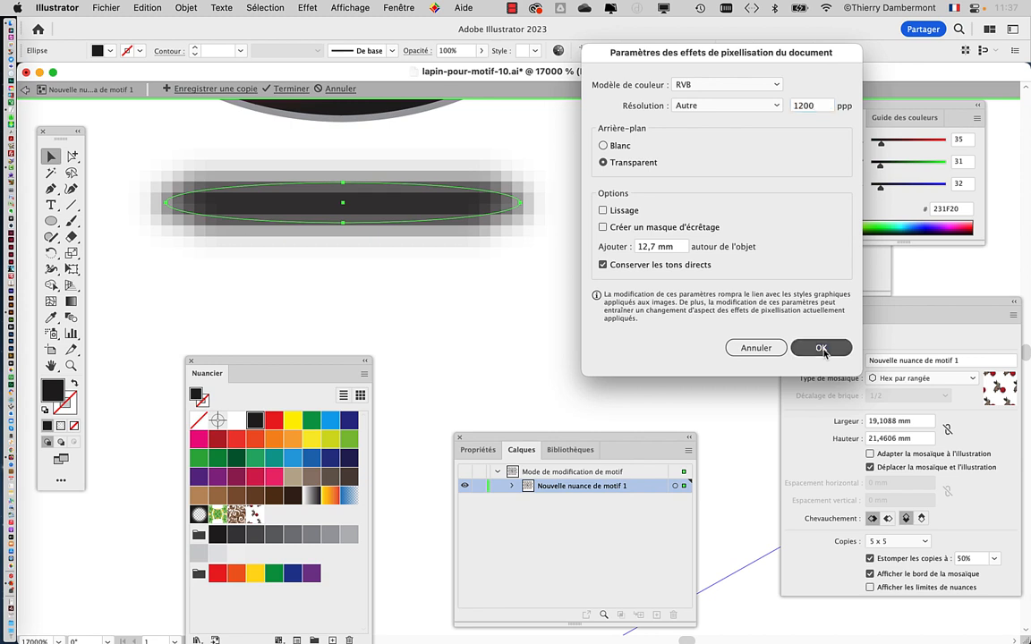
left_click(822, 348)
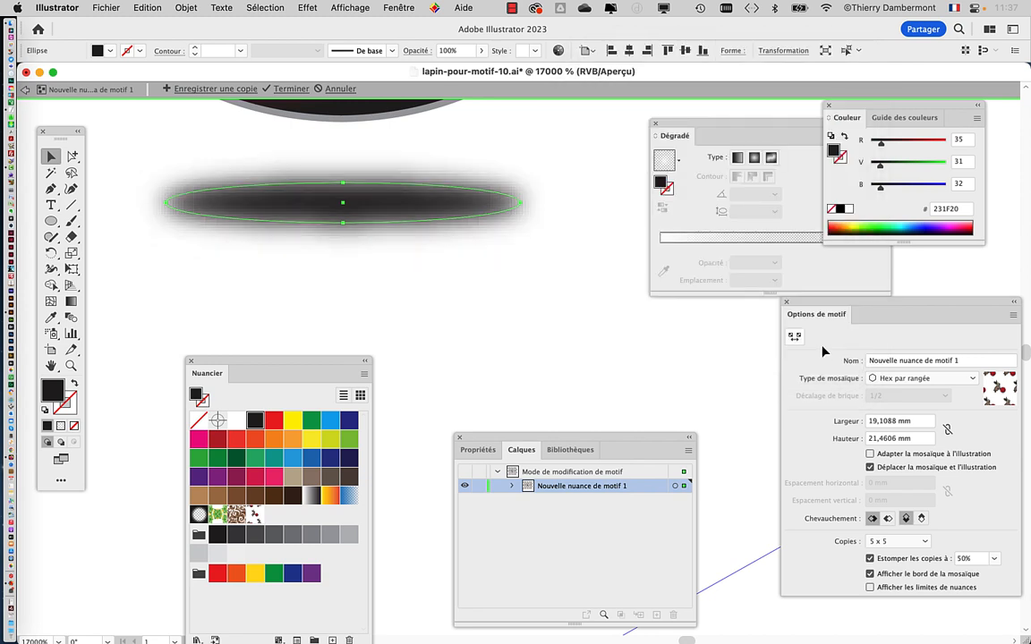
left_click(197, 264)
scroll(387, 291, "down", 2)
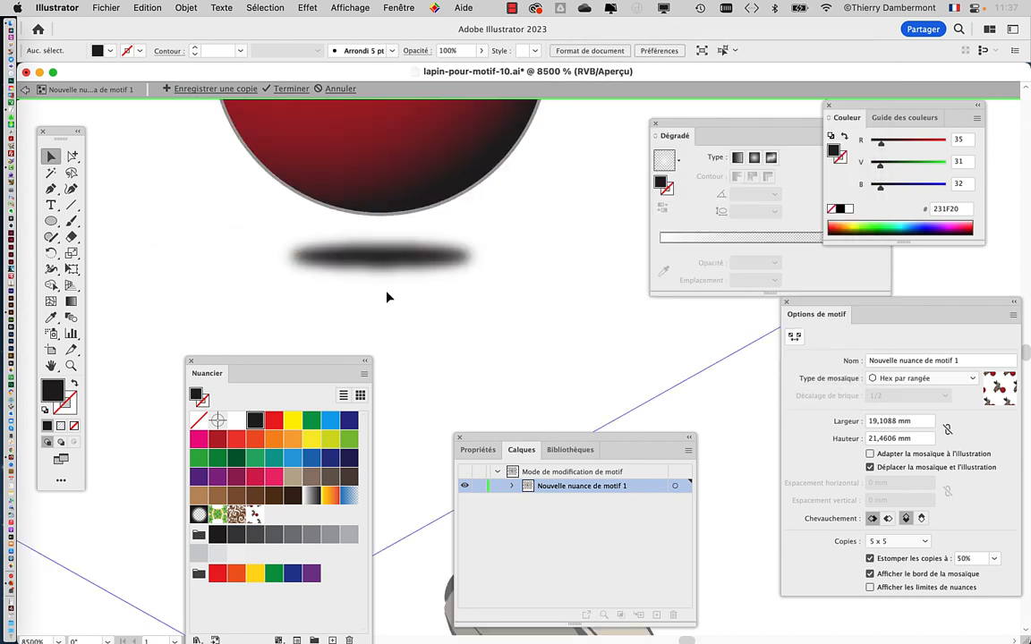
scroll(386, 295, "down", 1)
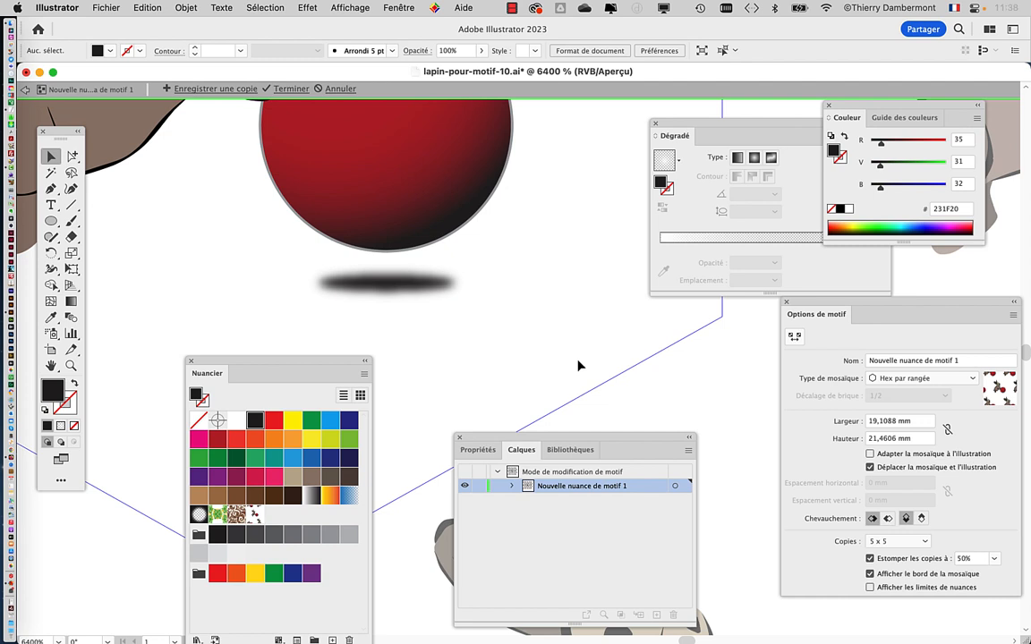
left_click(308, 8)
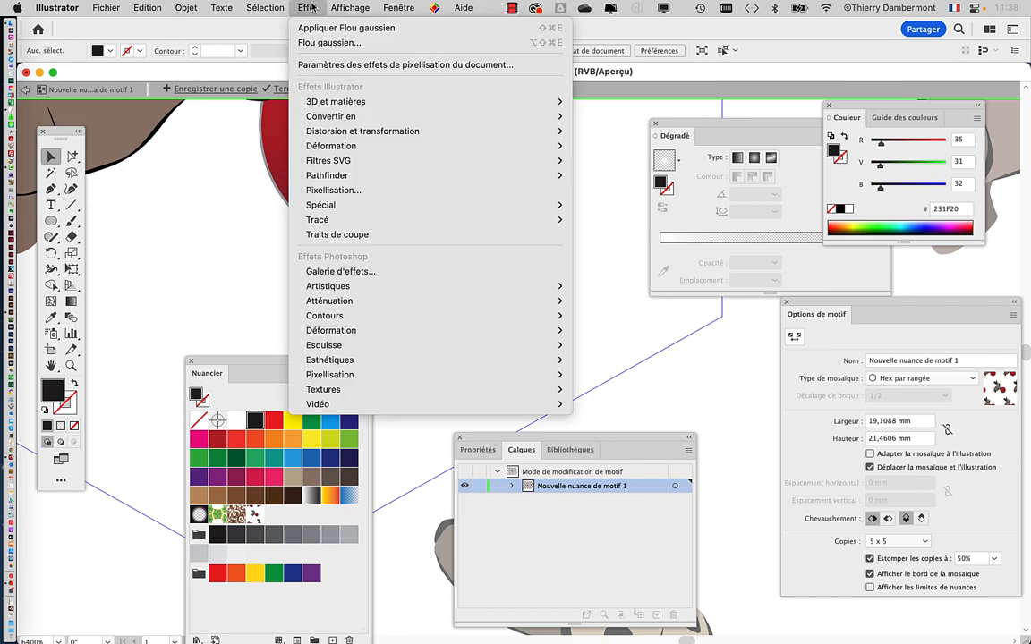
left_click(375, 64)
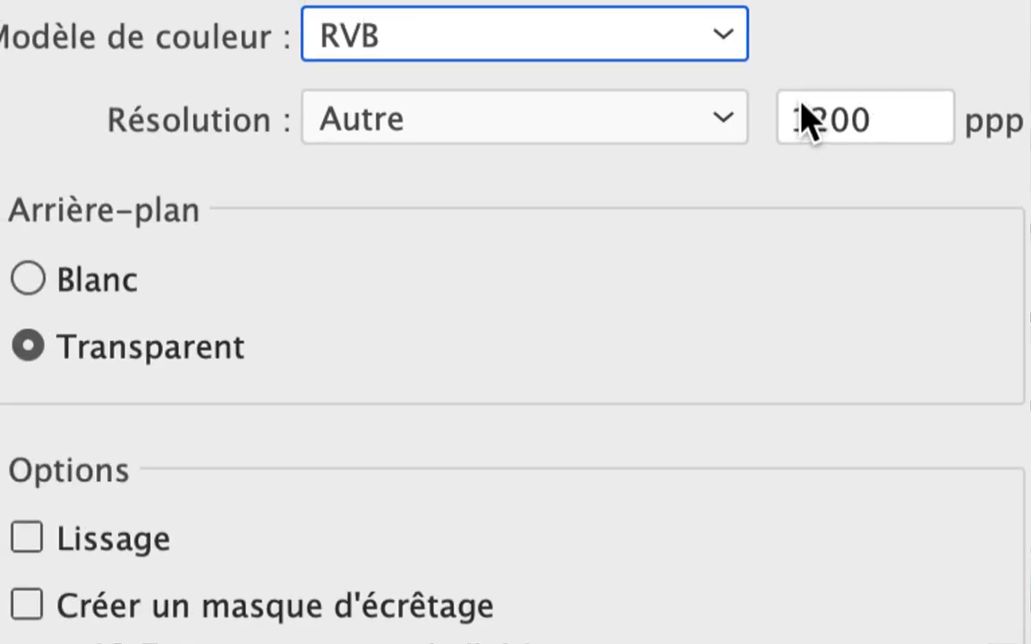
double_click(716, 98)
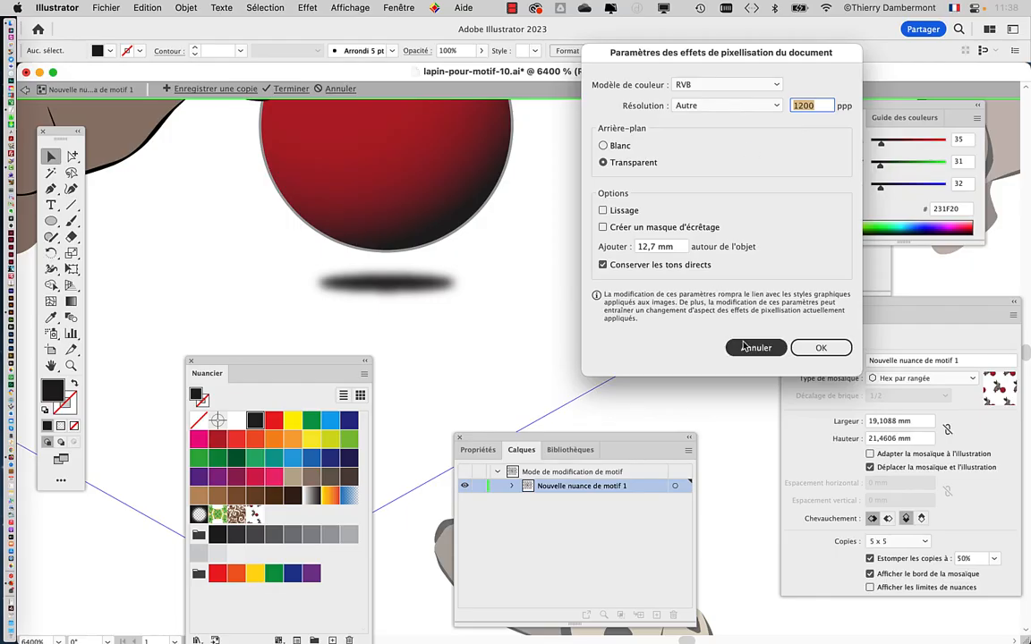
left_click(750, 348)
Step: Shift the blurred ellipse slightly to the right beneath the ball and move the Dégradé panel clear of the artwork
left_click(404, 287)
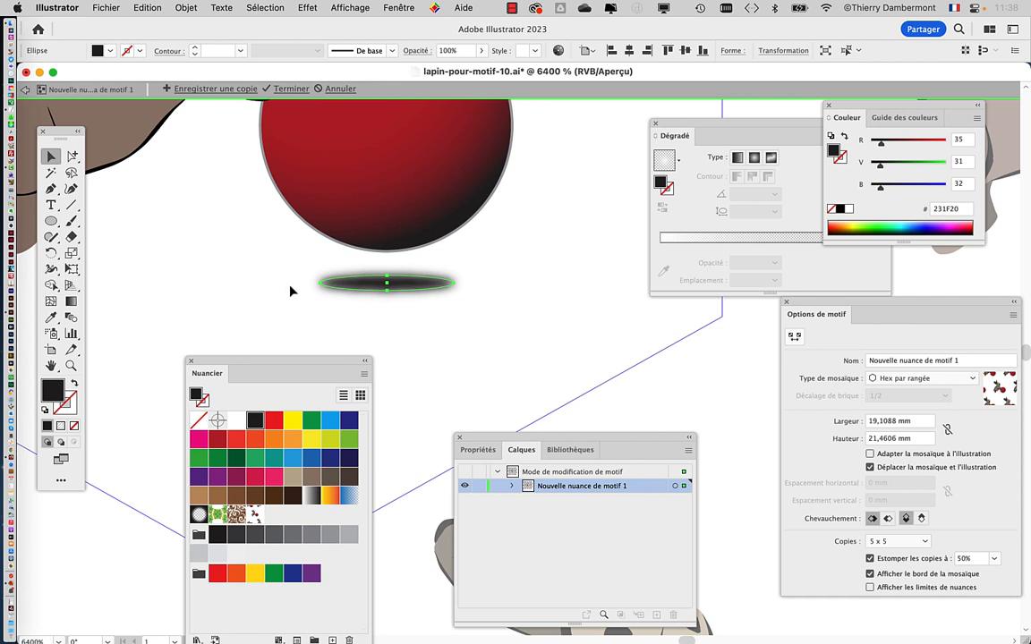
left_click_drag(350, 286, 385, 301)
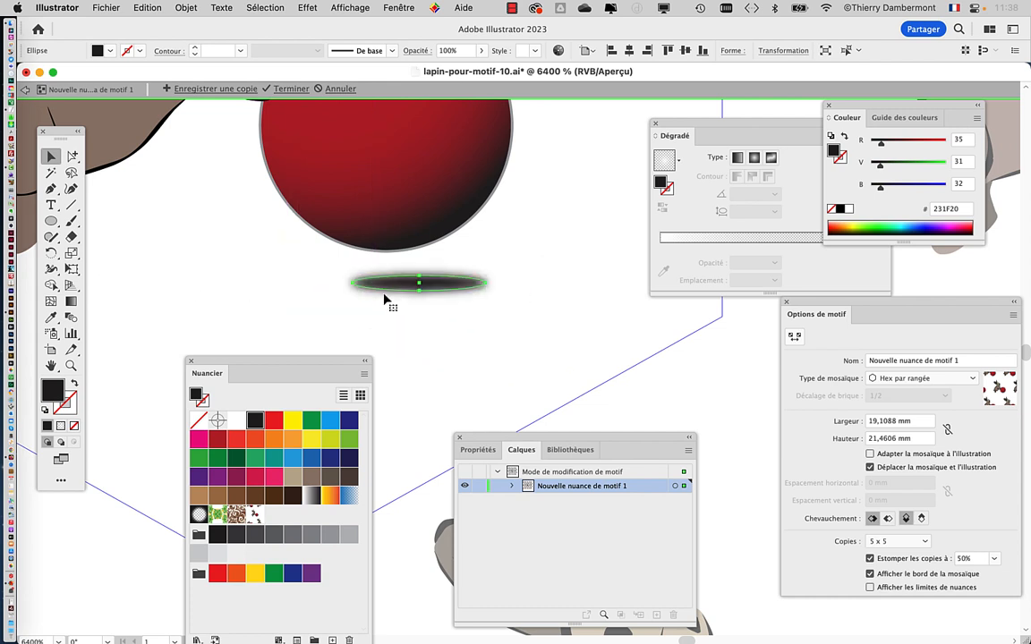
left_click_drag(668, 125, 61, 539)
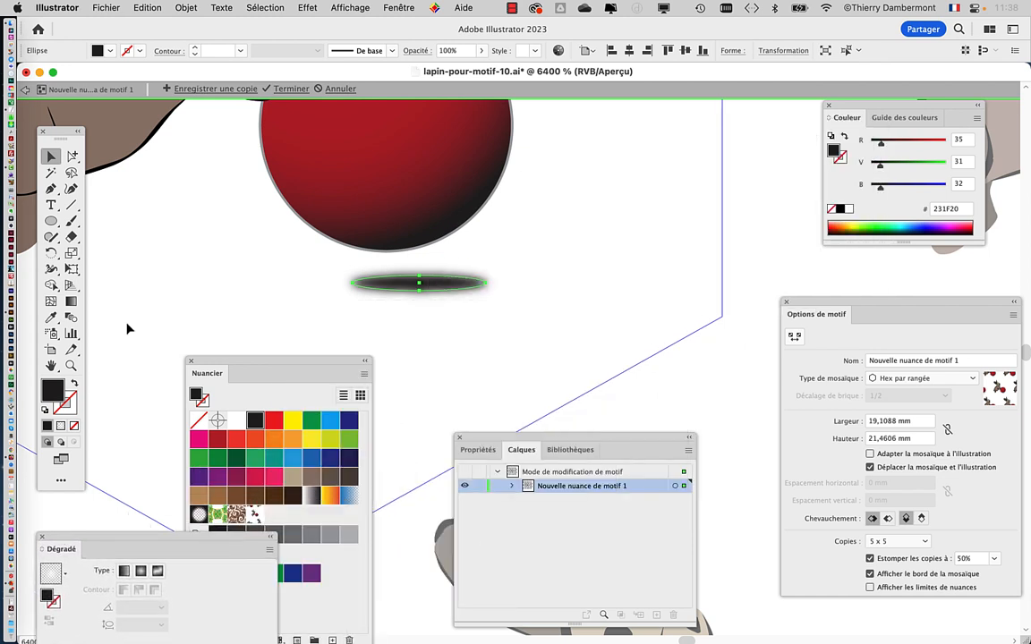
left_click(306, 7)
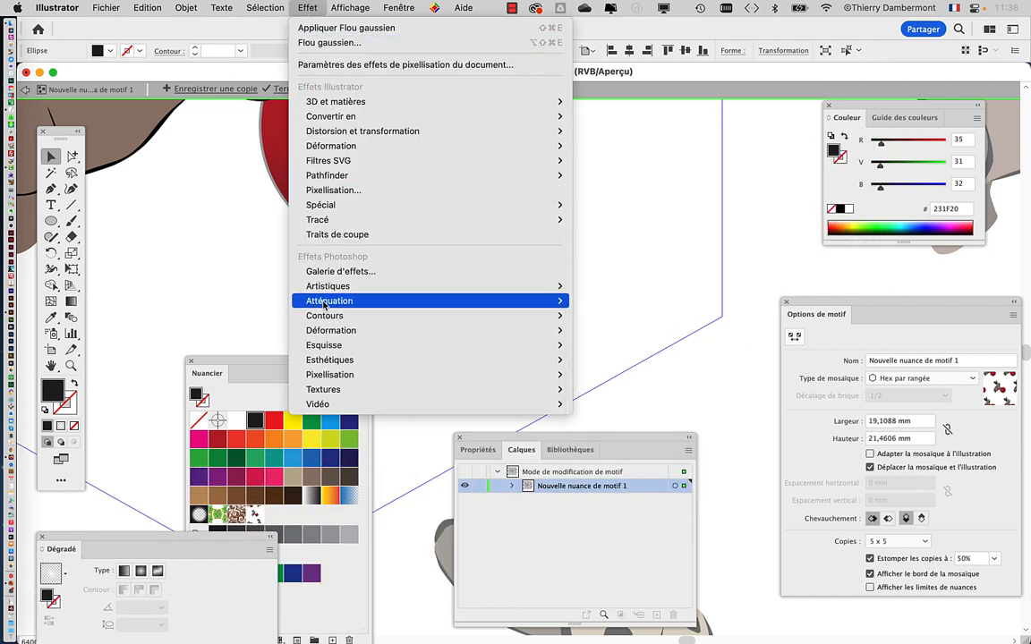
mouse_move(328, 304)
left_click(331, 28)
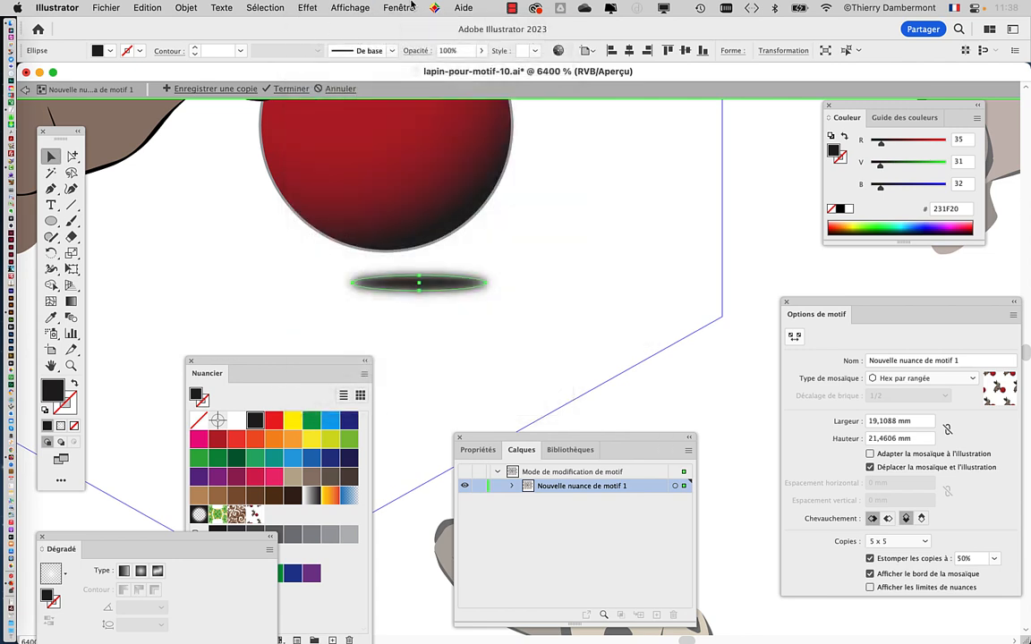
Step: Show the Aspect panel beside the ball and raise the selected ellipse's Flou gaussien radius to 5,214 pixels
left_click(415, 7)
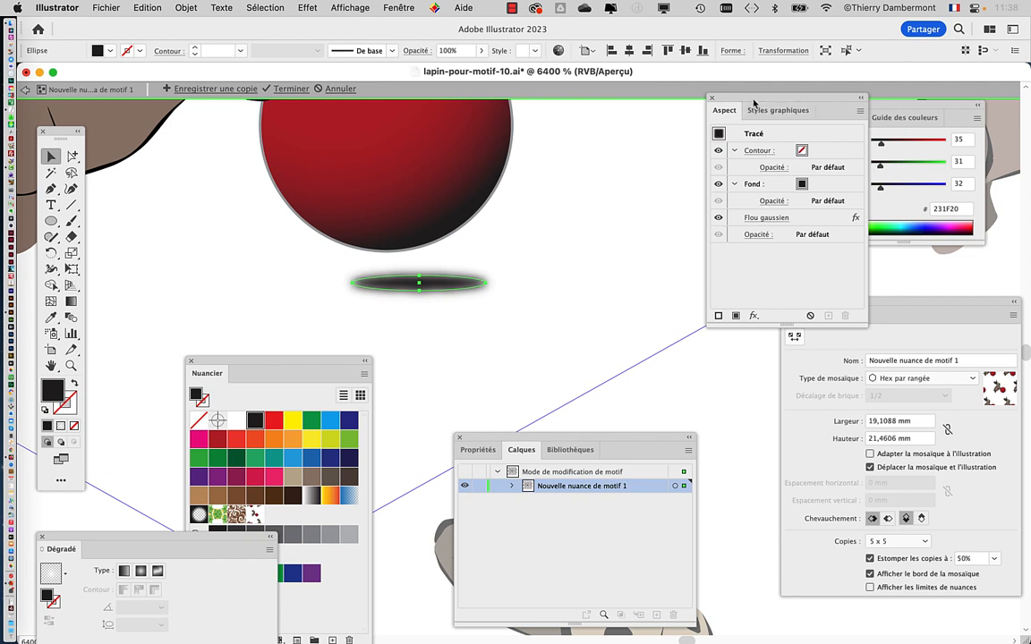
left_click_drag(751, 99, 595, 132)
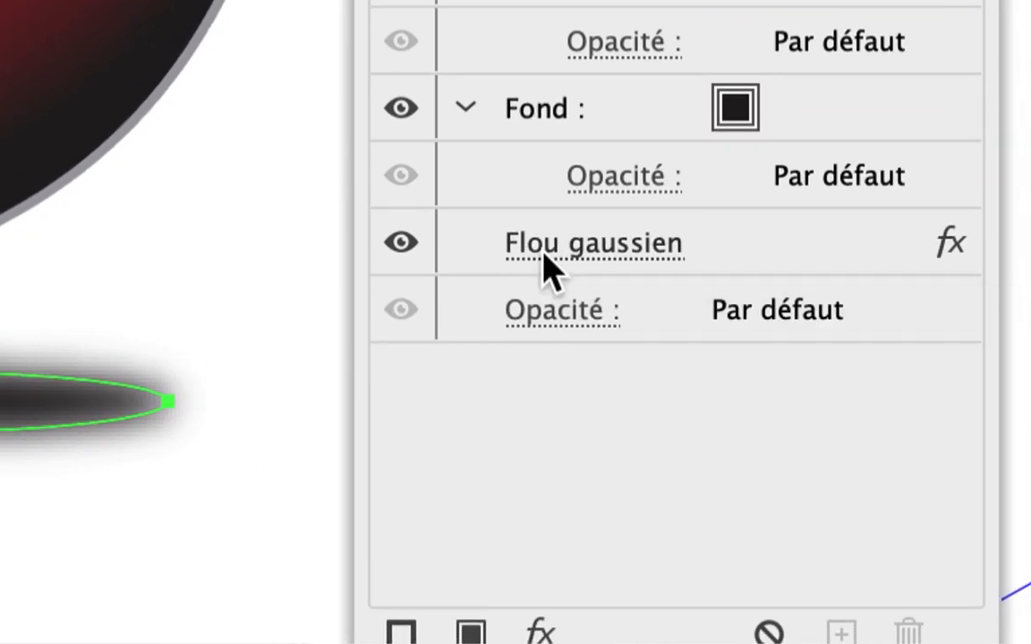
left_click(548, 266)
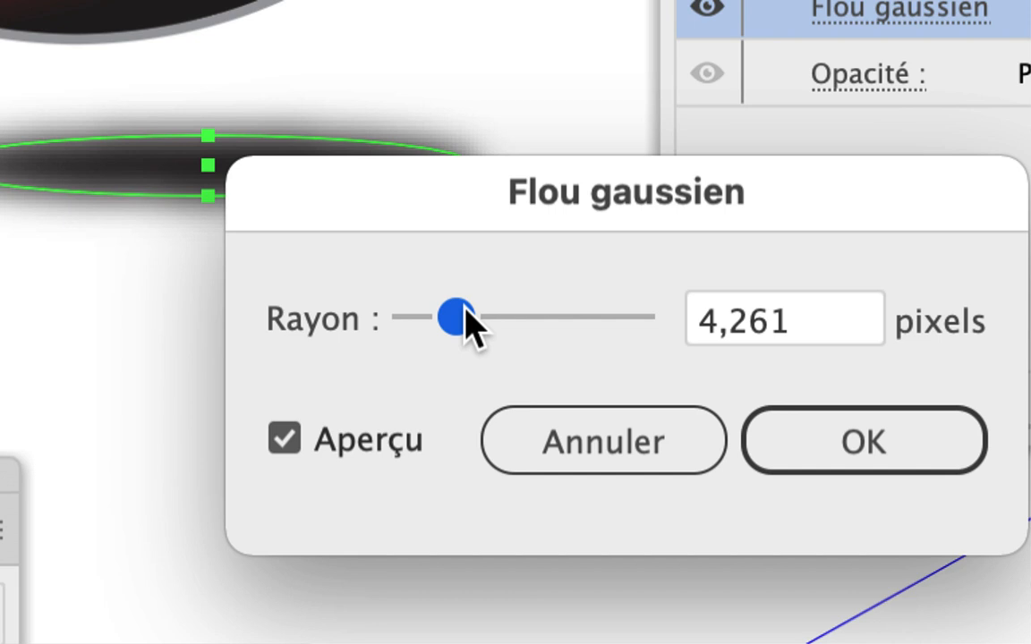
left_click_drag(466, 308, 472, 311)
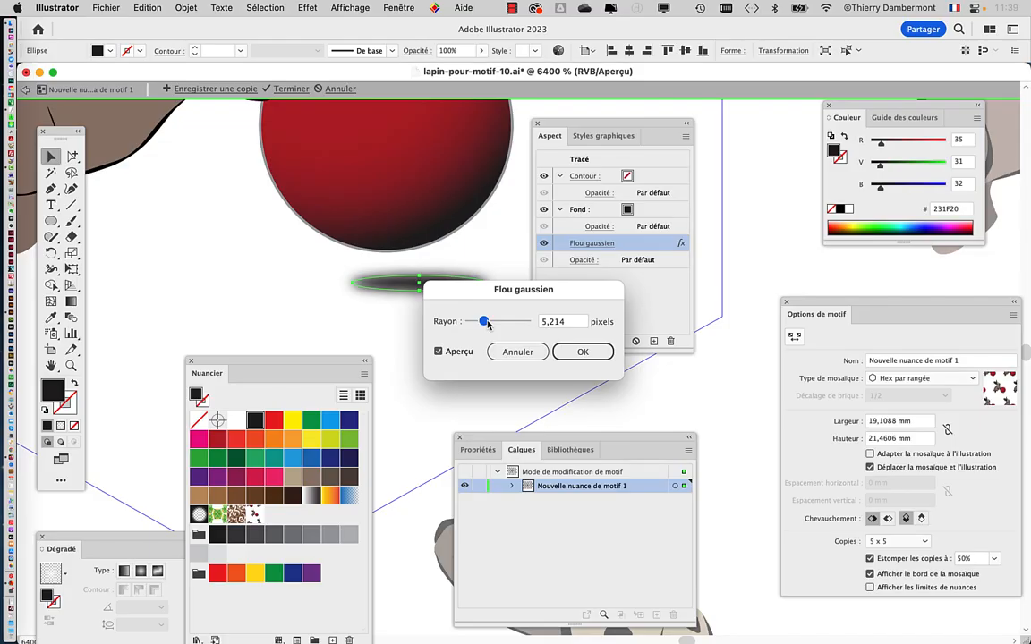
left_click(583, 352)
Step: Move the blurred ellipse up against the base of the ball, send it to the back and move the Aspect panel aside
left_click_drag(430, 285, 397, 251)
left_click(185, 7)
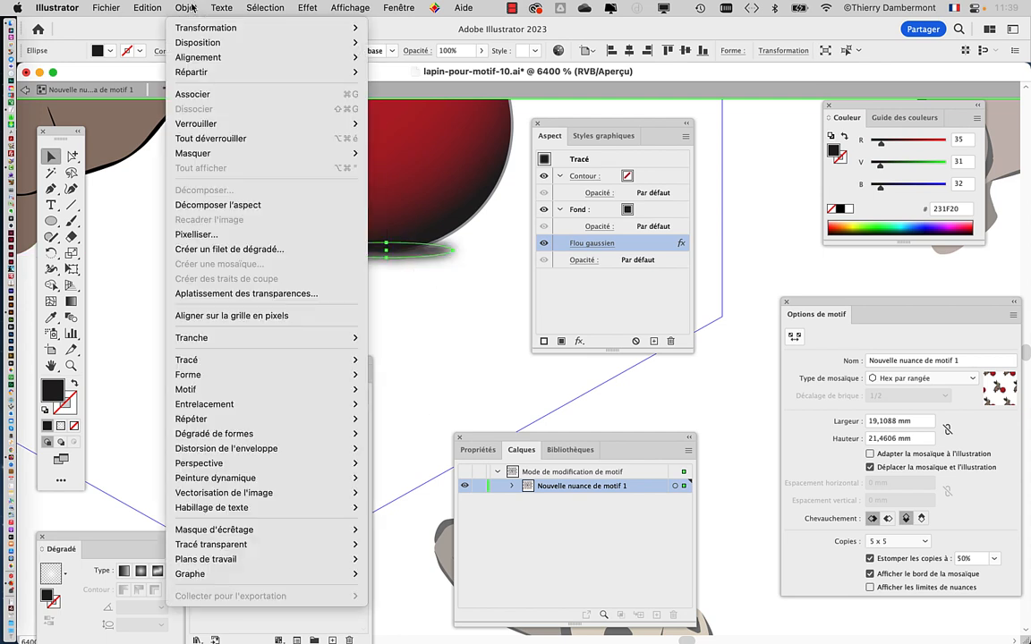
mouse_move(206, 42)
left_click(405, 86)
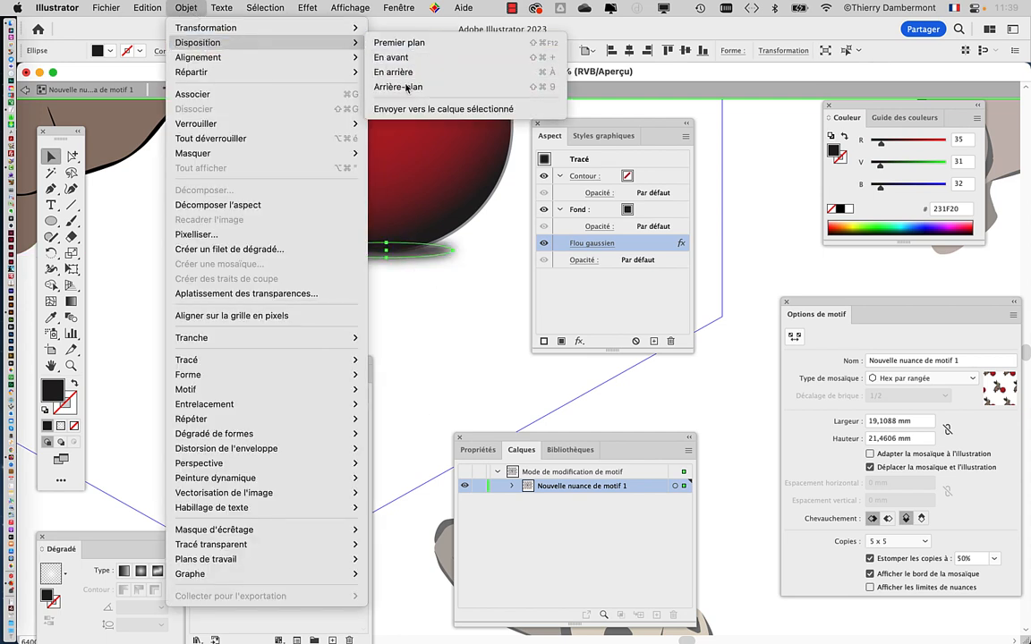
left_click_drag(576, 127, 649, 135)
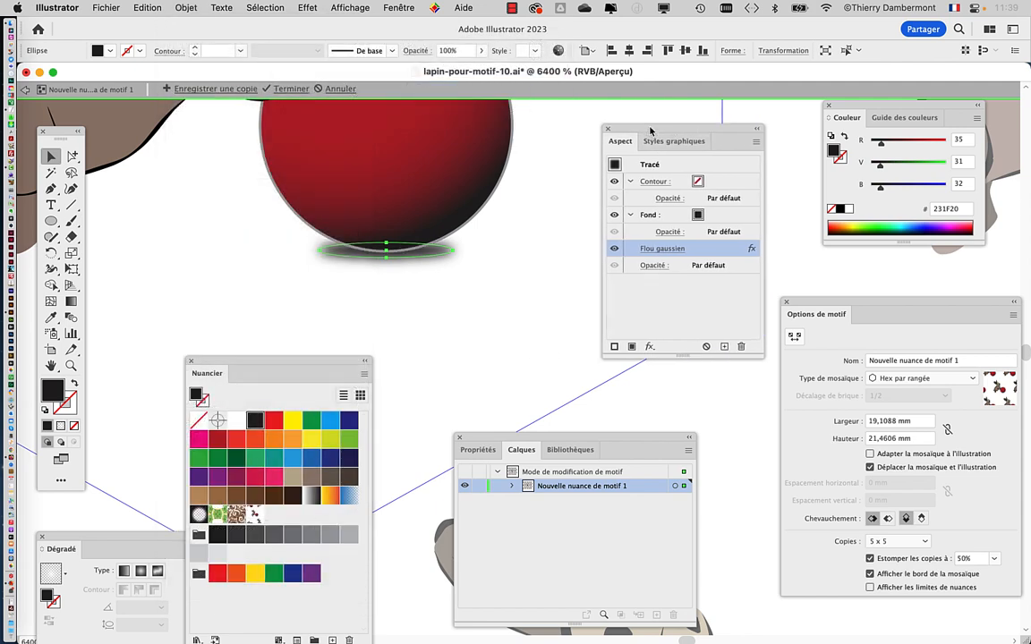
Step: Enlarge the shadow ellipse with Free Transform so it extends past both sides of the ball's base
key("e")
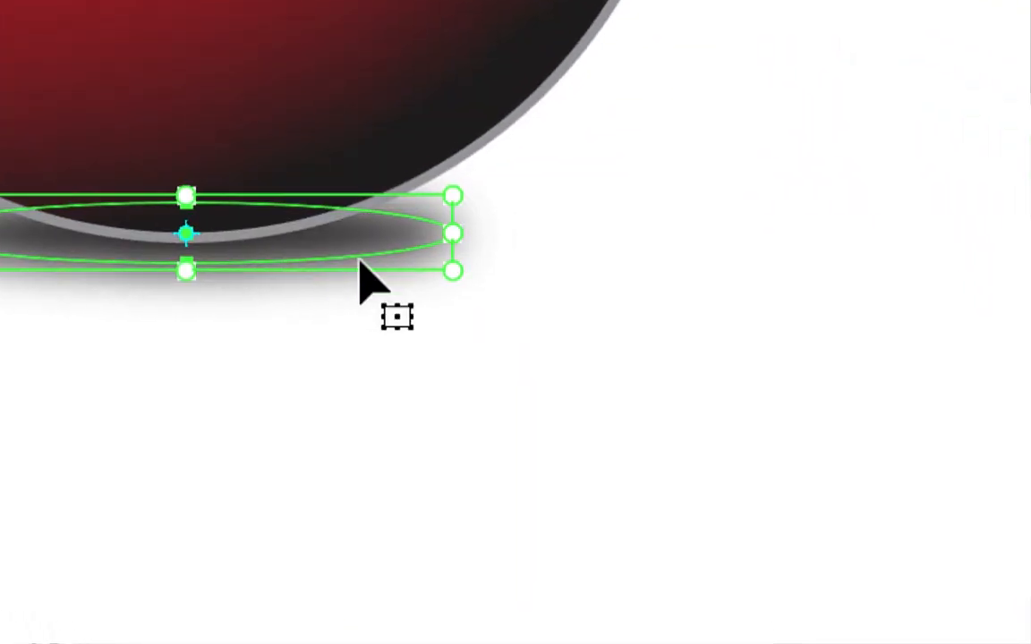
left_click_drag(368, 265, 525, 265)
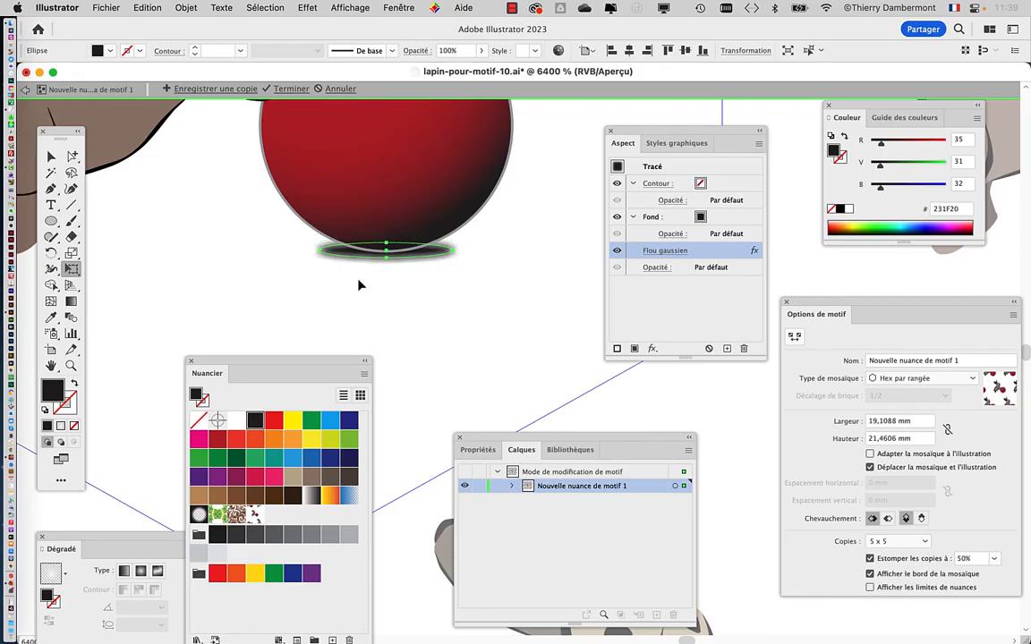
mouse_move(317, 260)
left_mouse_down()
mouse_move(318, 271)
mouse_move(268, 266)
mouse_move(274, 278)
mouse_move(281, 264)
mouse_move(340, 257)
left_mouse_up()
left_click(71, 300)
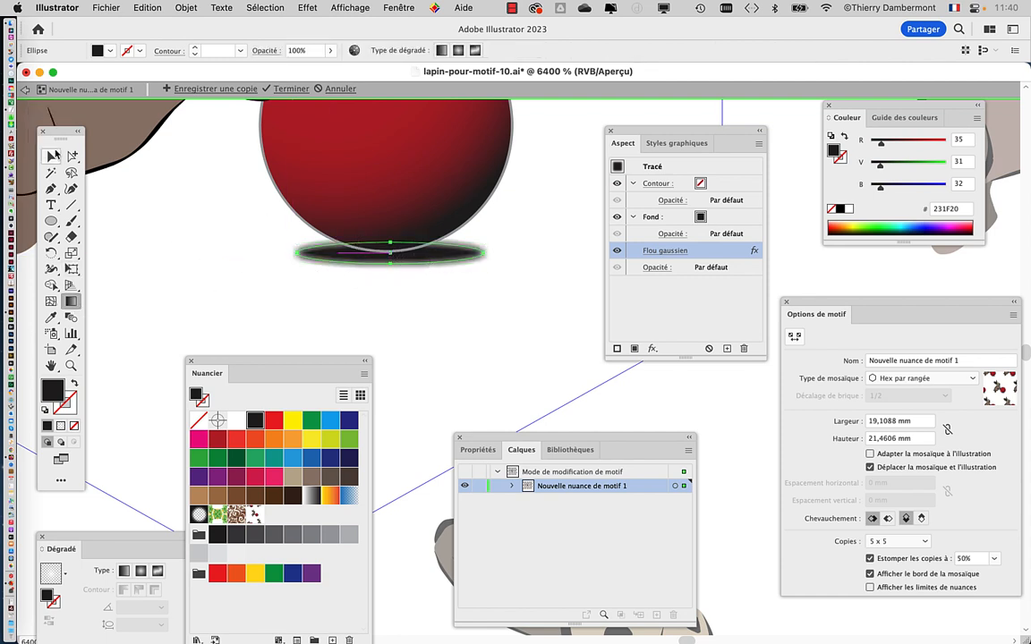
left_click(51, 155)
Step: Raise the shadow ellipse's Flou gaussien radius to 6,759 pixels and deselect it
left_click(663, 252)
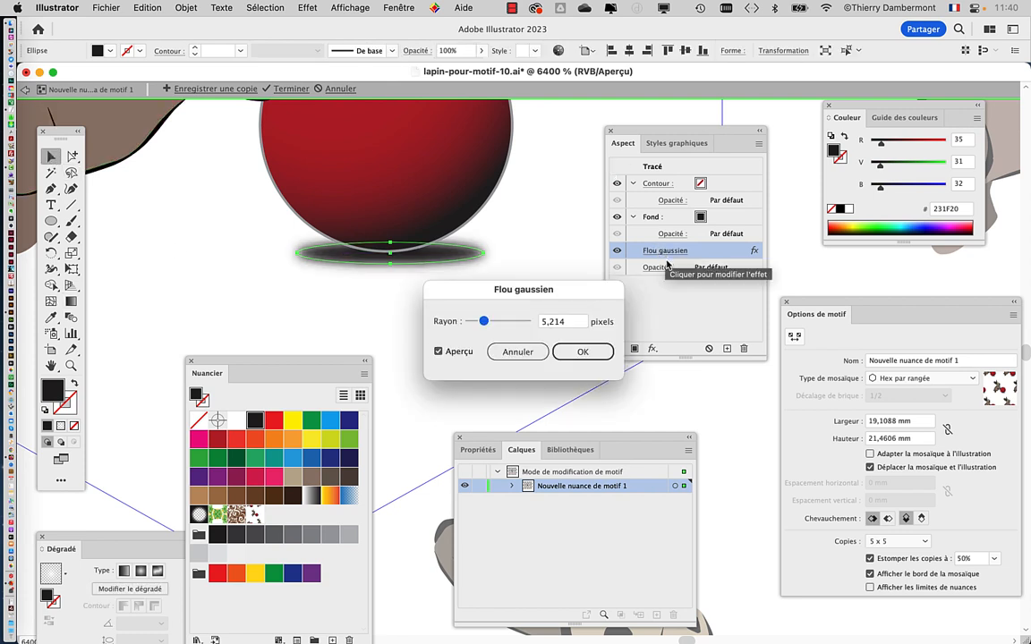
left_click_drag(487, 322, 492, 323)
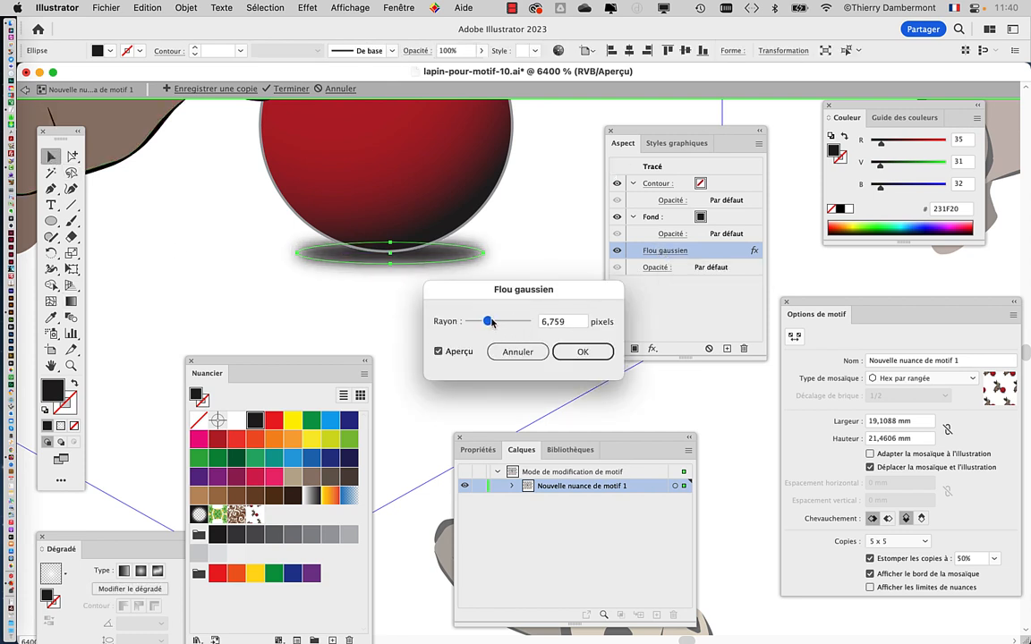
left_click(582, 351)
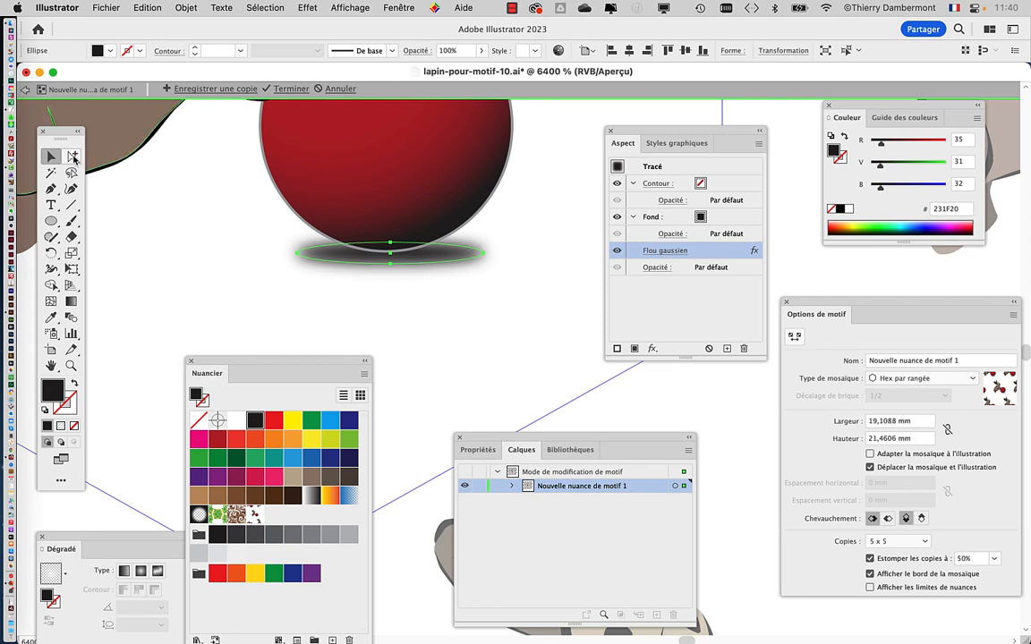
left_click(459, 325)
key("super+minus")
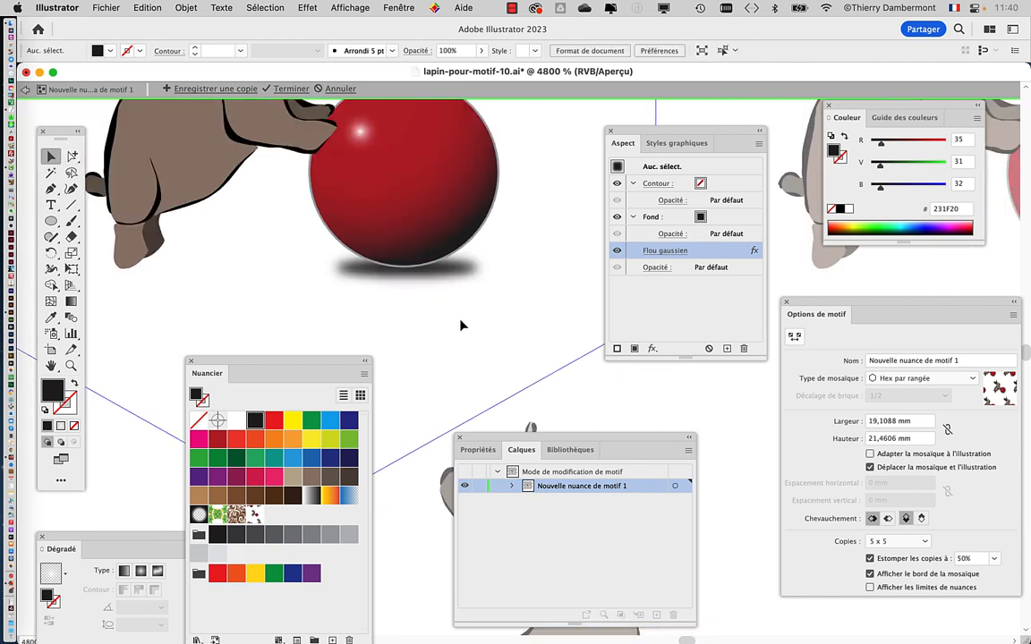
Step: Stretch the shadow ellipse slightly downward, shrink it around its centre to about half the ball's width, and deselect it
left_click(428, 291)
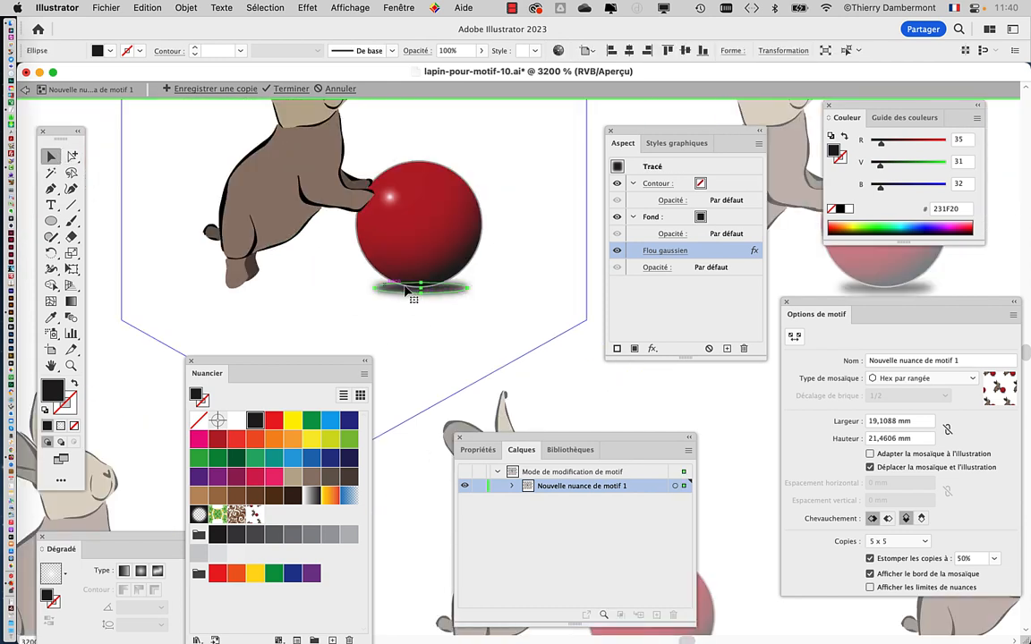
left_click(73, 270)
scroll(429, 305, "up", 1)
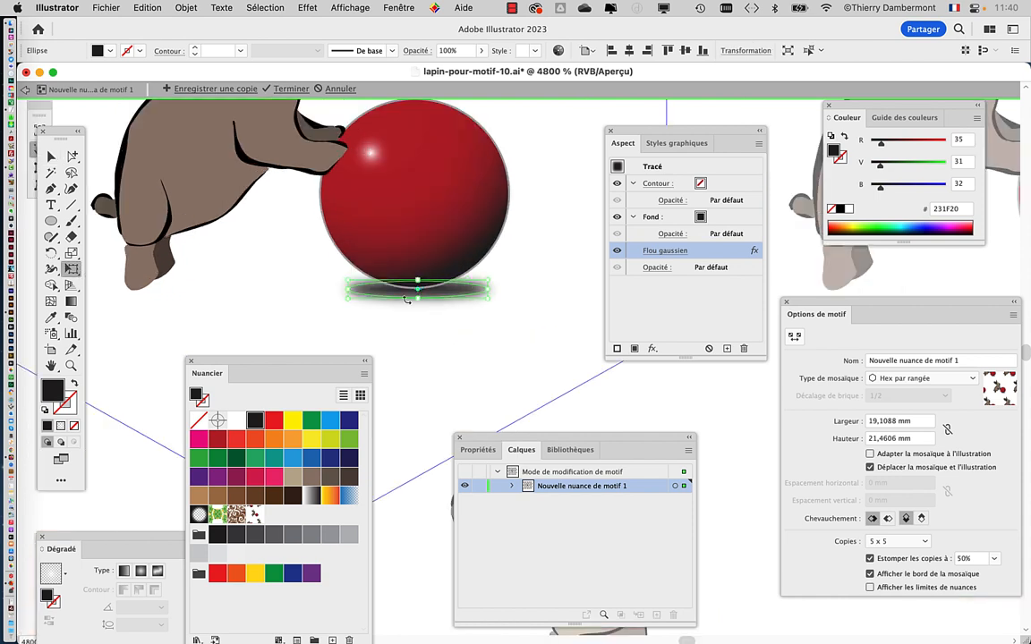
left_click_drag(417, 297, 419, 308)
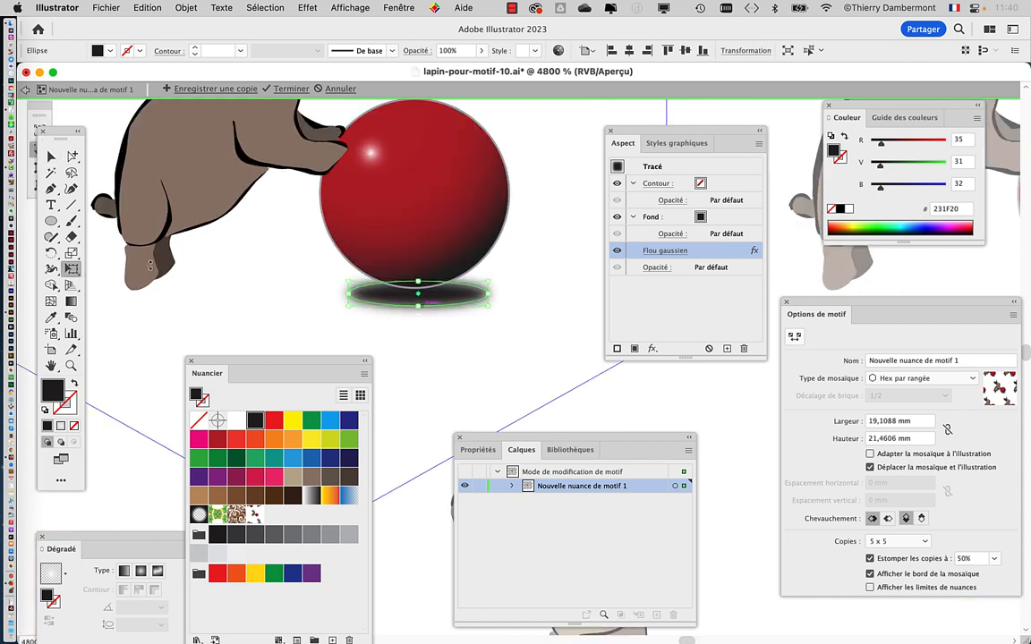
left_click_drag(487, 305, 460, 299)
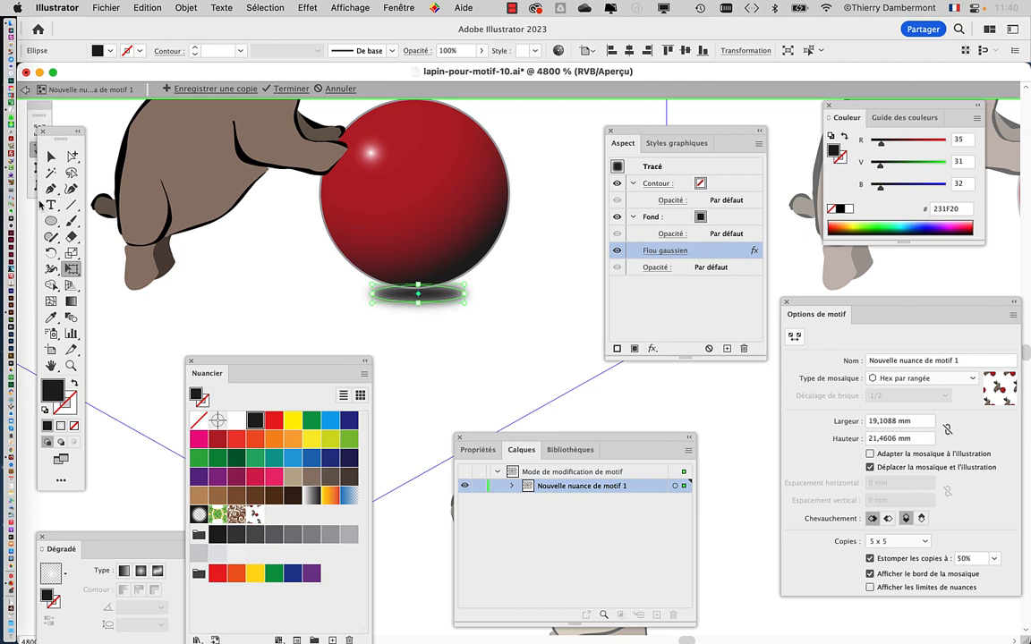
left_click(51, 154)
left_click(419, 319)
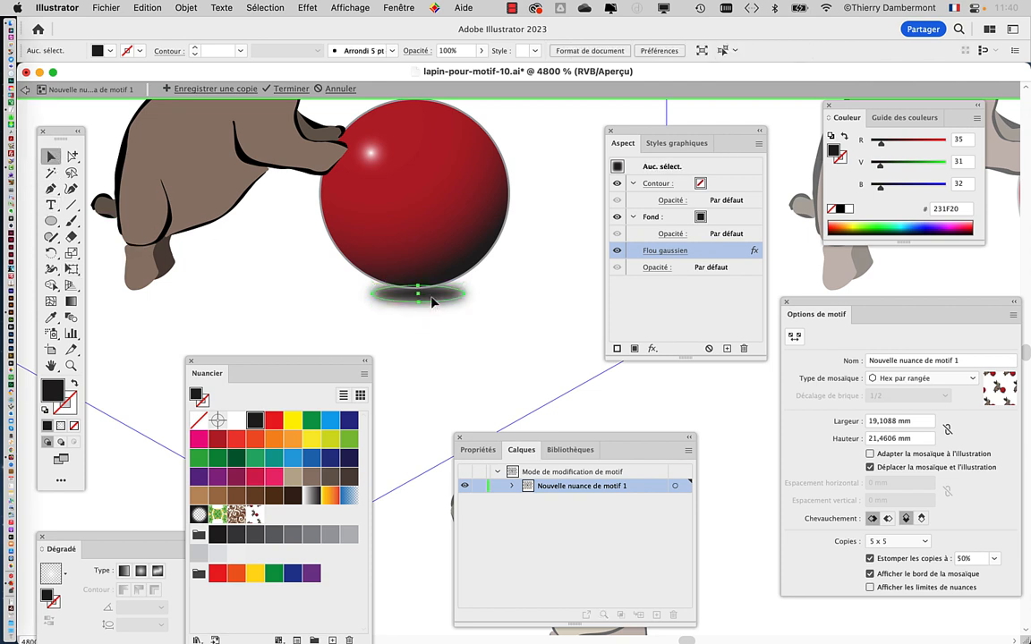
Step: Nudge the shadow ellipse up so it touches the ball, deselect it and check it at the scale of the rabbit
left_click_drag(431, 302, 425, 304)
left_click(423, 336)
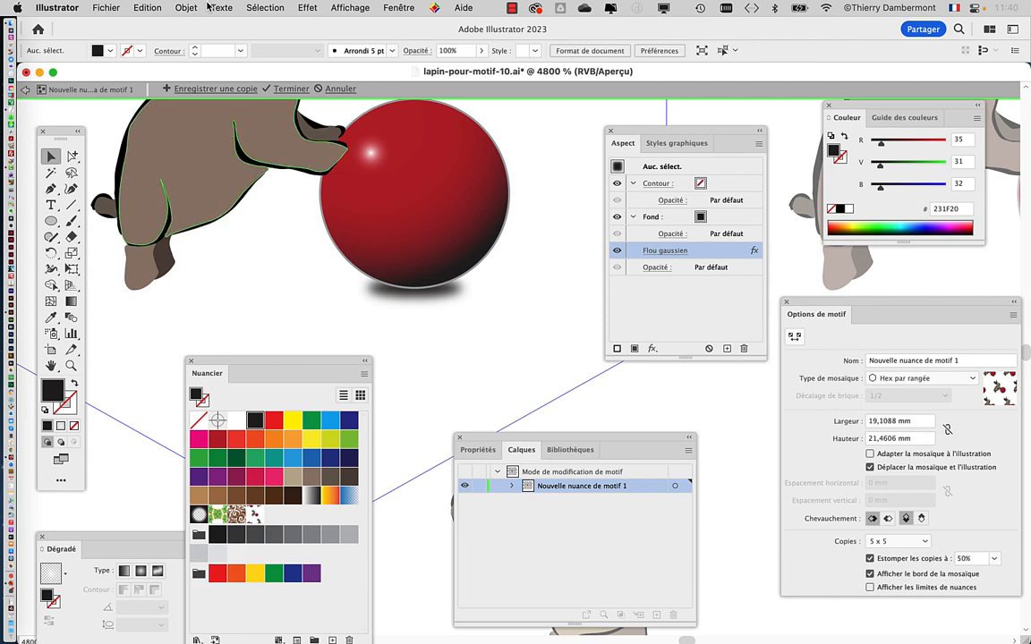
left_click(187, 8)
left_click(529, 198)
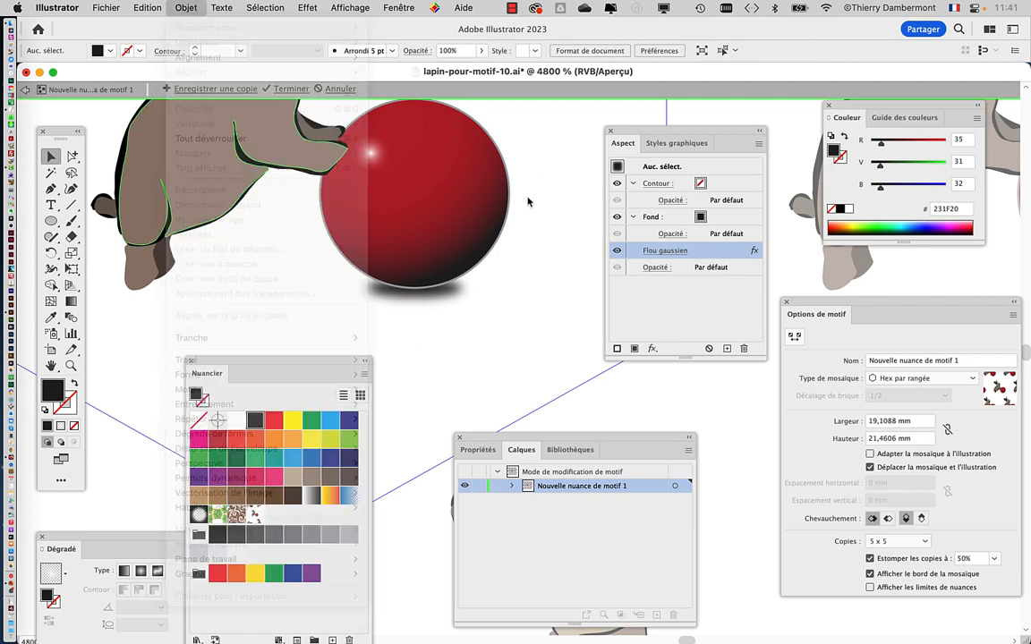
scroll(421, 303, "down", 1)
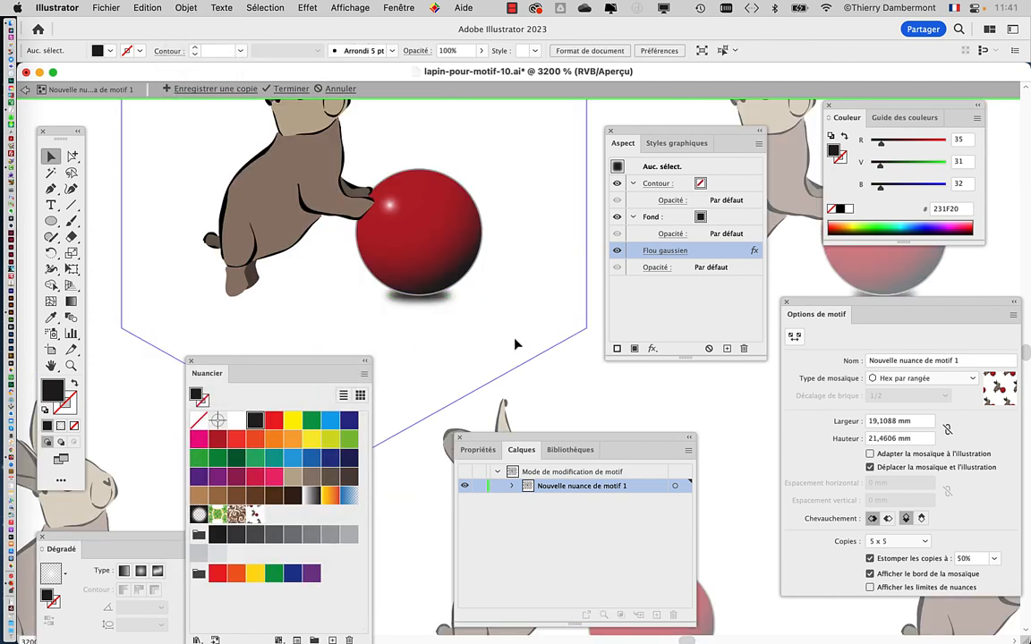
scroll(515, 343, "down", 1)
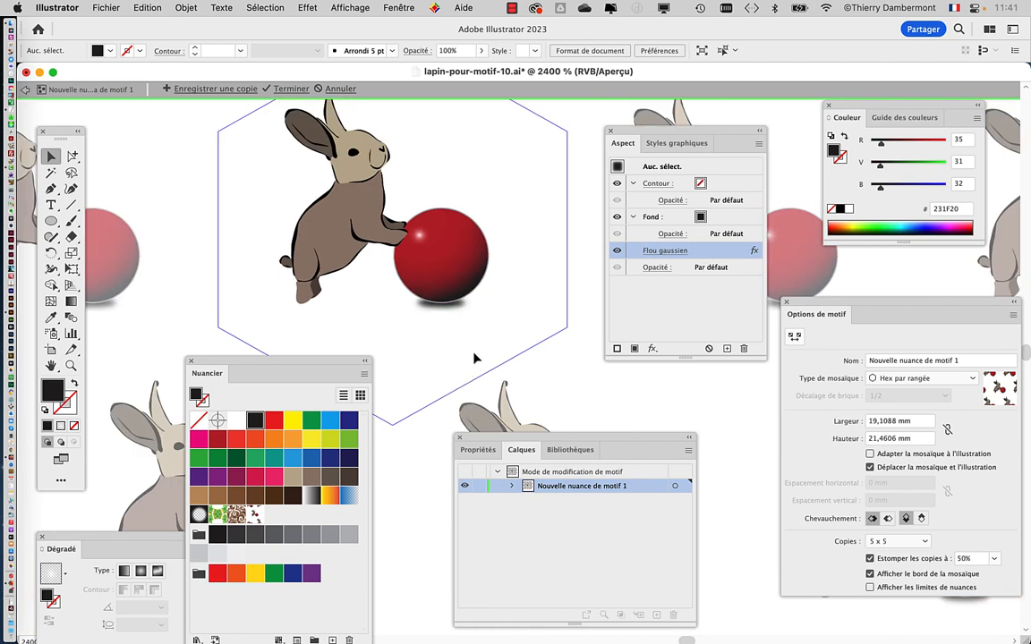
Step: Flatten the shadow ellipse into a thinner shape beneath the ball with Free Transform
left_click(452, 305)
scroll(453, 302, "up", 2)
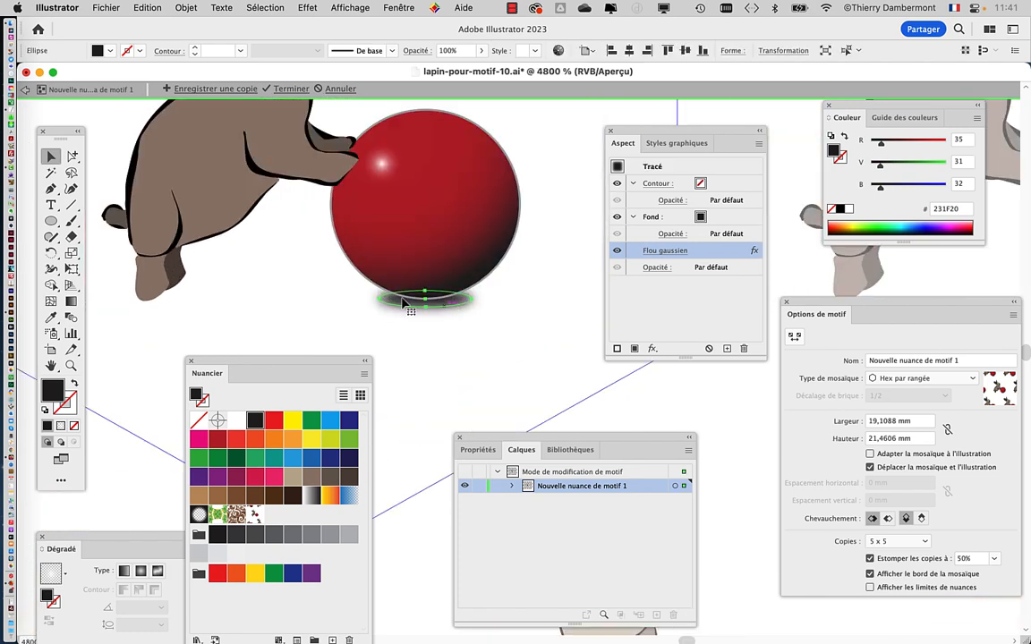
left_click(75, 268)
scroll(399, 295, "up", 2)
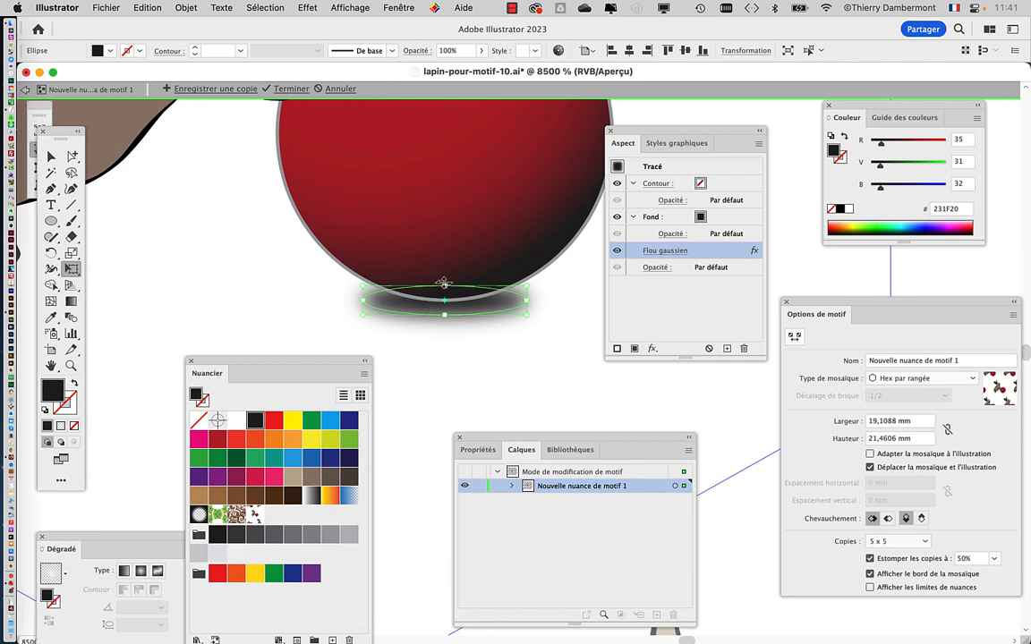
left_click_drag(444, 287, 477, 324)
Step: Lower the flattened ellipse's Flou gaussien radius to 2,527 pixels and deselect it
left_click(672, 253)
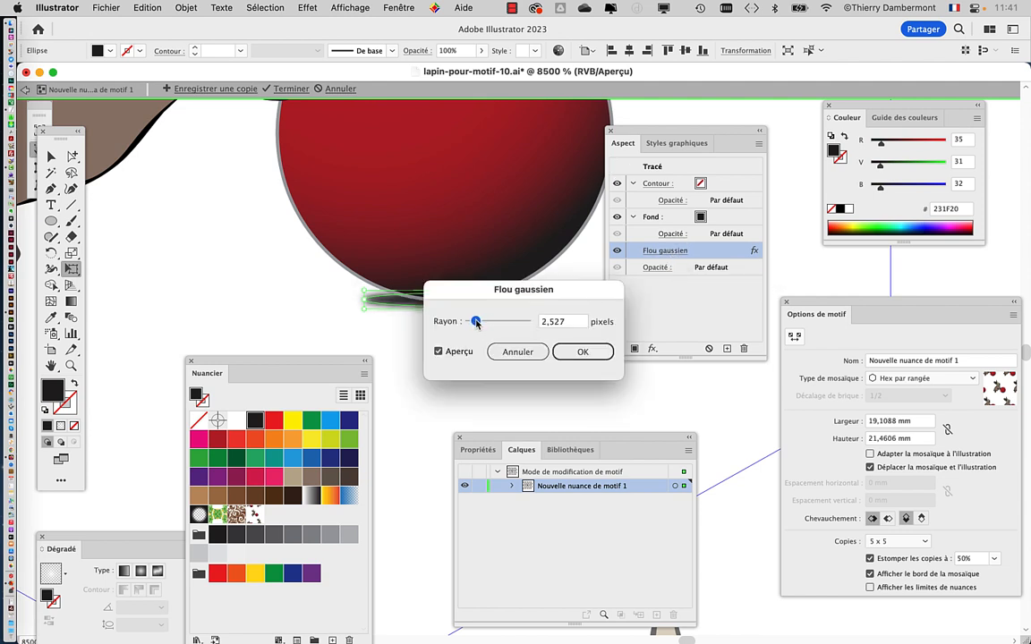
left_click(568, 349)
left_click(51, 156)
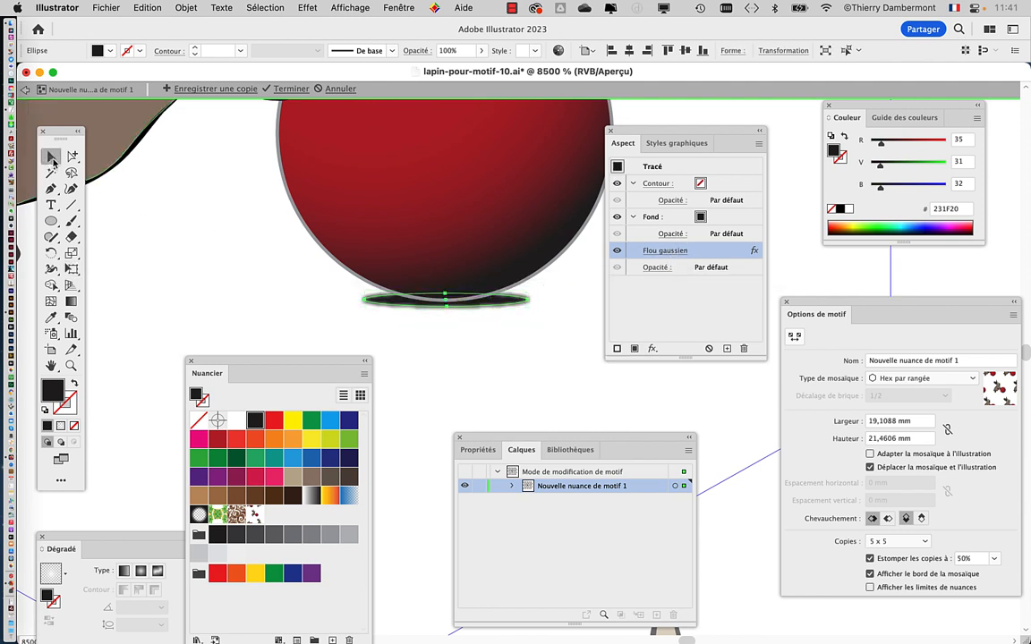
left_click(290, 312)
scroll(498, 344, "up", 1)
scroll(494, 341, "down", 2)
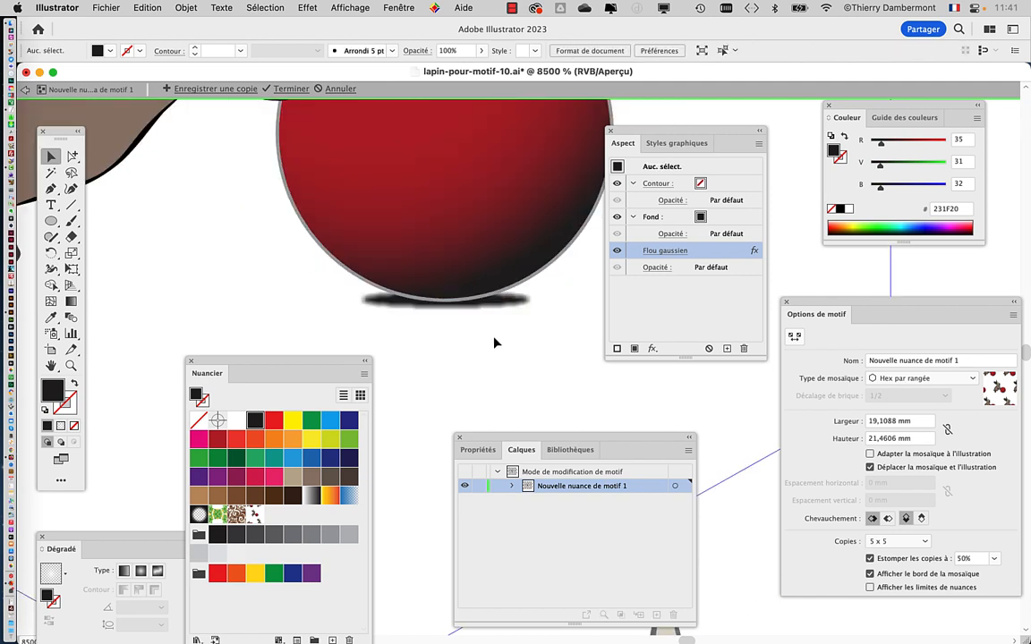
Step: Set the flattened shadow's Flou gaussien radius to 4,168 pixels, moving the dialog off the shadow to check the preview, and deselect it
left_click(515, 319)
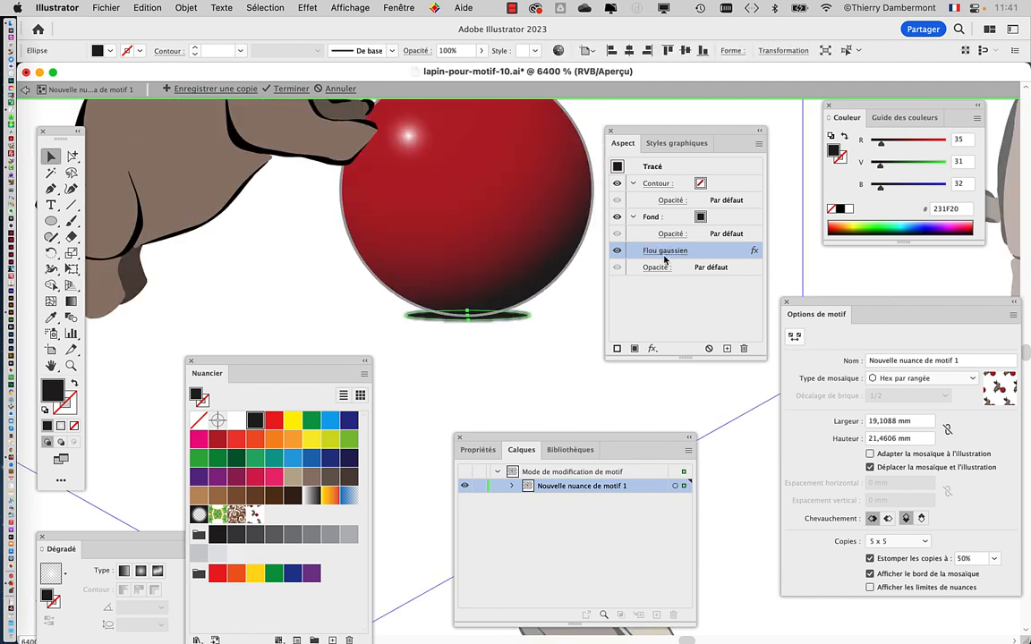
left_click(665, 251)
left_click_drag(475, 327, 480, 326)
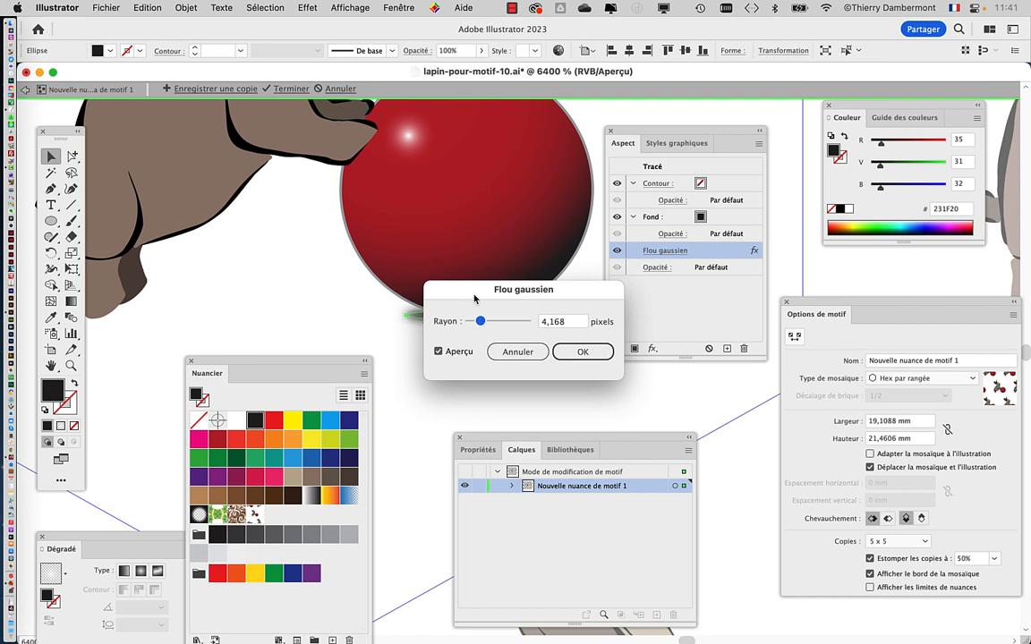
left_click_drag(433, 284, 392, 132)
left_click(540, 198)
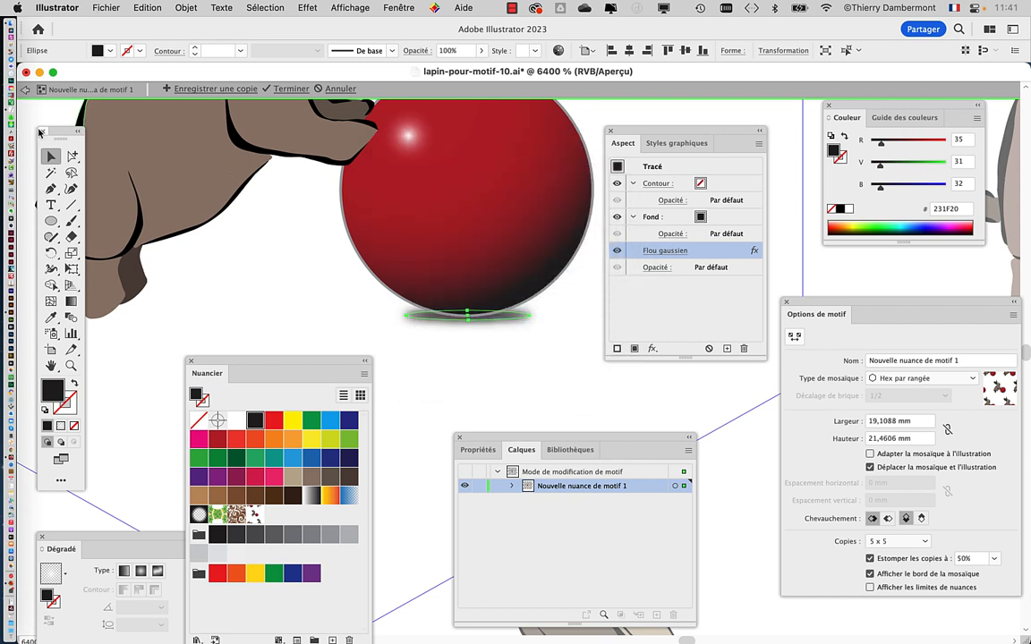
left_click(329, 293)
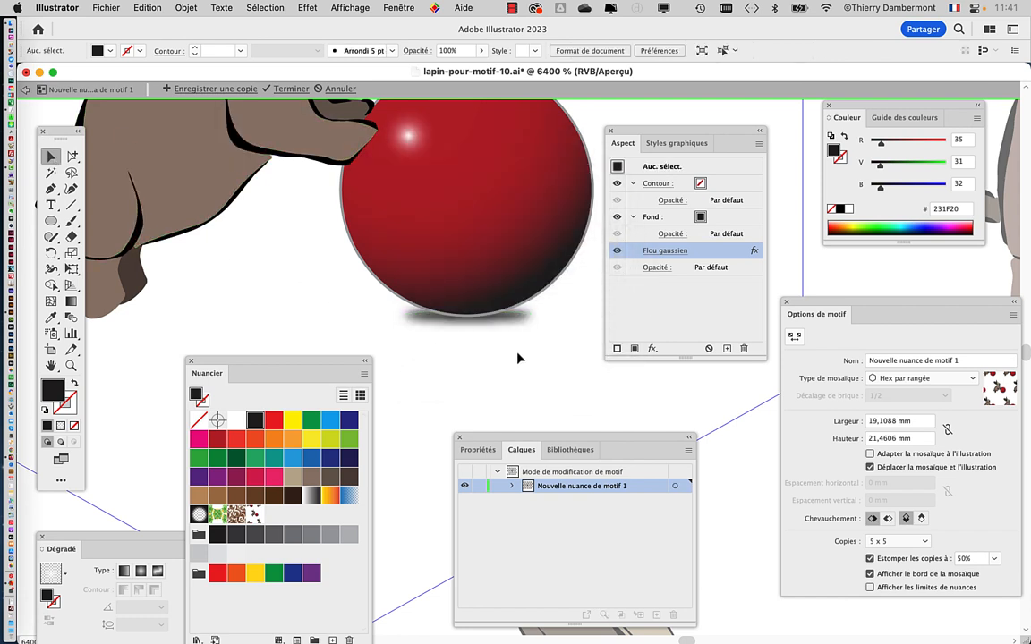
scroll(526, 338, "down", 2)
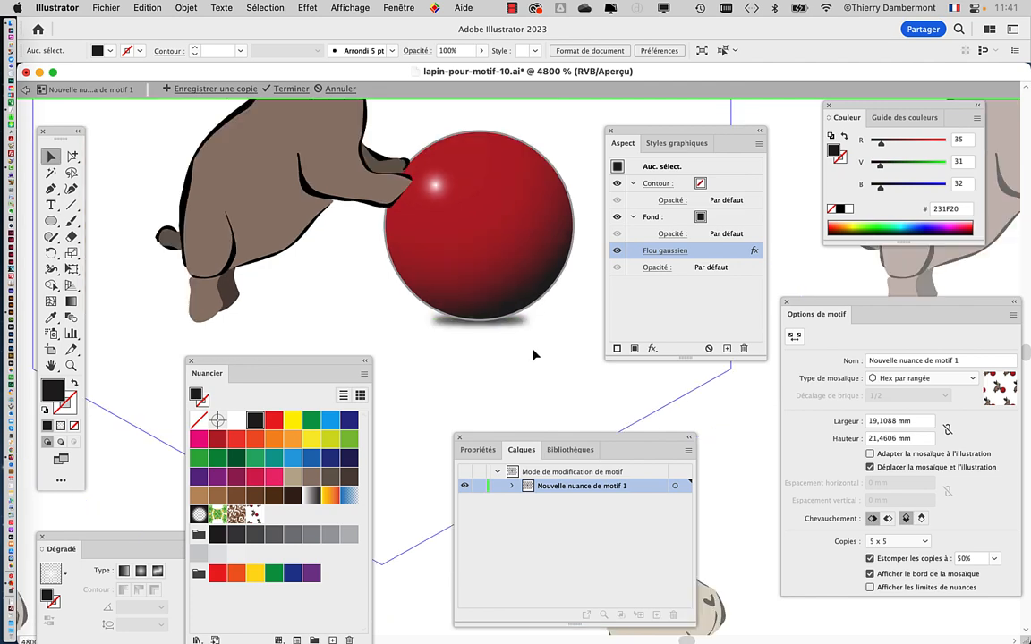
Step: Make the shadow ellipse beneath the ball thinner with Free Transform, deselect it and check it at the scale of the pattern tile
left_click(519, 329)
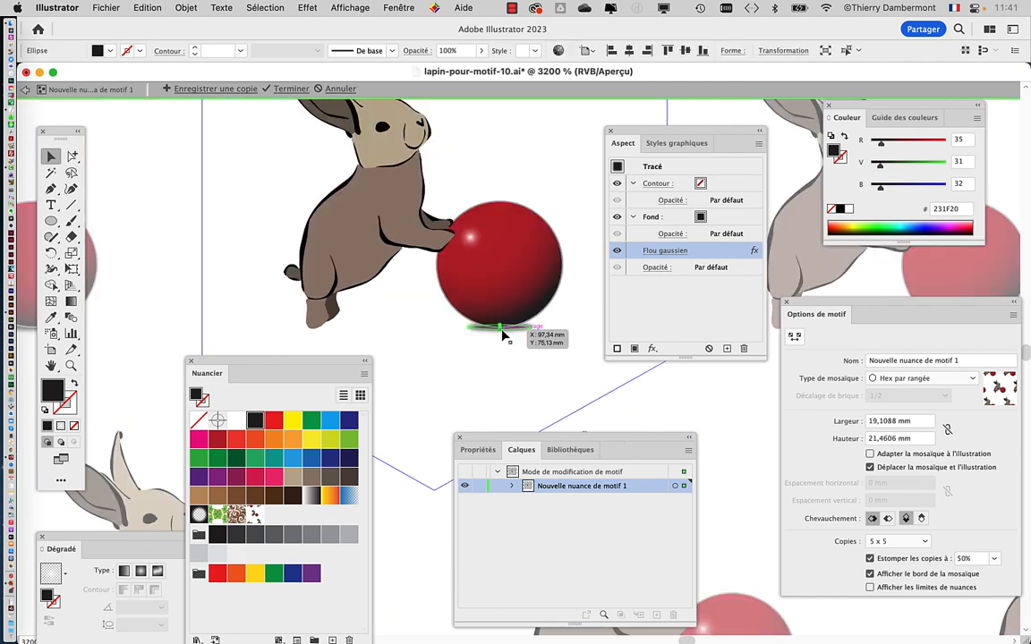
scroll(501, 329, "up", 1)
left_click(73, 269)
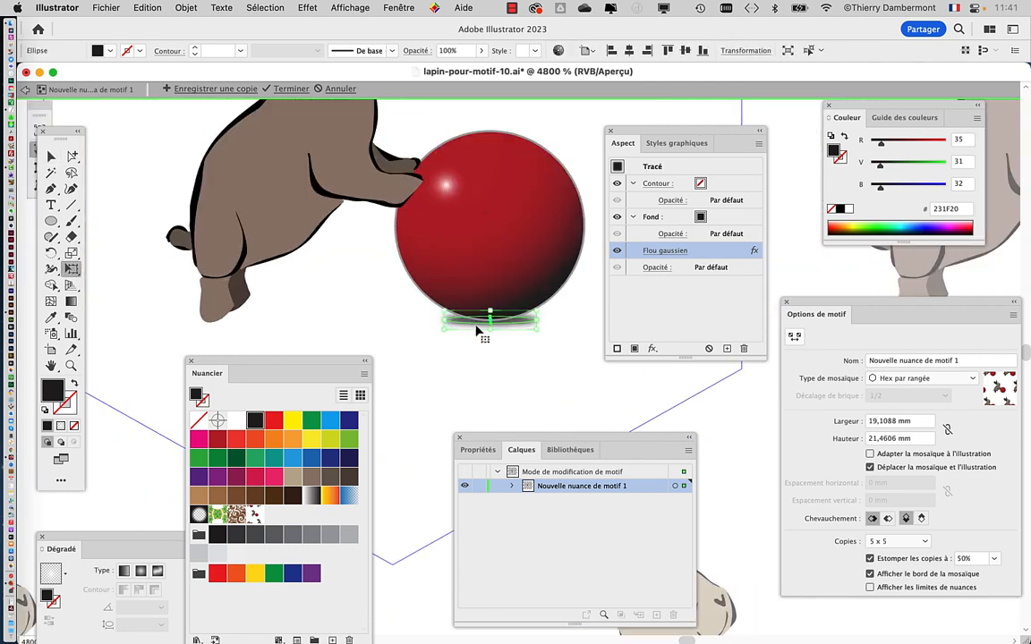
left_click_drag(490, 326, 490, 328)
left_click(51, 155)
left_click(430, 354)
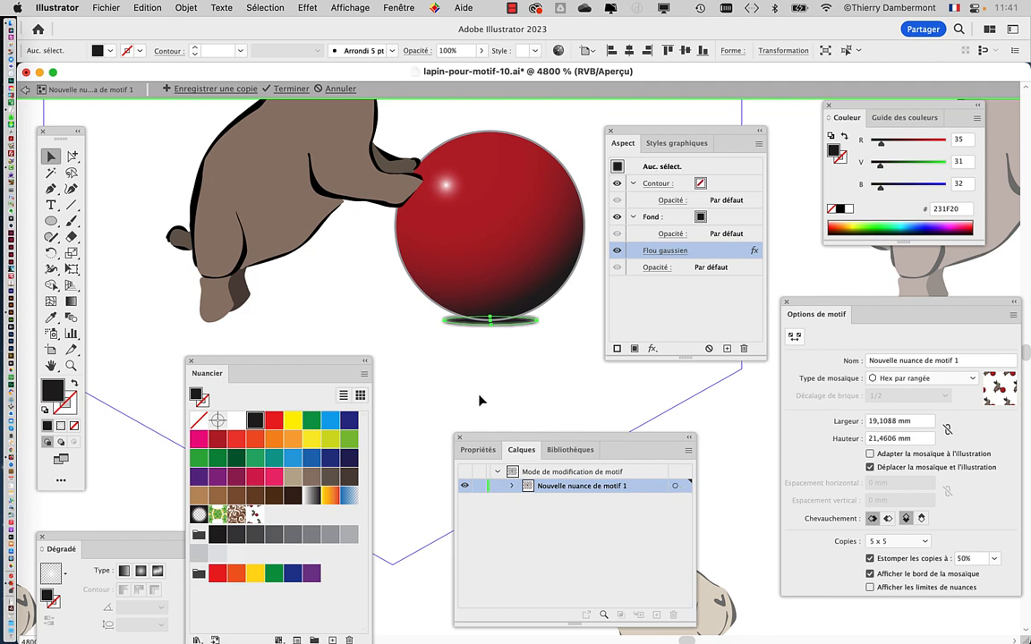
key("super+minus")
key("super+minus")
key("super+minus")
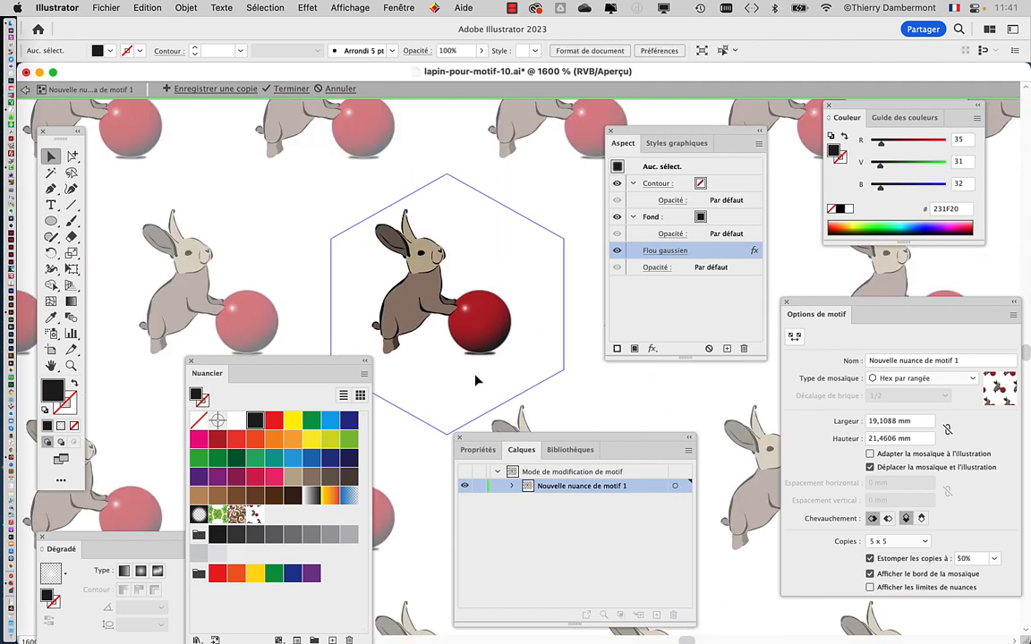
left_click_drag(477, 382, 413, 332)
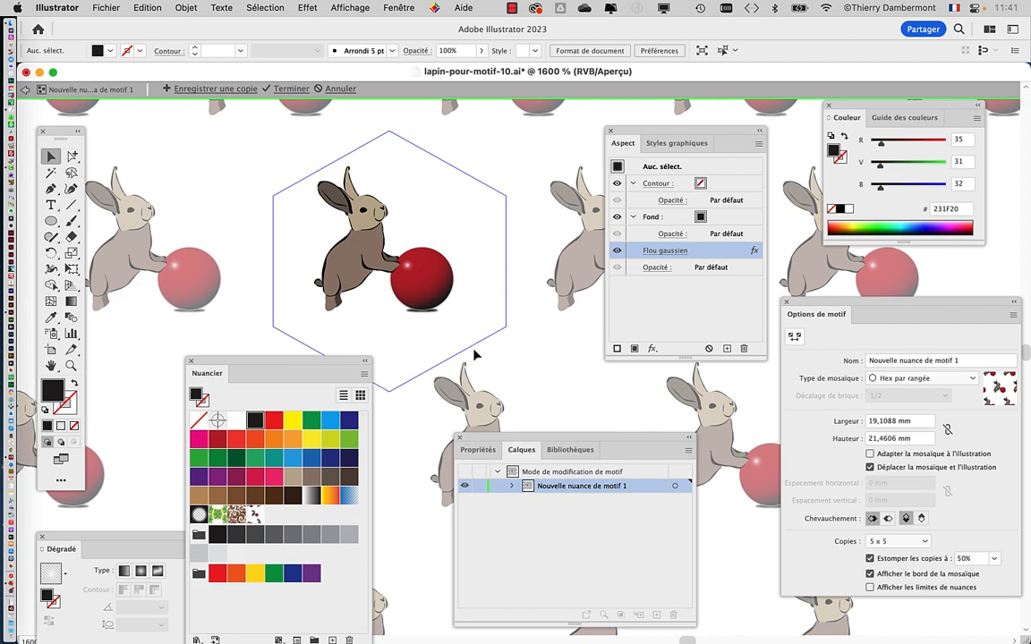
Step: Stretch the shadow ellipse with Free Transform to nearly twice its width, extending it away from the rabbit, and deselect it
scroll(465, 337, "up", 2)
left_click(376, 288)
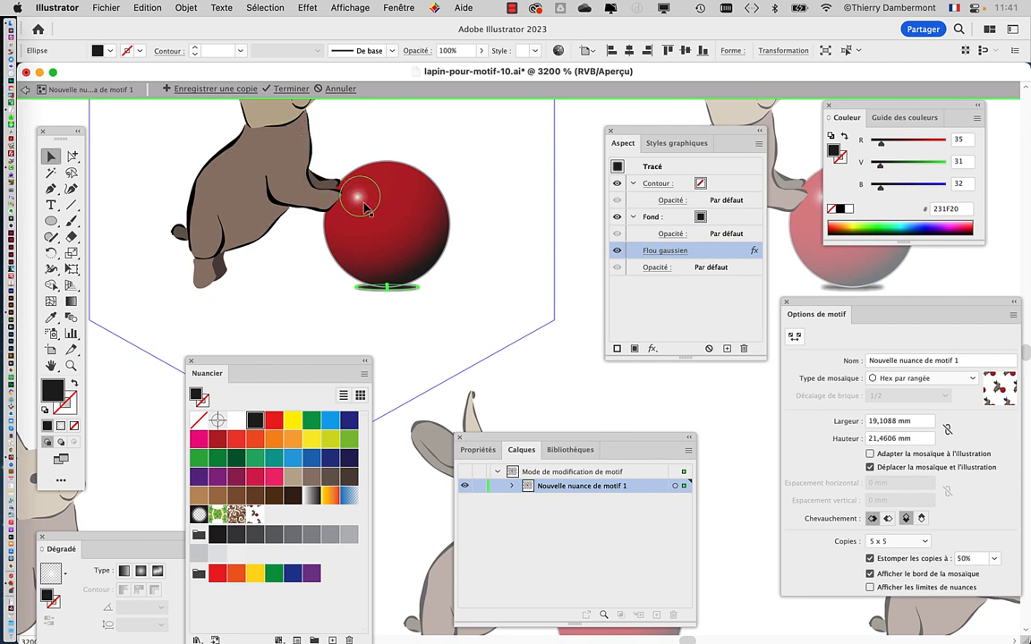
scroll(364, 207, "up", 1)
scroll(364, 208, "down", 1)
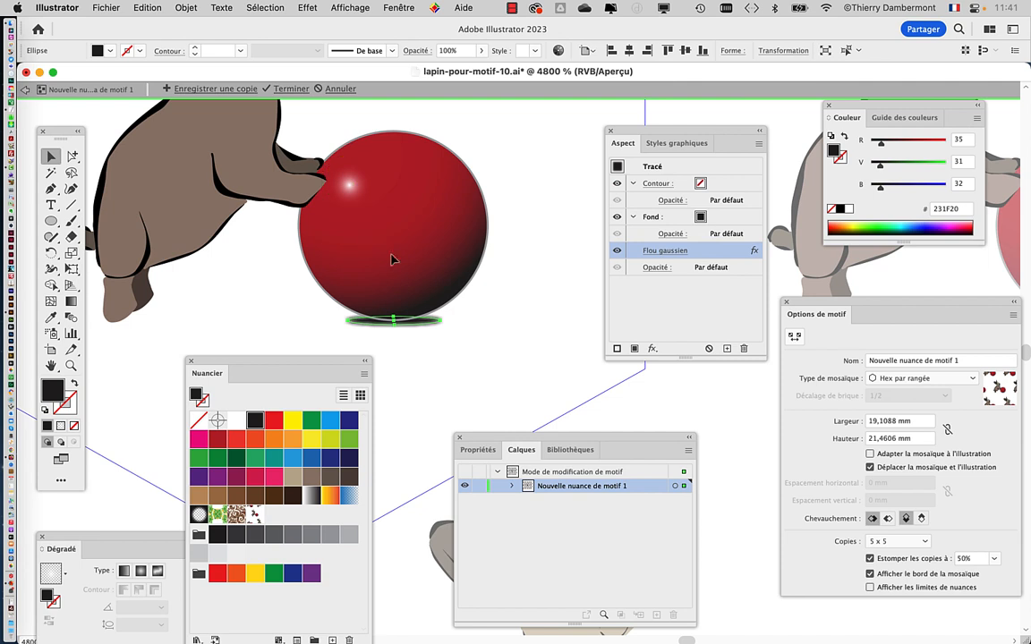
left_click_drag(422, 326, 541, 340)
key("e")
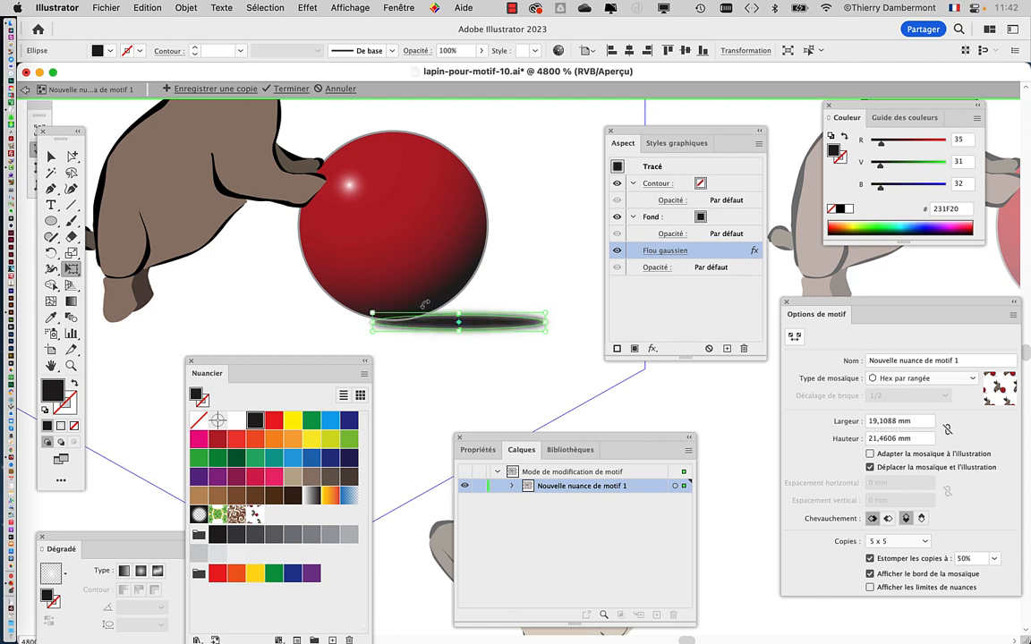
left_click(51, 156)
left_click(167, 250)
left_click(167, 251)
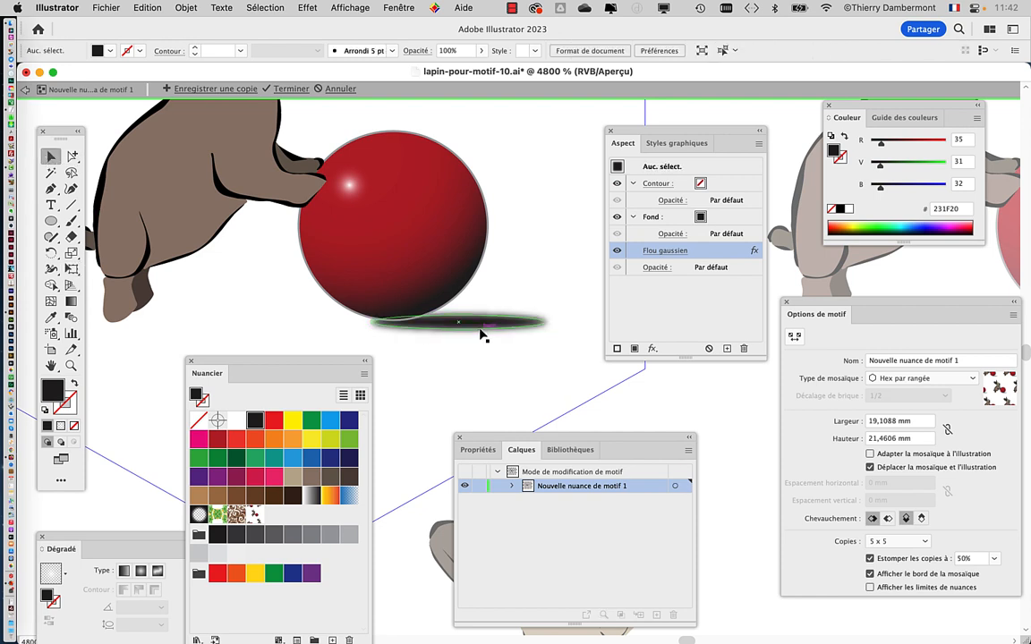
Step: Shift the widened shadow slightly toward the rabbit so more of it lies under the ball, and deselect it
left_click_drag(481, 327, 466, 327)
left_click(474, 414)
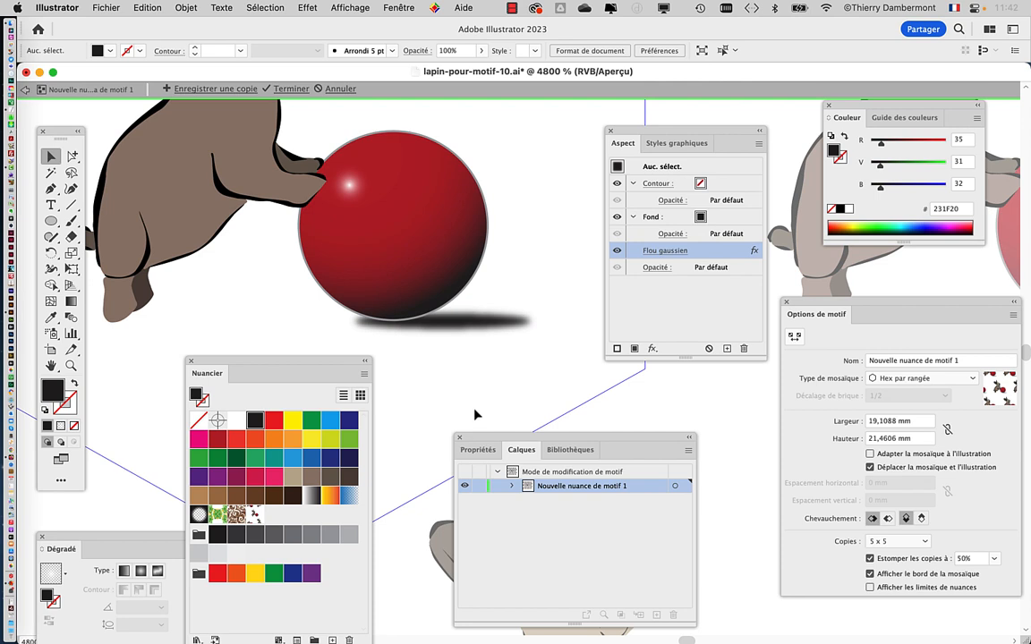
scroll(474, 414, "down", 1)
left_click_drag(473, 360, 474, 360)
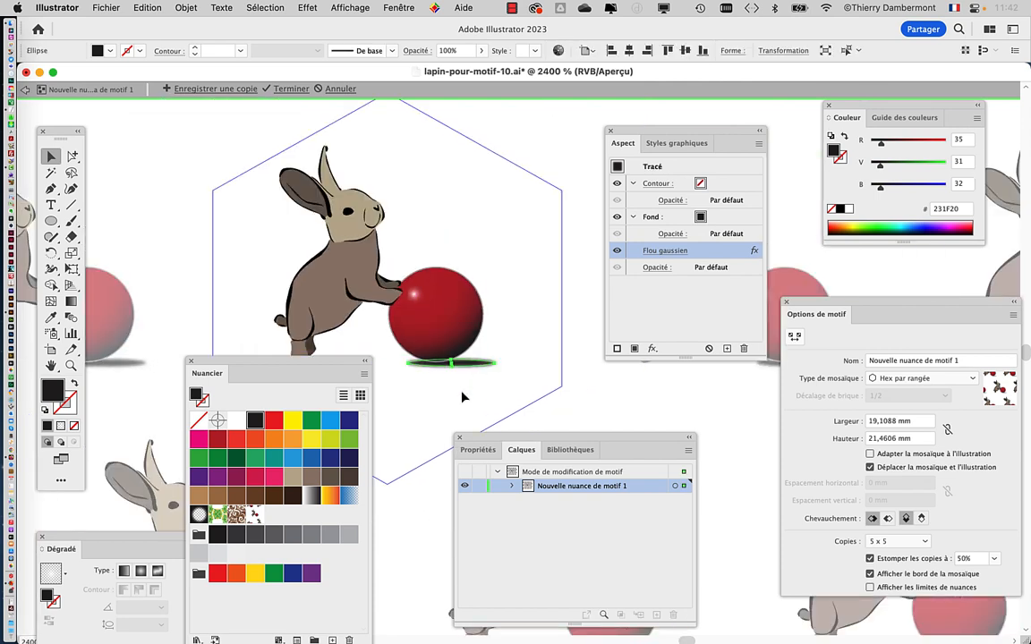
left_click(456, 400)
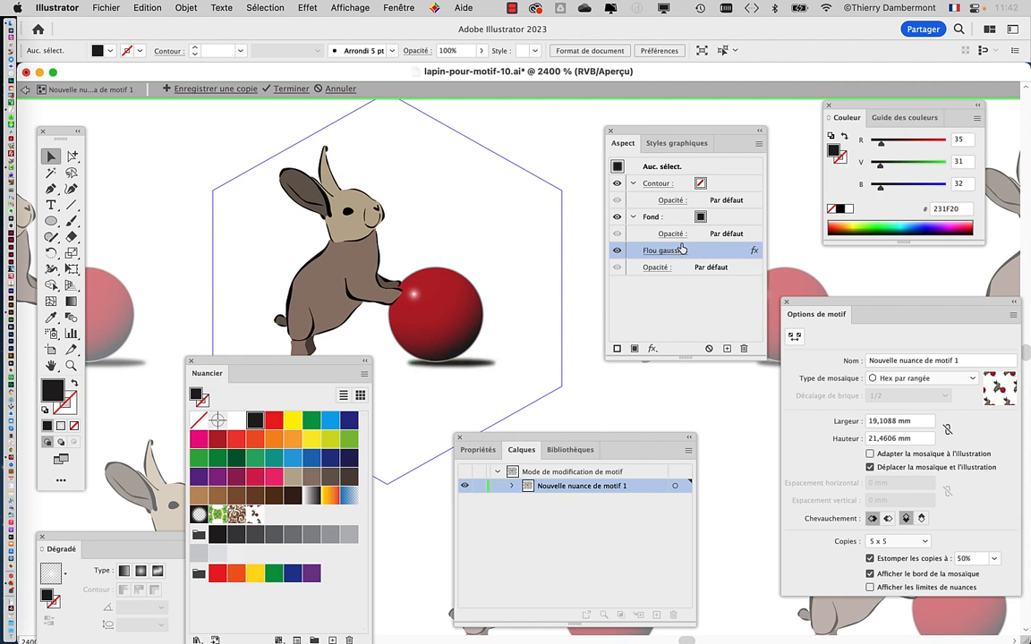
Step: Slightly raise the Flou gaussien radius of the widened shadow, apply it and deselect the ellipse
left_click(456, 363)
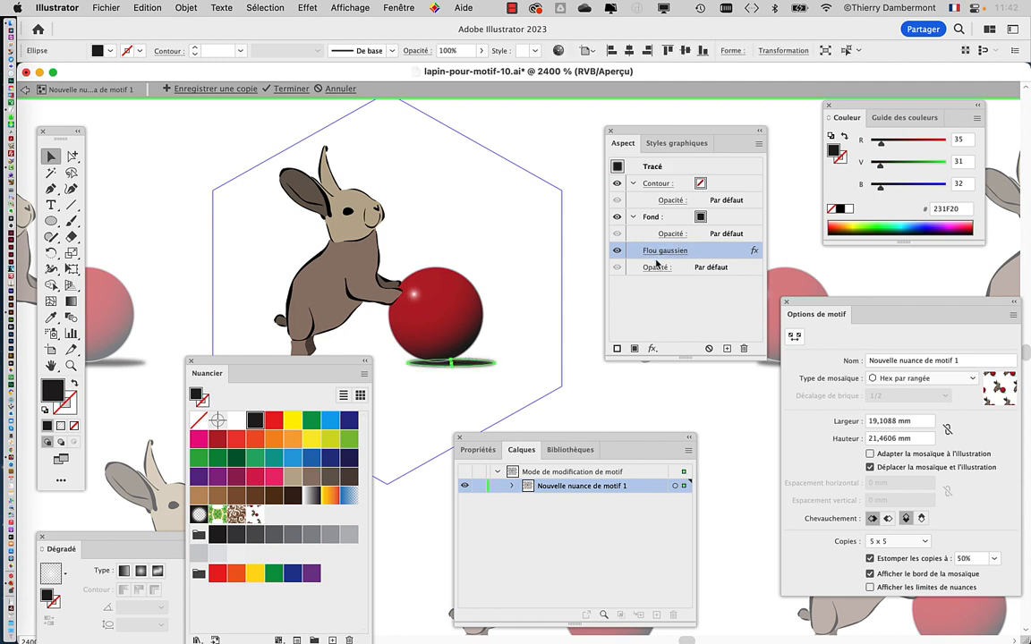
left_click(658, 254)
left_click_drag(438, 169, 441, 170)
left_click(540, 197)
left_click(523, 346)
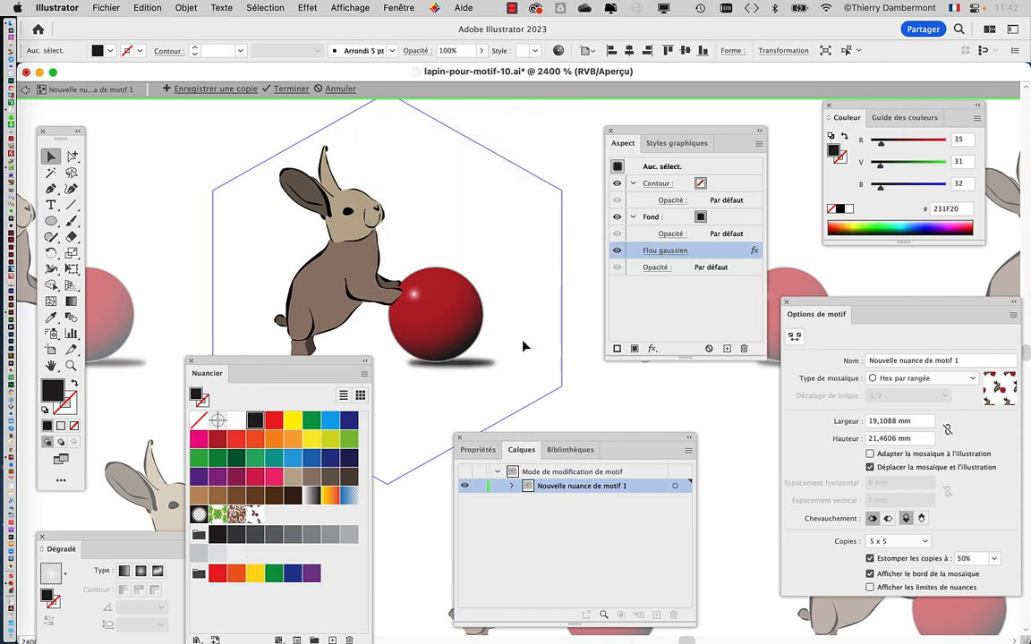
left_click_drag(476, 371, 488, 383)
left_click(479, 392)
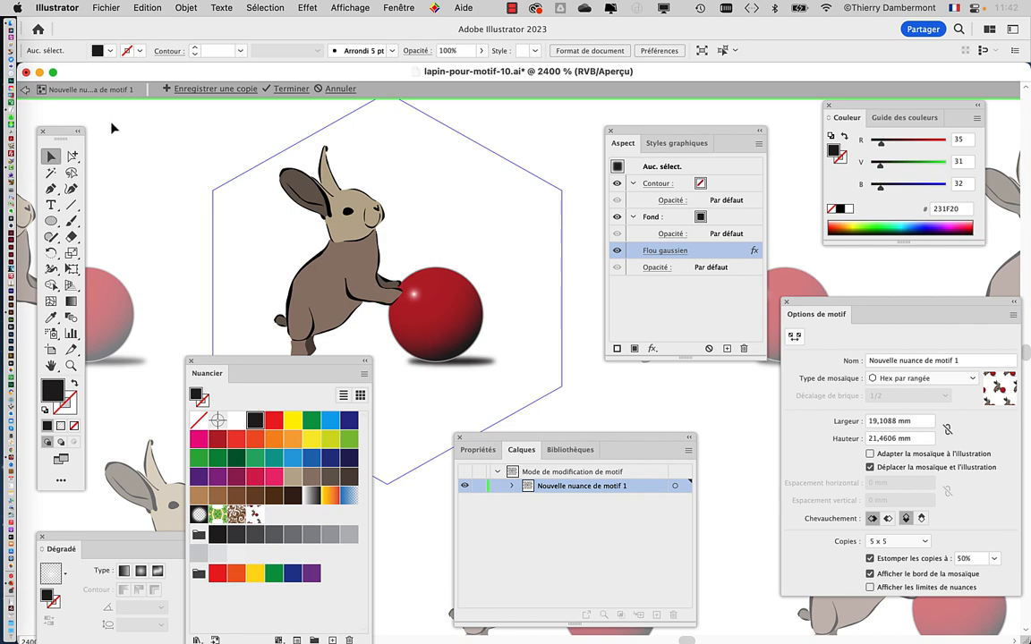
Step: Leave pattern editing mode, moving the warning off the artwork and accepting the expansion of the live content
left_click(25, 89)
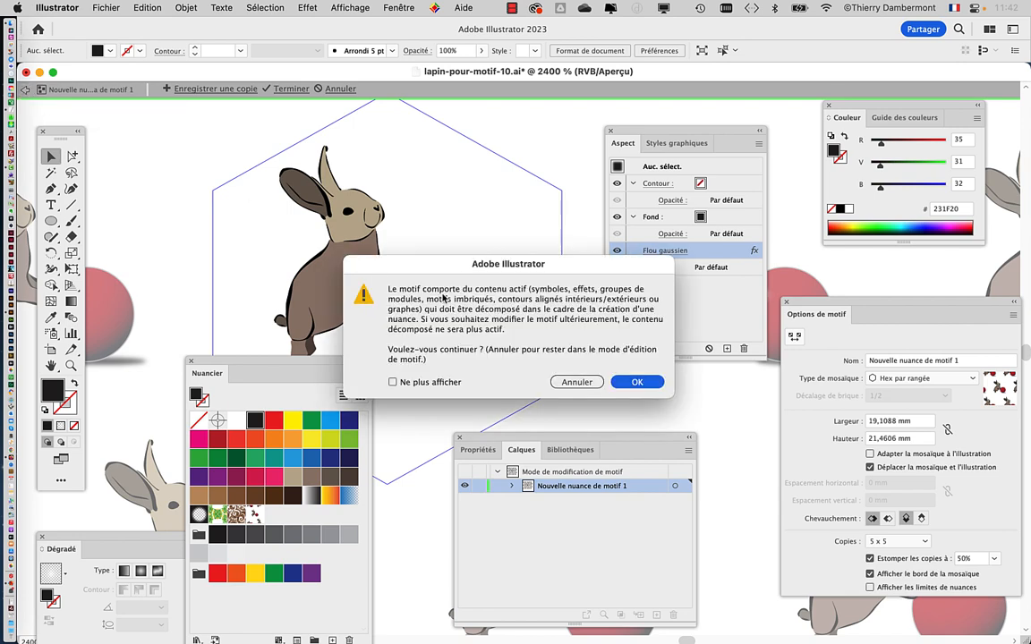
left_click_drag(448, 271, 572, 82)
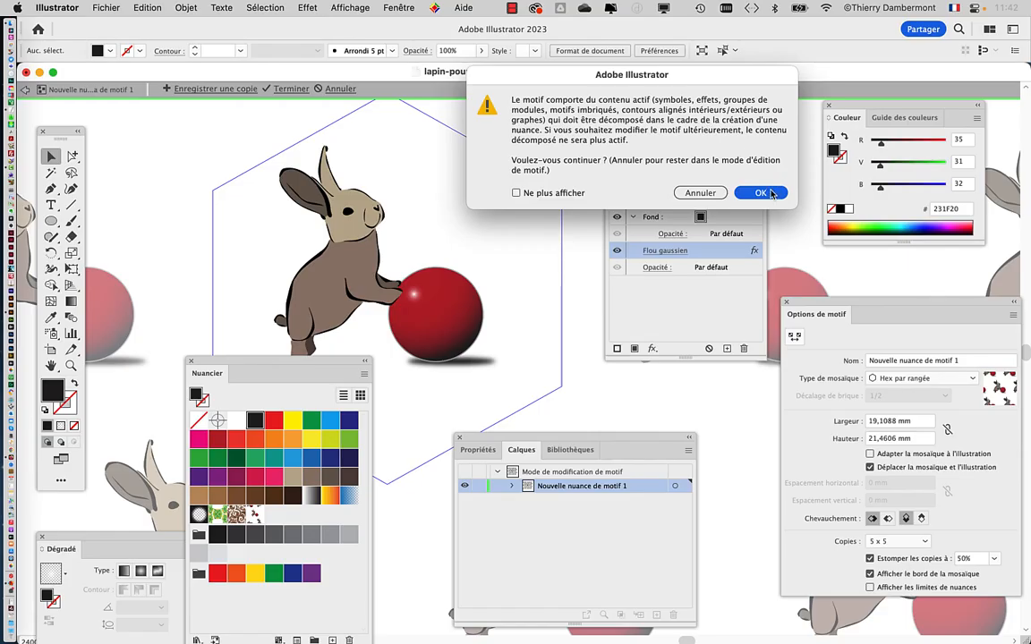
left_click(770, 193)
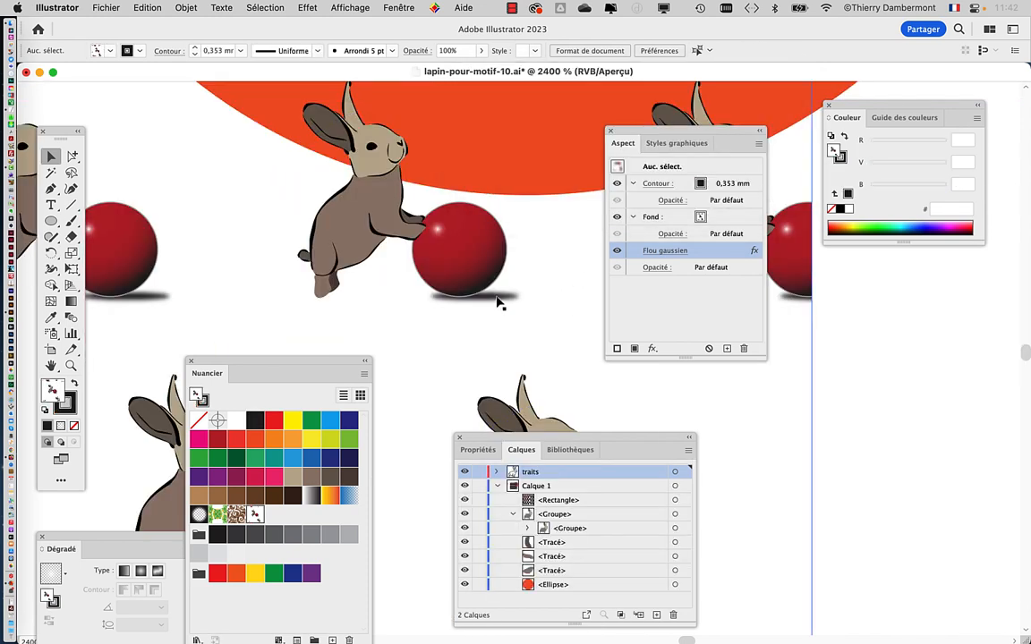
Step: Examine the blurred shadow in outline and preview display, both on the artboard and inside the reopened rabbit pattern, and exit pattern editing
key("super+y")
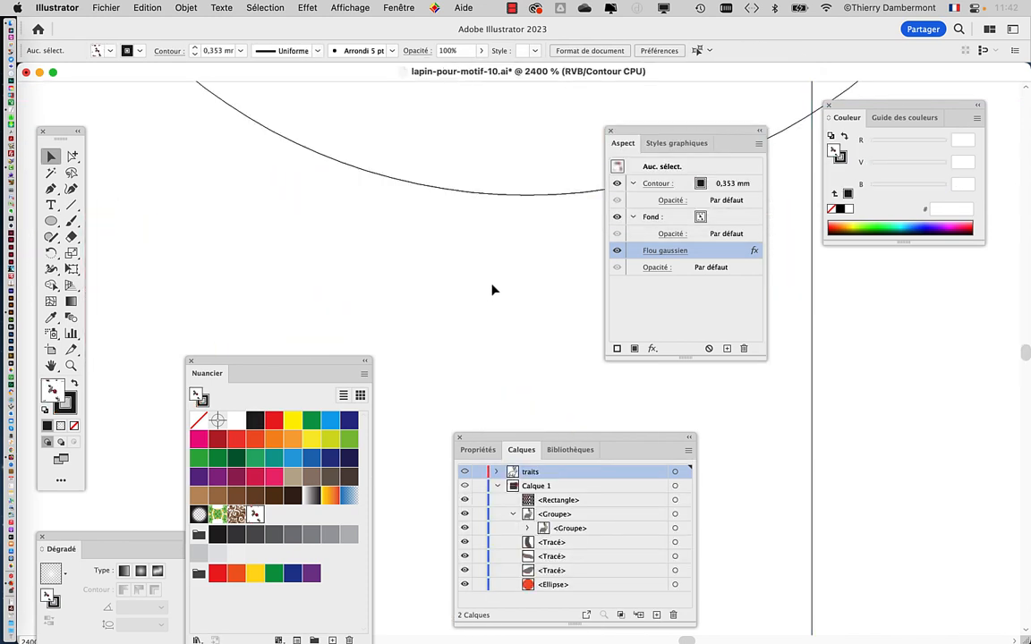
key("super+y")
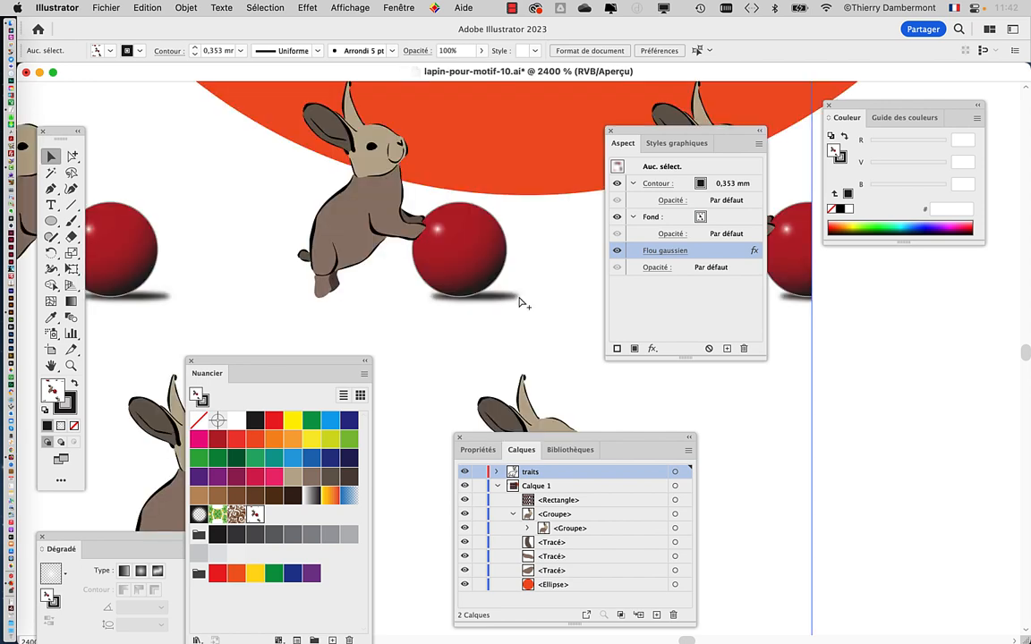
left_click_drag(265, 374, 227, 232)
double_click(215, 374)
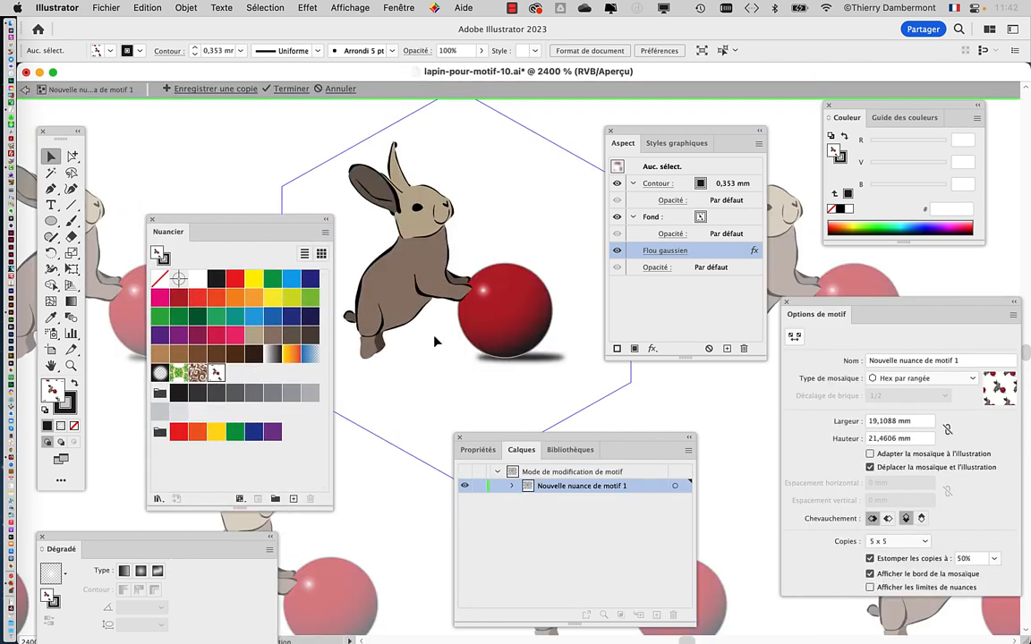
scroll(569, 356, "up", 2)
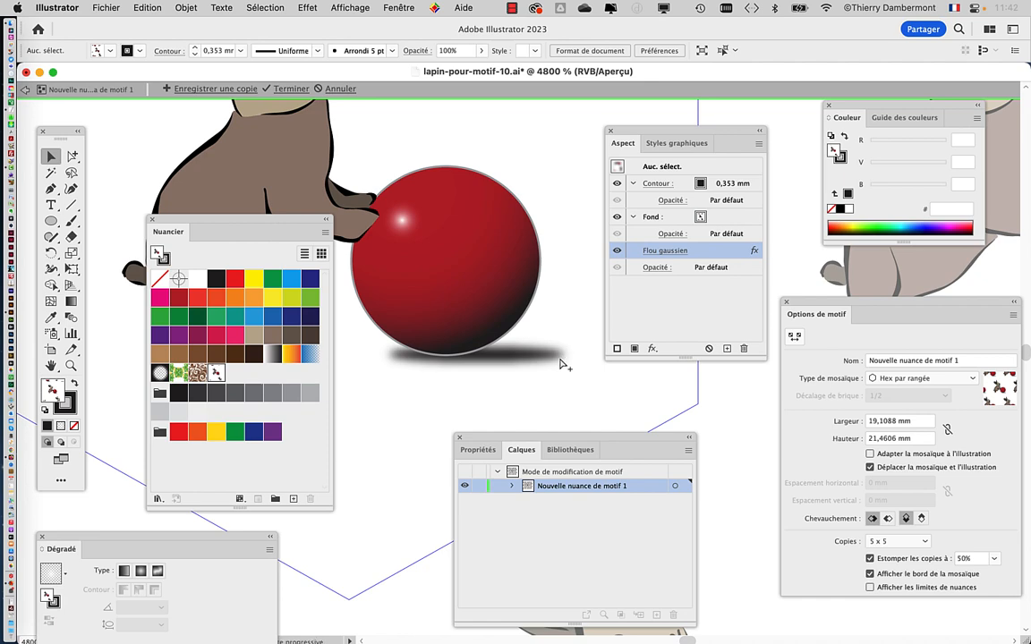
key("super+y")
key("ctrl+y")
key("ctrl+y")
key("ctrl+y")
key("ctrl+y")
key("ctrl+y")
key("ctrl+y")
key("ctrl+y")
left_click(26, 89)
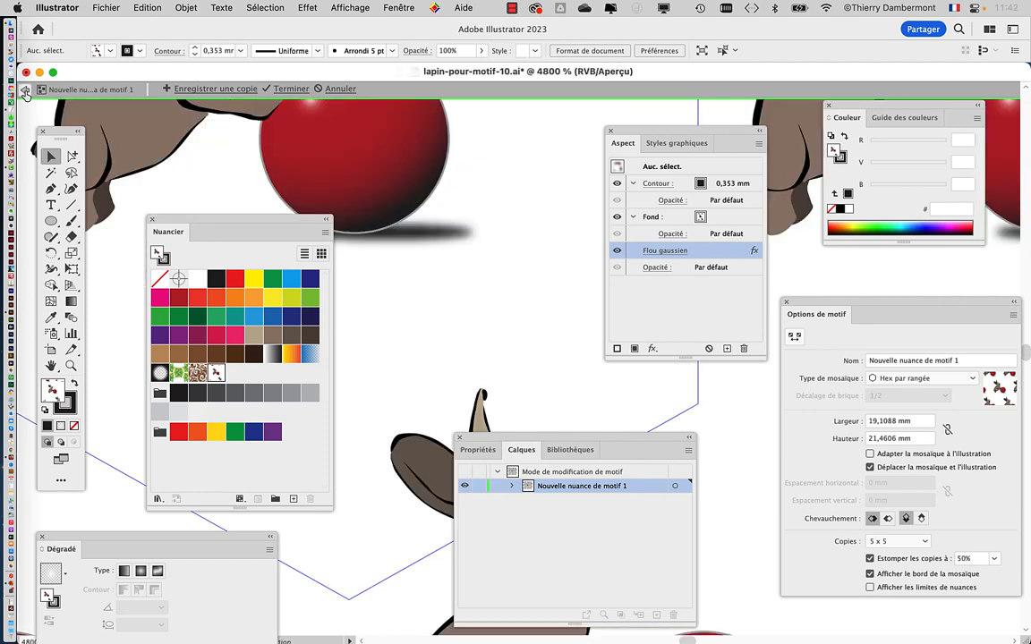
Step: Save the document under the new name lapin-pour-motif-11.ai in Adobe Illustrator format
left_click(430, 299, "alt")
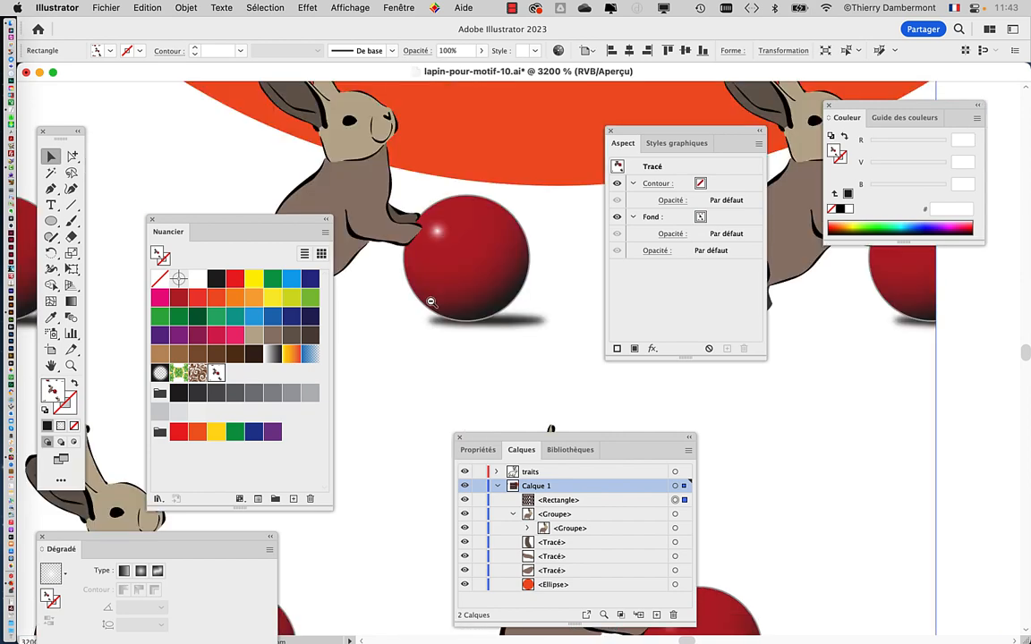
left_click(432, 312, "alt")
left_click(528, 321, "alt")
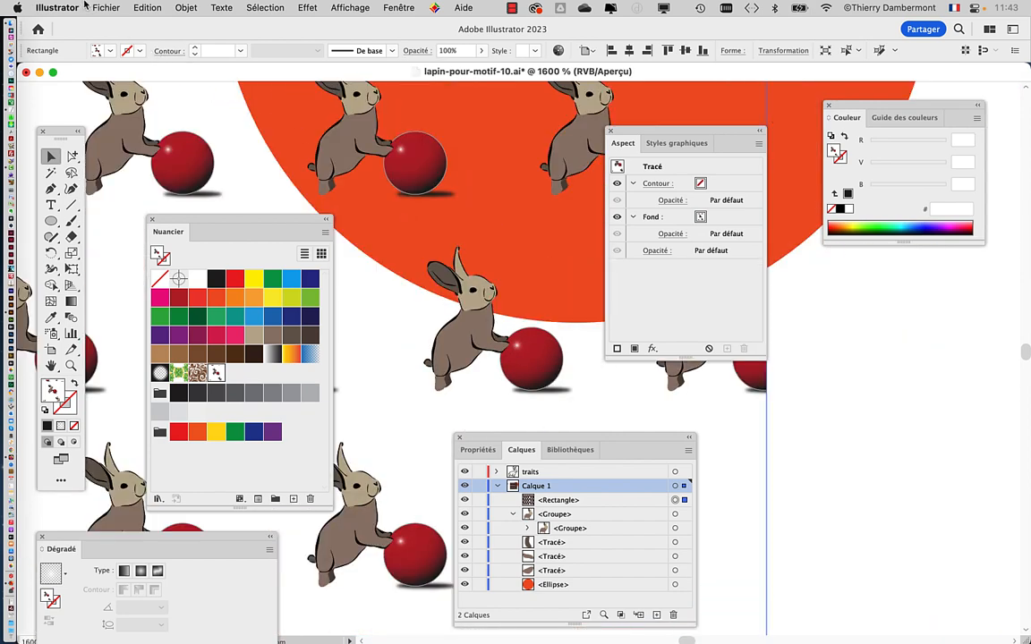
left_click(106, 8)
left_click(166, 154)
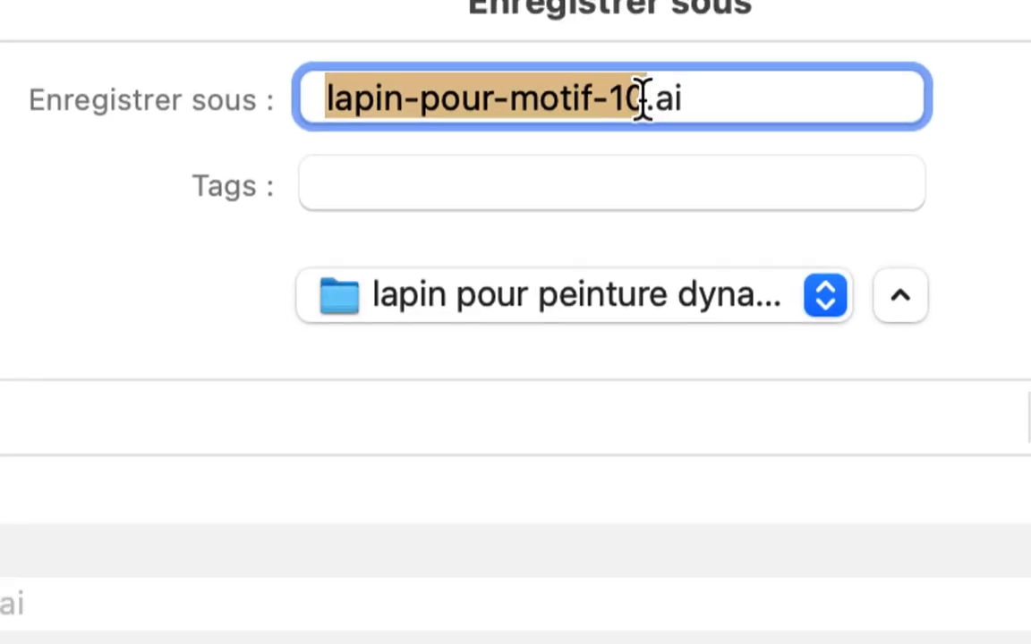
left_click(644, 97)
key("shift+Left")
type("1")
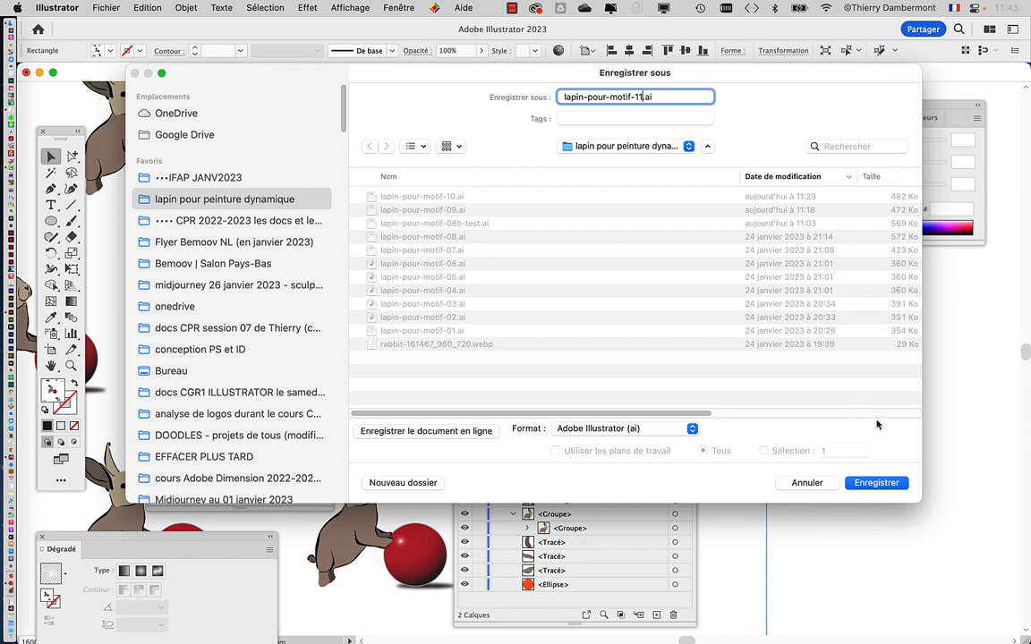
left_click(878, 483)
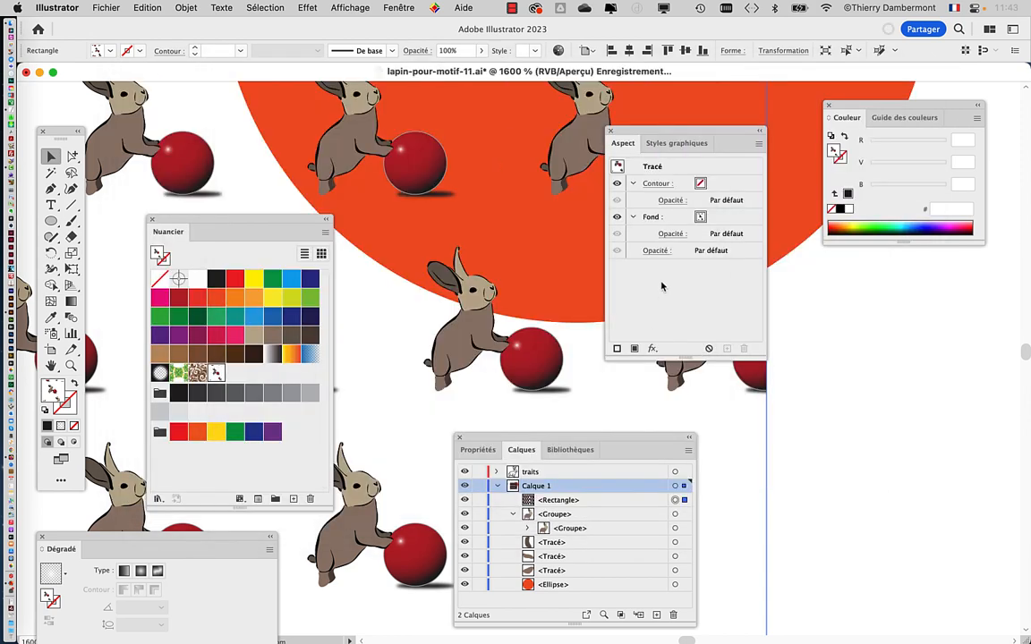
Step: Hide the Aspect and Calques panels to uncover the artwork and display the Caractère settings
left_click(610, 130)
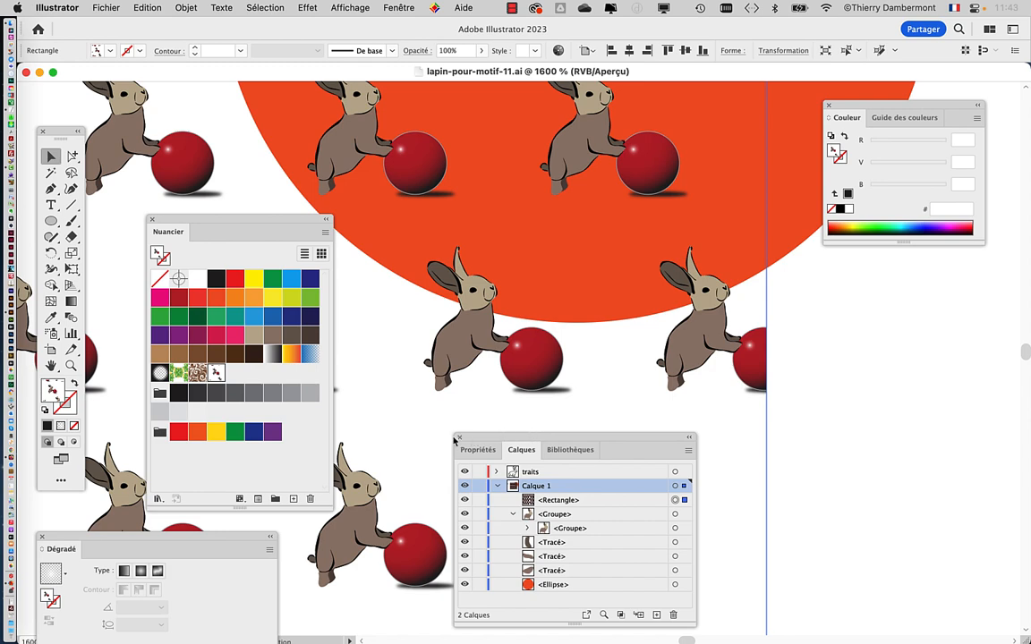
left_click(457, 436)
key("super+t")
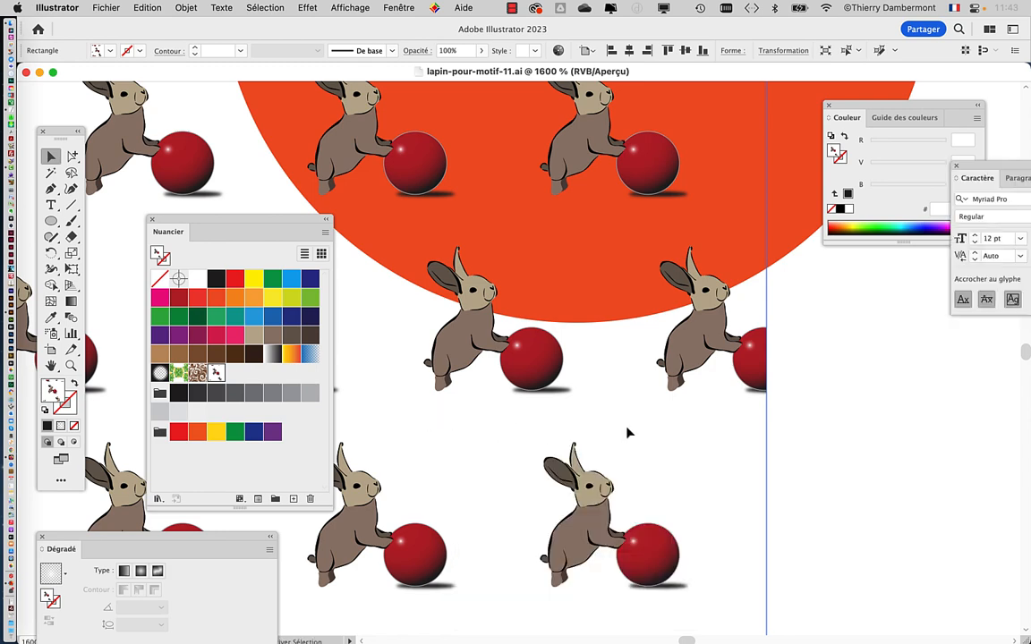